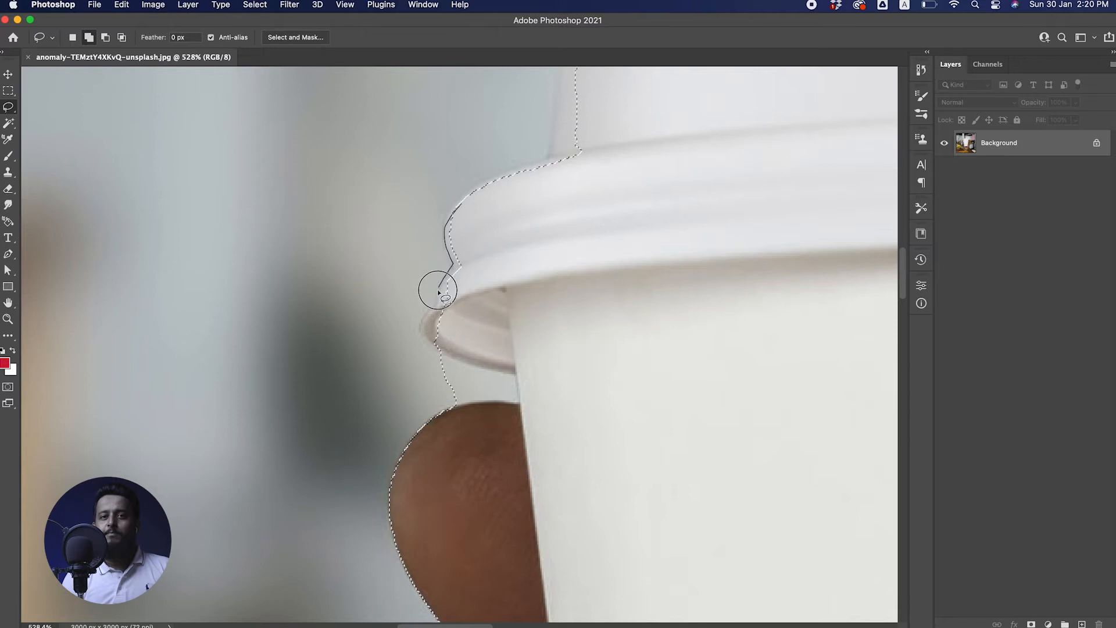
# - Refine the lasso selection around the lid's left rim and subtract the background gap between the rim and the fingertip below it
pyautogui.moveTo(440, 349)
pyautogui.mouseDown()
pyautogui.moveTo(580, 373)
pyautogui.moveTo(532, 277)
pyautogui.mouseUp()
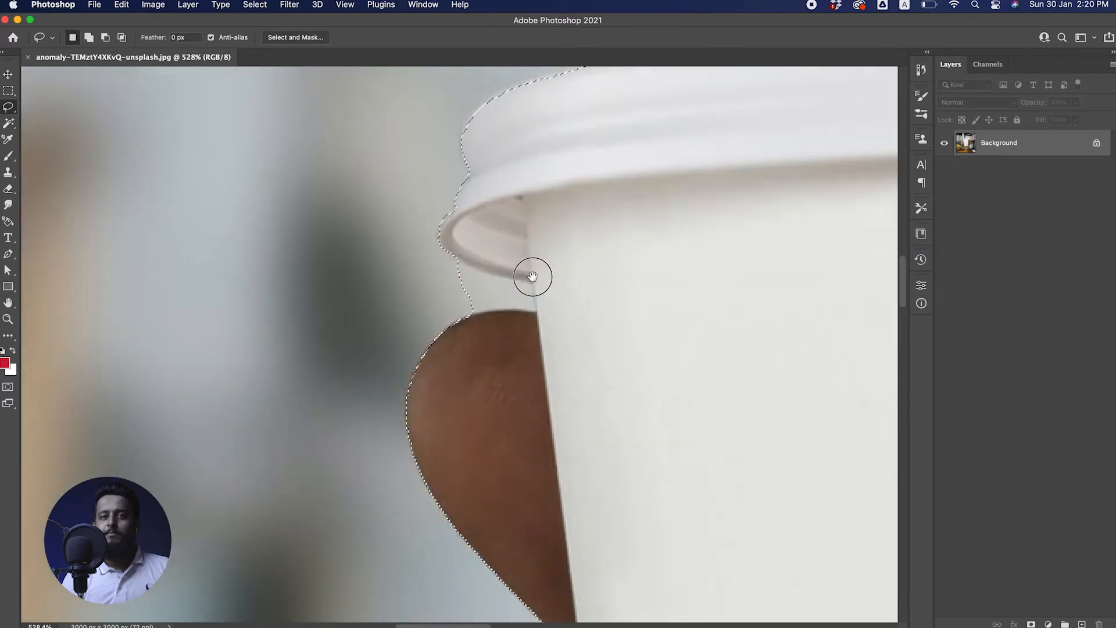
pyautogui.scroll(2, 511, 286)
pyautogui.press('alt')
pyautogui.moveTo(445, 251)
pyautogui.mouseDown()
pyautogui.moveTo(544, 281)
pyautogui.moveTo(549, 319)
pyautogui.moveTo(425, 328)
pyautogui.moveTo(360, 308)
pyautogui.mouseUp()
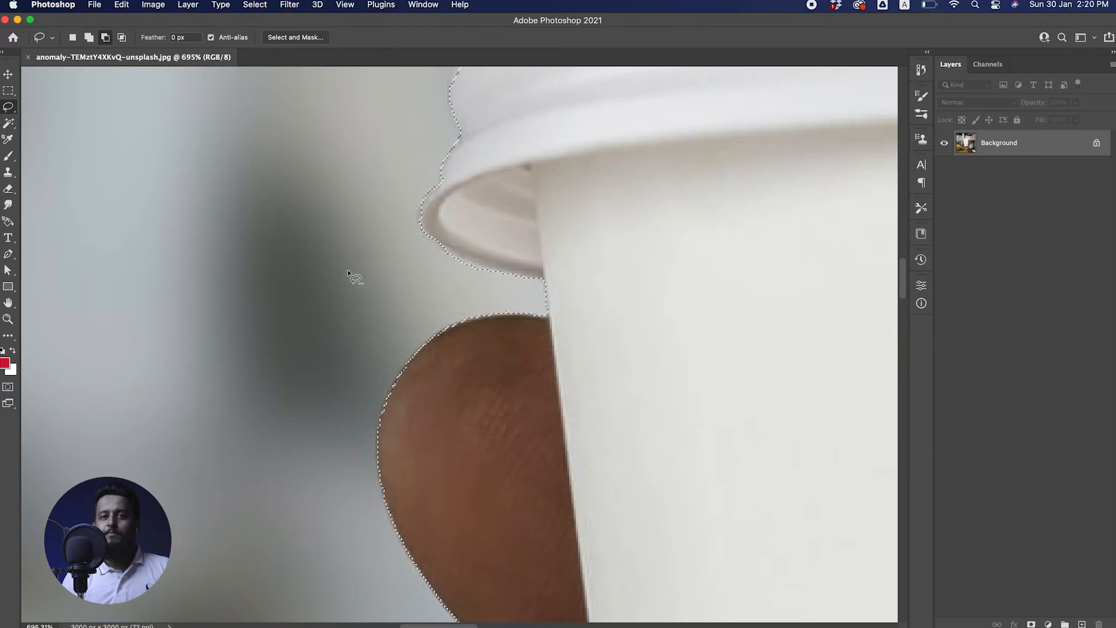
pyautogui.moveTo(437, 198)
pyautogui.mouseDown()
pyautogui.moveTo(441, 250)
pyautogui.moveTo(496, 254)
pyautogui.moveTo(489, 234)
pyautogui.moveTo(429, 234)
pyautogui.moveTo(448, 254)
pyautogui.moveTo(473, 209)
pyautogui.mouseUp()
pyautogui.press('super+z')
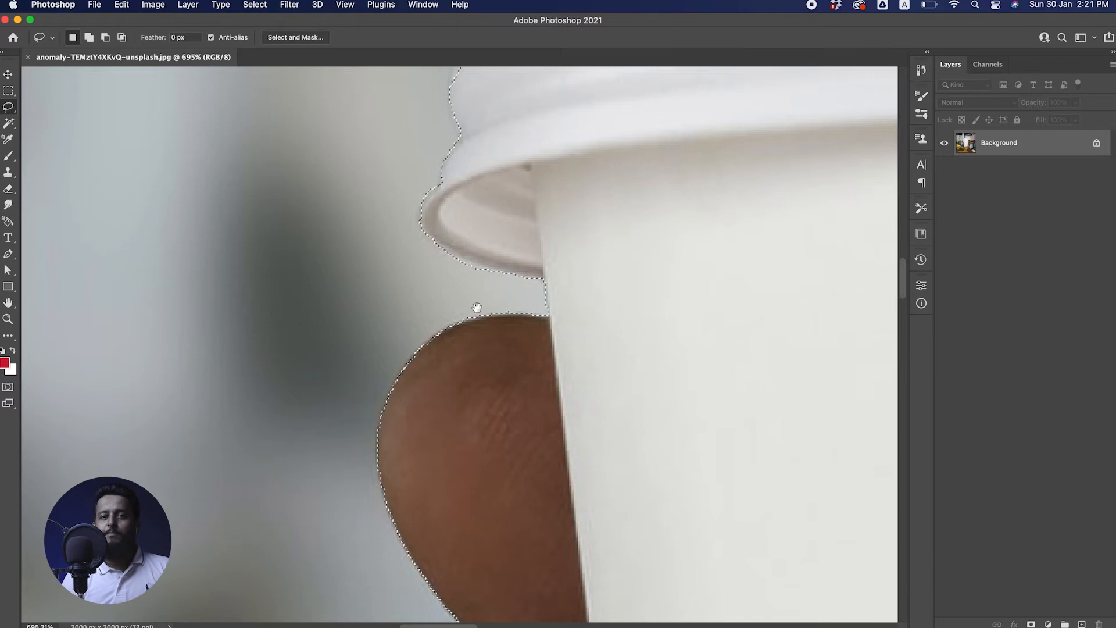
# - Subtract the narrow wedge of background between the fingers on the cup's left side from the selection
pyautogui.moveTo(521, 320); pyautogui.dragTo(448, 321)
pyautogui.moveTo(556, 390); pyautogui.dragTo(476, 153)
pyautogui.moveTo(433, 377); pyautogui.dragTo(526, 364)
pyautogui.press('alt')
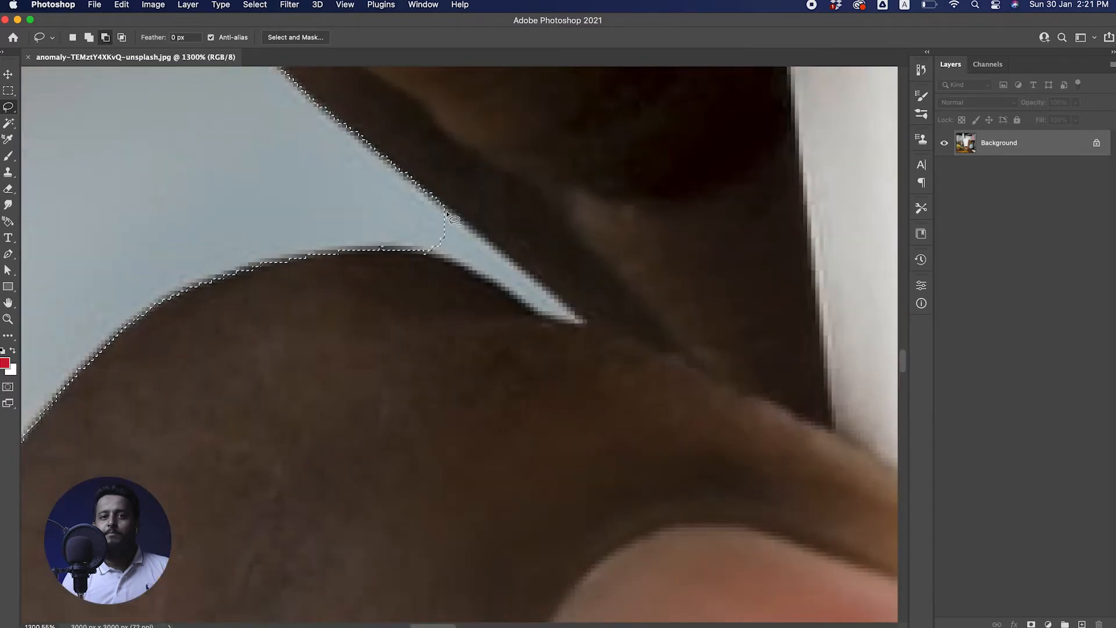
pyautogui.moveTo(463, 226)
pyautogui.mouseDown()
pyautogui.moveTo(528, 264)
pyautogui.moveTo(577, 317)
pyautogui.moveTo(546, 315)
pyautogui.moveTo(464, 262)
pyautogui.moveTo(333, 219)
pyautogui.mouseUp()
pyautogui.moveTo(535, 270); pyautogui.dragTo(343, 257)
pyautogui.moveTo(575, 371); pyautogui.dragTo(334, 302)
# - Subtract the background gap between the lid's right rim and the thumb from the selection, following the cup edge and thumb tip
pyautogui.moveTo(456, 252); pyautogui.dragTo(491, 381)
pyautogui.moveTo(494, 224); pyautogui.dragTo(463, 410)
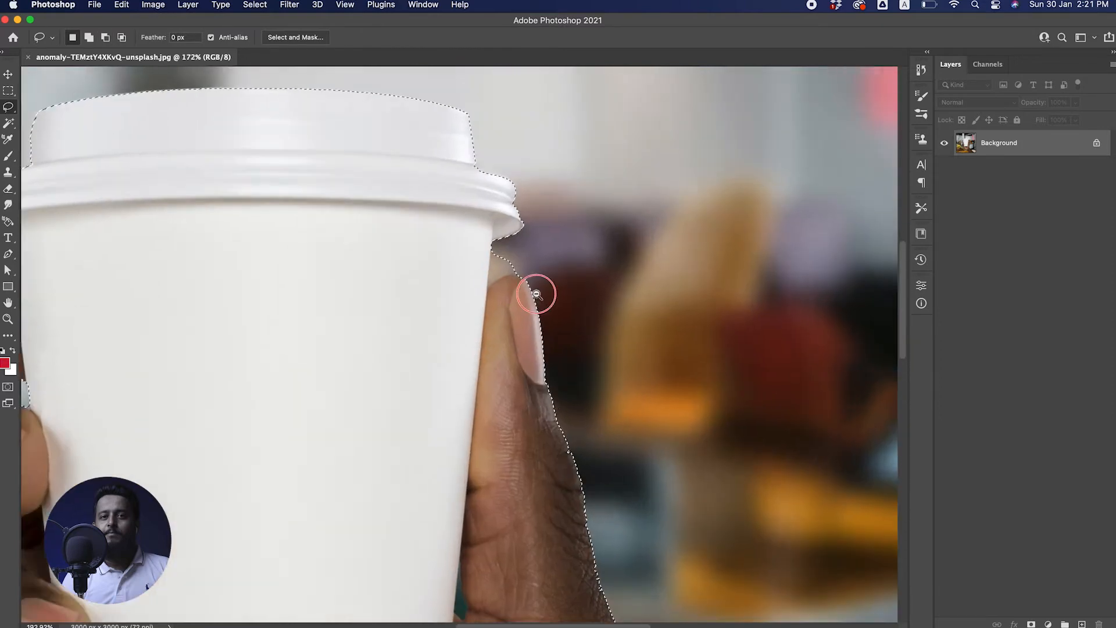
pyautogui.moveTo(514, 298); pyautogui.dragTo(587, 282)
pyautogui.moveTo(488, 165); pyautogui.dragTo(517, 160)
pyautogui.moveTo(467, 107)
pyautogui.mouseDown()
pyautogui.moveTo(452, 300)
pyautogui.moveTo(503, 257)
pyautogui.mouseUp()
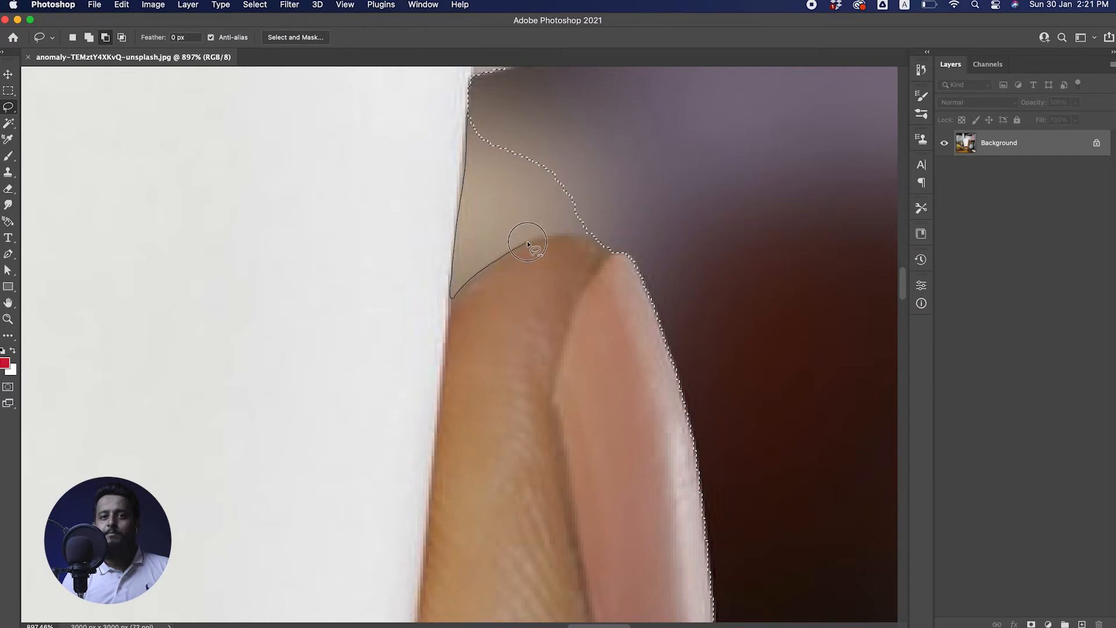
pyautogui.moveTo(587, 243)
pyautogui.mouseDown()
pyautogui.moveTo(617, 242)
pyautogui.moveTo(561, 100)
pyautogui.moveTo(494, 113)
pyautogui.mouseUp()
pyautogui.moveTo(471, 69)
pyautogui.mouseDown()
pyautogui.moveTo(462, 208)
pyautogui.moveTo(486, 225)
pyautogui.mouseUp()
pyautogui.moveTo(583, 140); pyautogui.dragTo(534, 165)
# - Add the missed edges of the lid's right side to the lasso selection, following its stepped outline
pyautogui.moveTo(541, 143); pyautogui.dragTo(512, 133)
pyautogui.moveTo(516, 282); pyautogui.dragTo(526, 453)
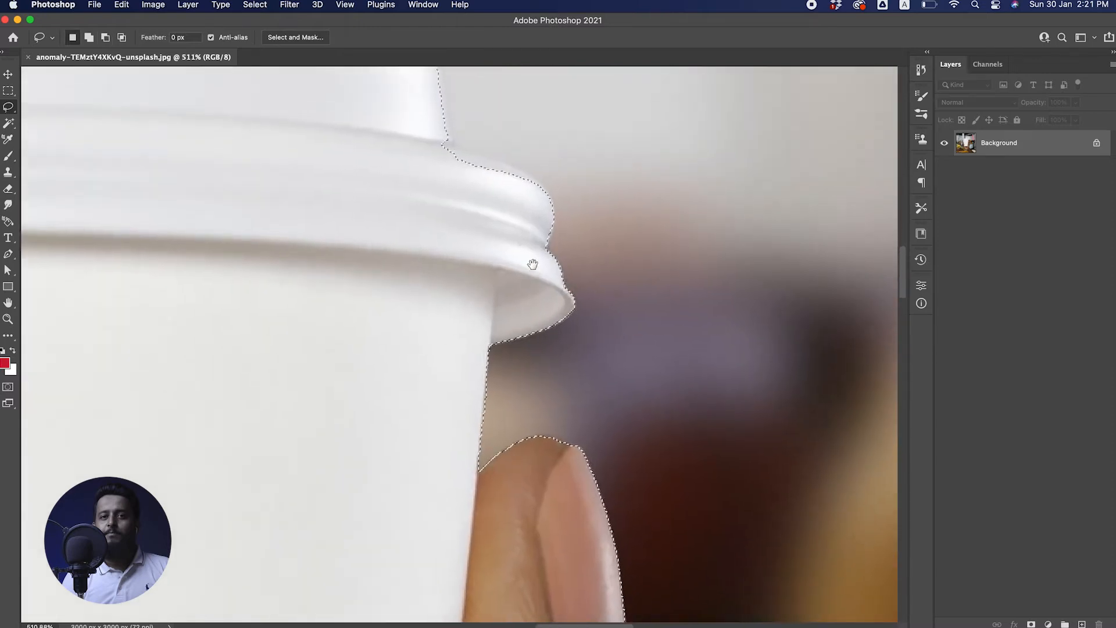
pyautogui.moveTo(473, 181); pyautogui.dragTo(495, 180)
pyautogui.press('shift')
pyautogui.moveTo(438, 150)
pyautogui.mouseDown()
pyautogui.moveTo(560, 191)
pyautogui.moveTo(578, 210)
pyautogui.moveTo(589, 297)
pyautogui.mouseUp()
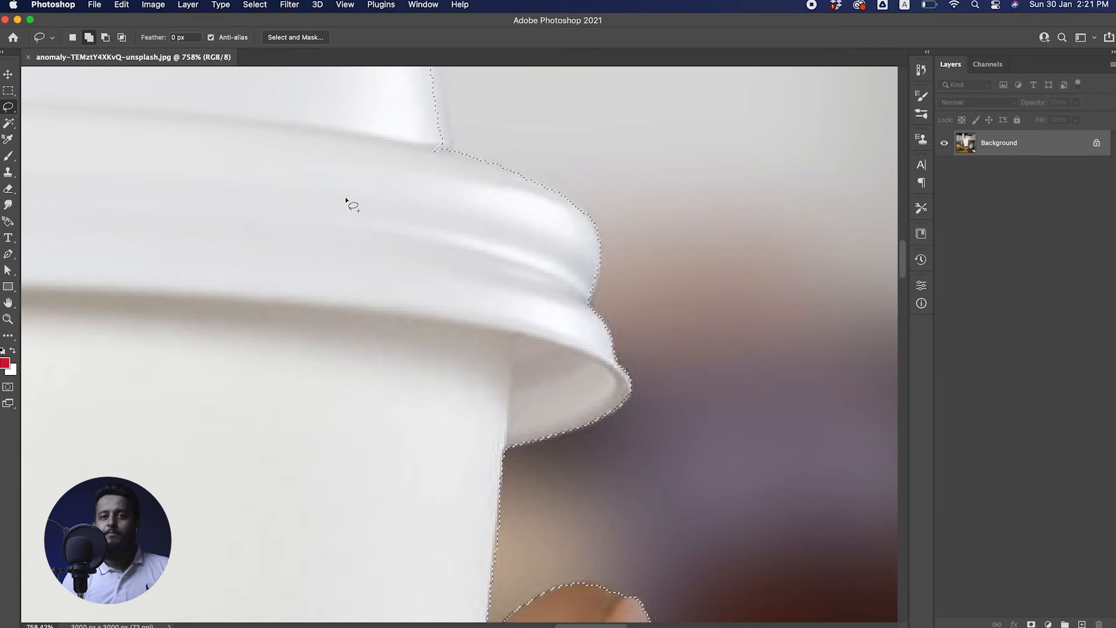
pyautogui.moveTo(441, 153); pyautogui.dragTo(391, 311)
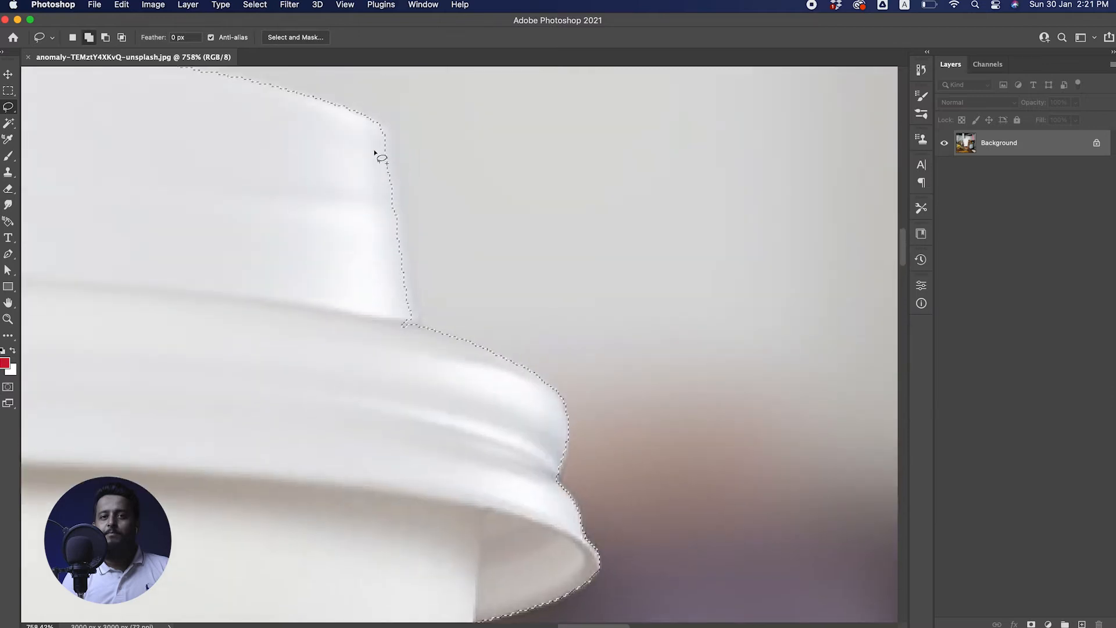
pyautogui.moveTo(374, 120)
pyautogui.mouseDown()
pyautogui.moveTo(394, 149)
pyautogui.moveTo(420, 279)
pyautogui.moveTo(374, 327)
pyautogui.moveTo(374, 316)
pyautogui.mouseUp()
# - Mask out the background of the photo using the finished selection of the hand and cup
pyautogui.press('alt')
pyautogui.moveTo(413, 243)
pyautogui.mouseDown()
pyautogui.moveTo(421, 317)
pyautogui.moveTo(440, 322)
pyautogui.moveTo(488, 259)
pyautogui.moveTo(440, 198)
pyautogui.moveTo(398, 212)
pyautogui.mouseUp()
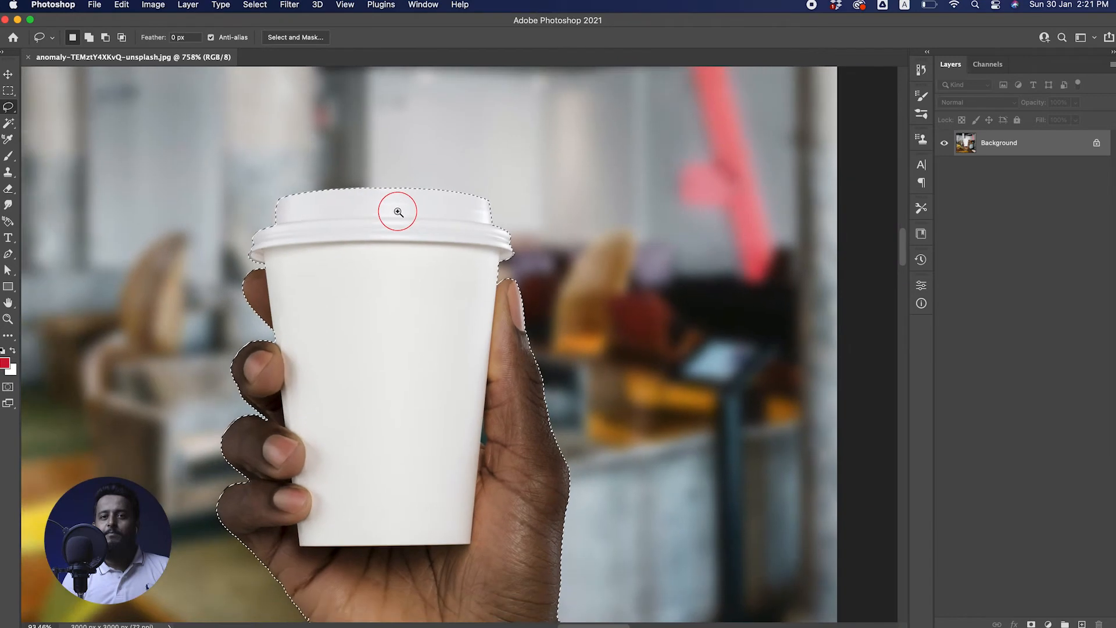
pyautogui.press('super+0')
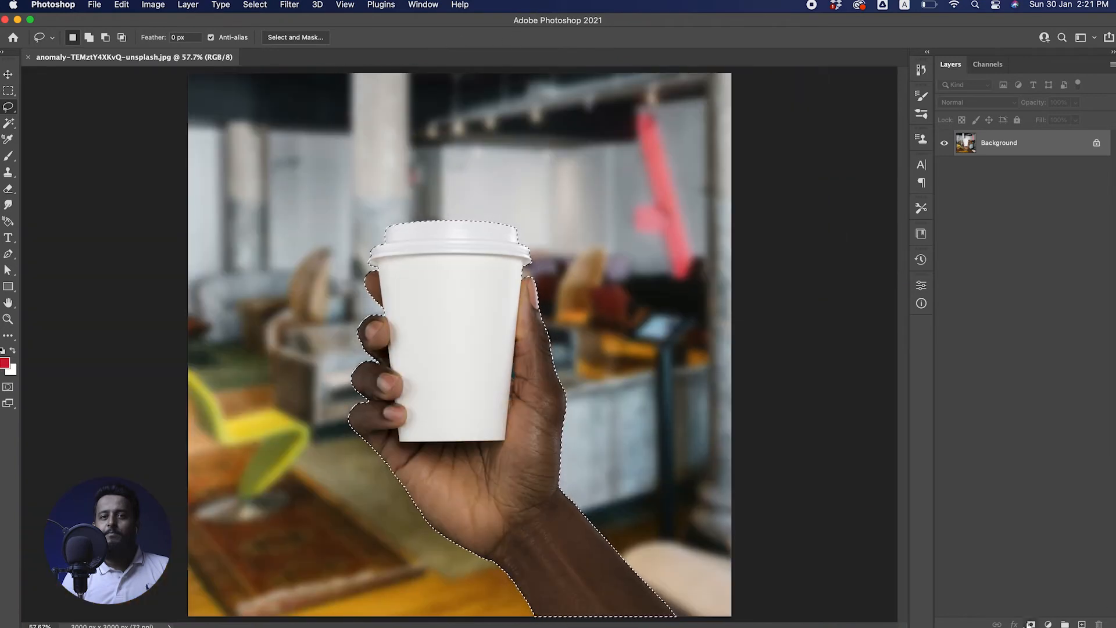
pyautogui.click(1031, 623)
pyautogui.press('v')
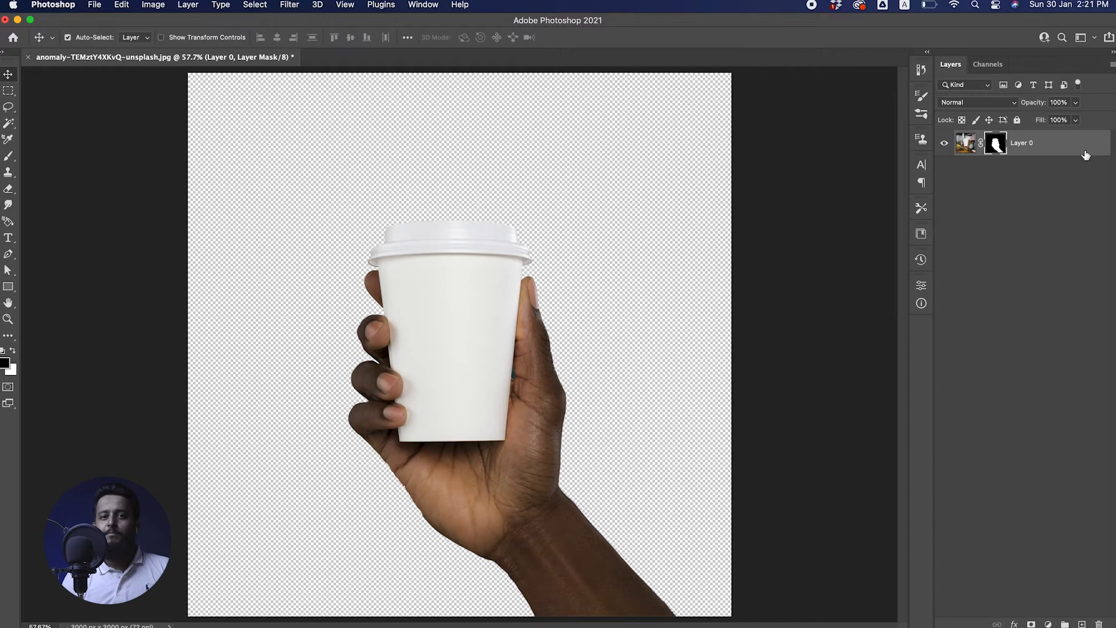
# - Add a Solid Color fill layer in light pink #ffbec9 and place it beneath the hand and cup layer
pyautogui.click(1047, 623)
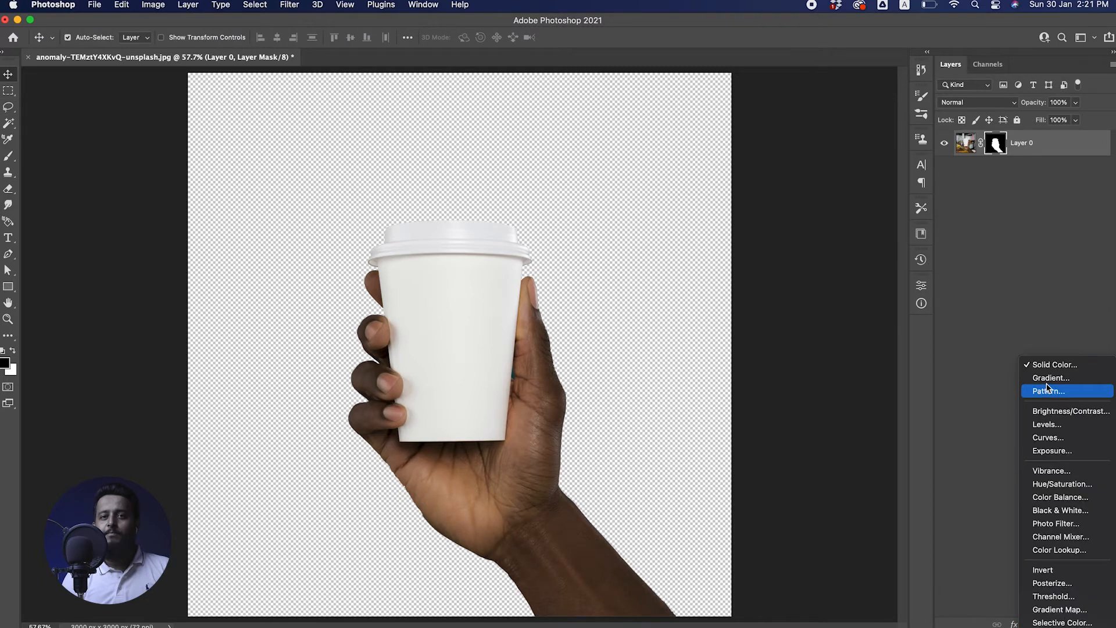
pyautogui.click(1051, 366)
pyautogui.moveTo(800, 206); pyautogui.dragTo(761, 146)
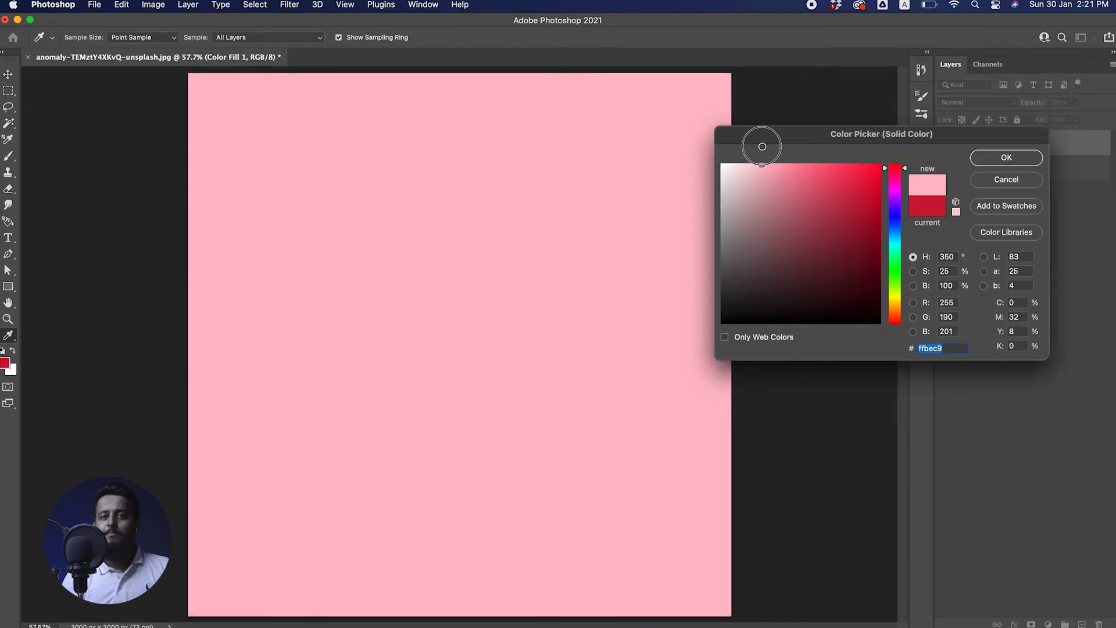
pyautogui.click(1006, 157)
pyautogui.moveTo(988, 142); pyautogui.dragTo(964, 181)
# - Apply the layer mask permanently to the hand and cup layer
pyautogui.moveTo(437, 371); pyautogui.dragTo(465, 316)
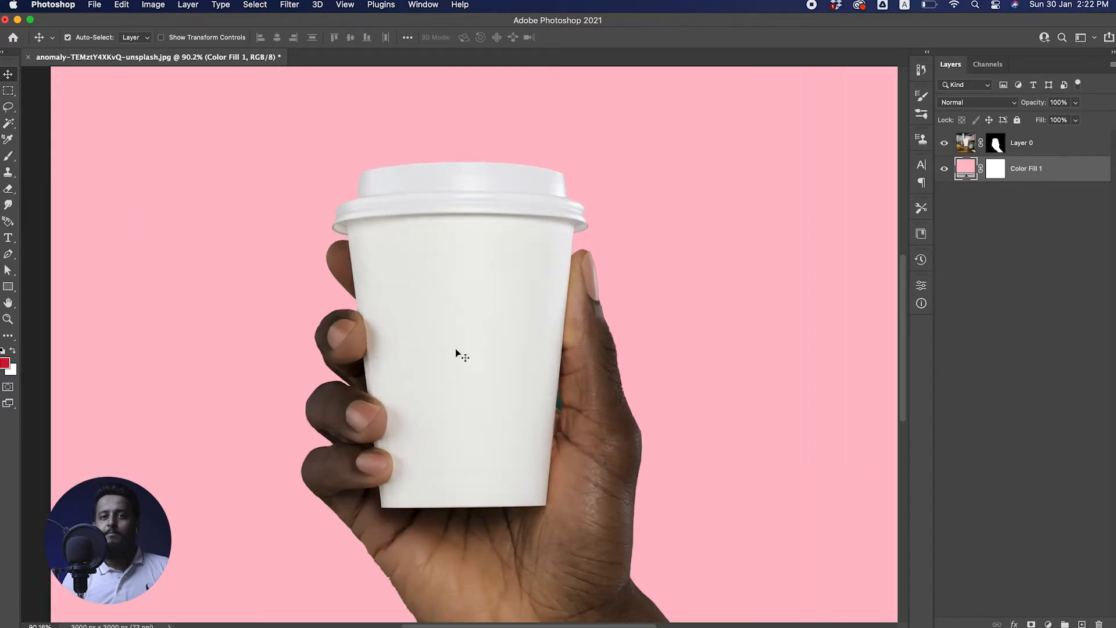
pyautogui.click(464, 316)
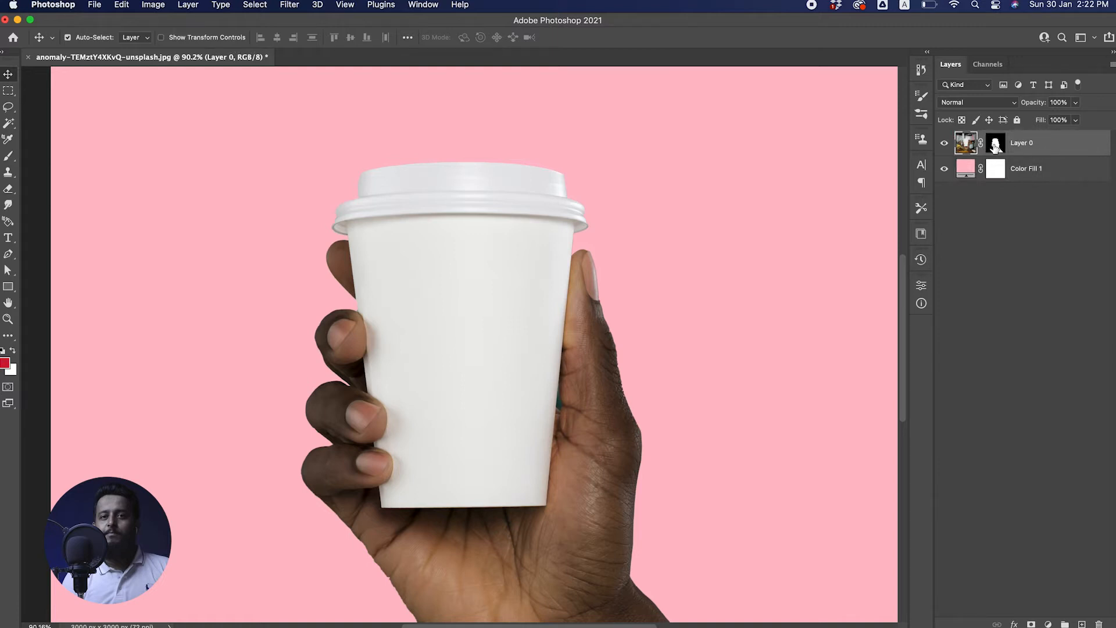
pyautogui.rightClick(995, 146)
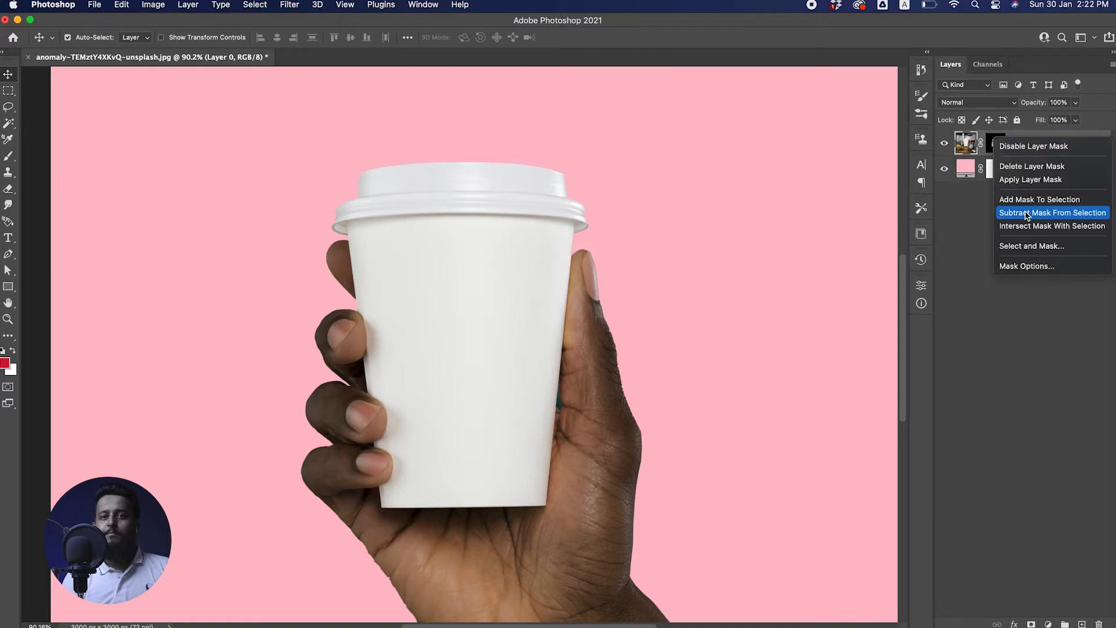
pyautogui.click(1023, 181)
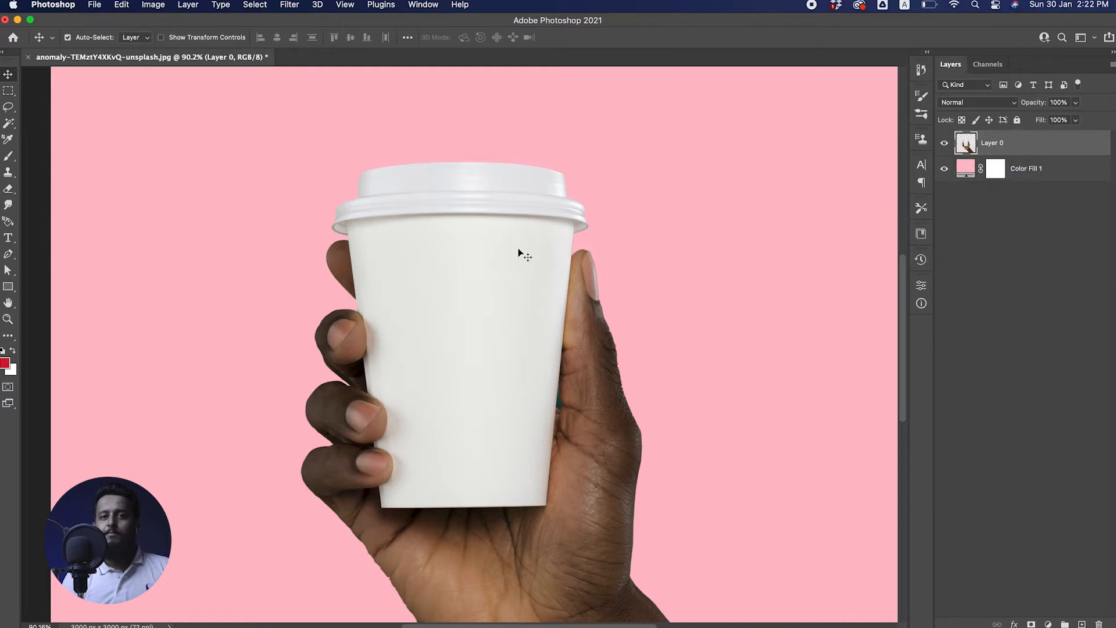
pyautogui.moveTo(514, 243); pyautogui.dragTo(468, 244)
pyautogui.moveTo(448, 307); pyautogui.dragTo(472, 309)
pyautogui.press('super+z')
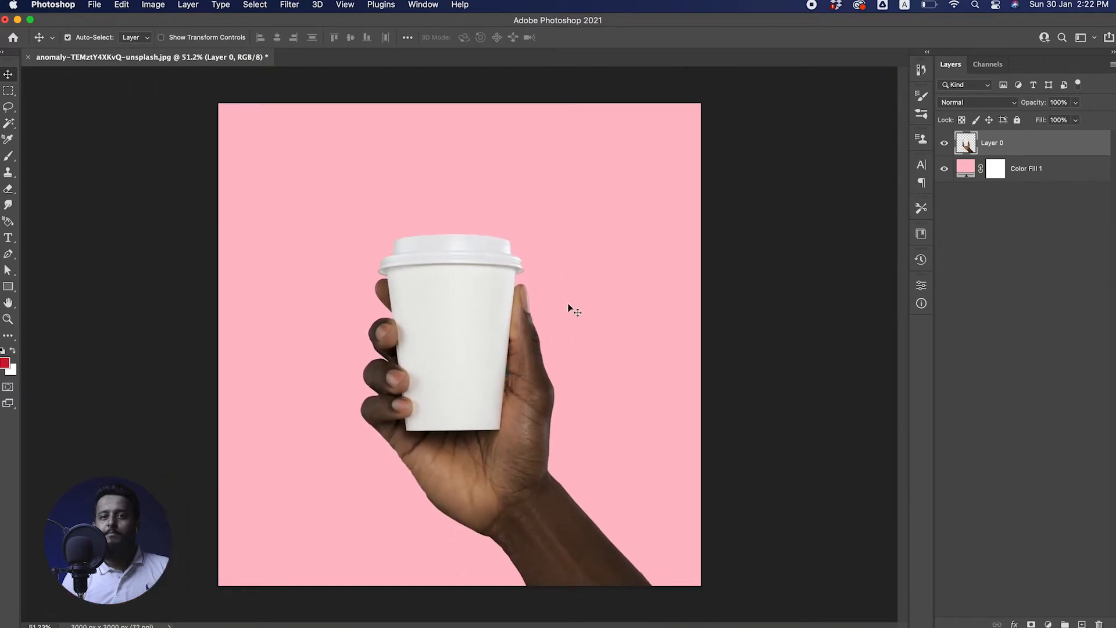
pyautogui.moveTo(423, 328); pyautogui.dragTo(455, 321)
pyautogui.moveTo(459, 460); pyautogui.dragTo(463, 426)
pyautogui.moveTo(431, 457); pyautogui.dragTo(469, 454)
# - Trace a Pen path along the lid's lower edge, from the cup's upper-left corner across to its upper-right corner
pyautogui.moveTo(740, 490); pyautogui.dragTo(528, 316)
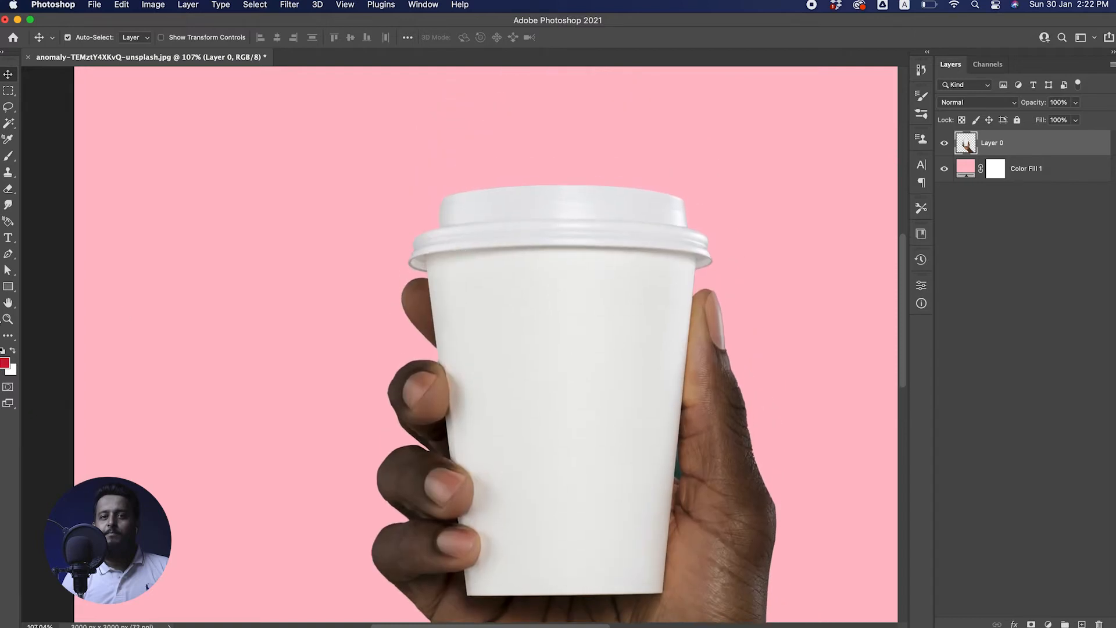
pyautogui.press('p')
pyautogui.moveTo(430, 260); pyautogui.dragTo(505, 259)
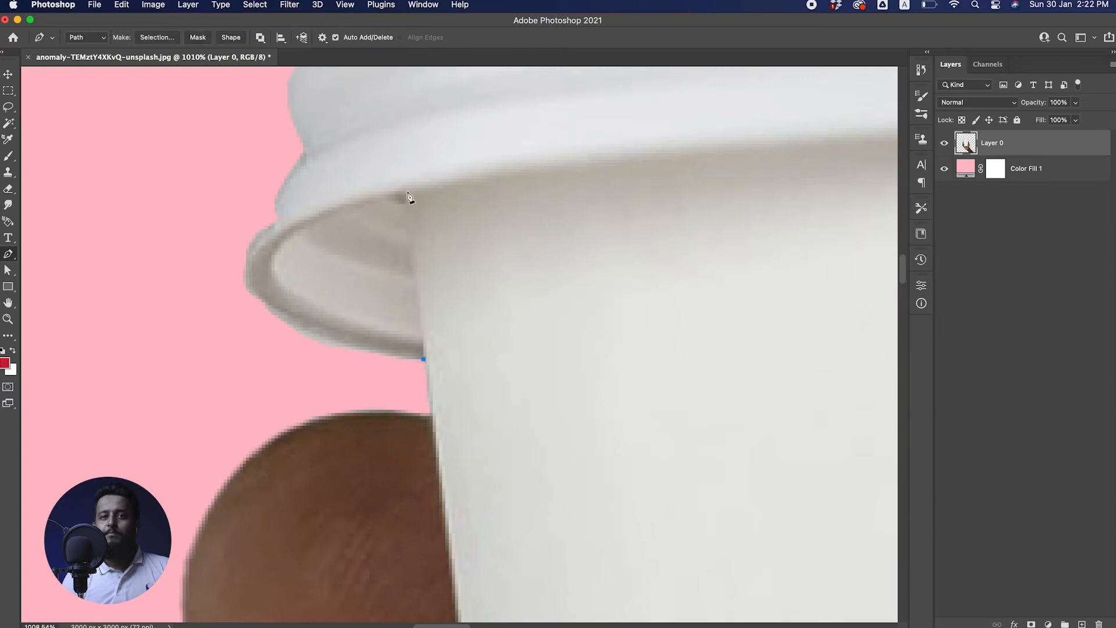
pyautogui.scroll(-5, 402, 195)
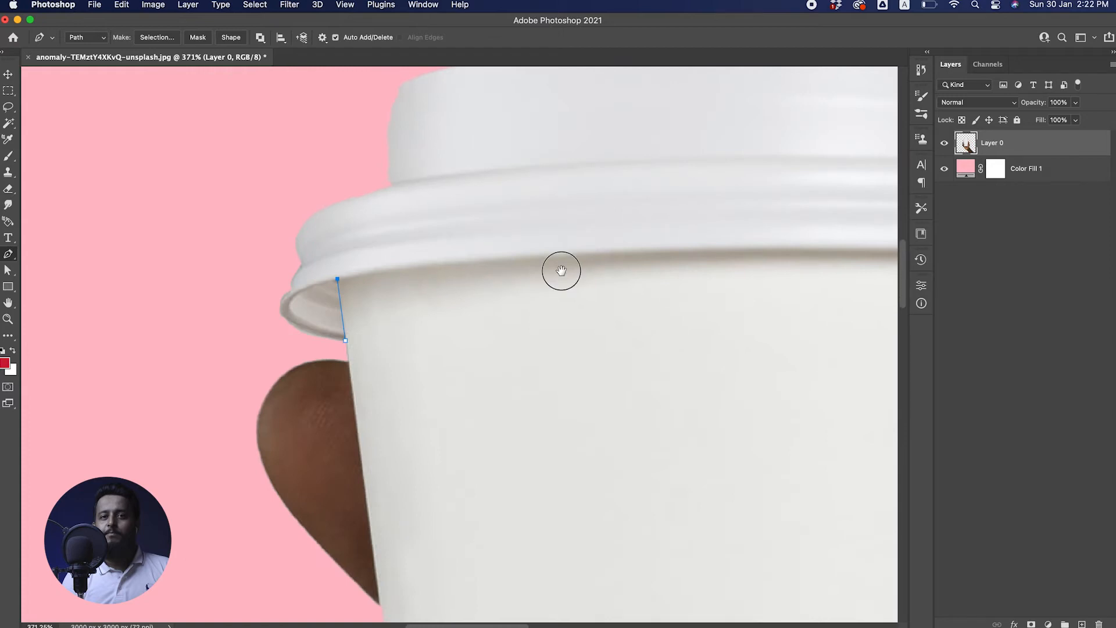
pyautogui.hscroll(3, 560, 266)
pyautogui.moveTo(529, 250); pyautogui.dragTo(319, 285)
pyautogui.moveTo(523, 276); pyautogui.dragTo(547, 278)
pyautogui.moveTo(627, 303); pyautogui.dragTo(328, 299)
pyautogui.moveTo(416, 290); pyautogui.dragTo(655, 329)
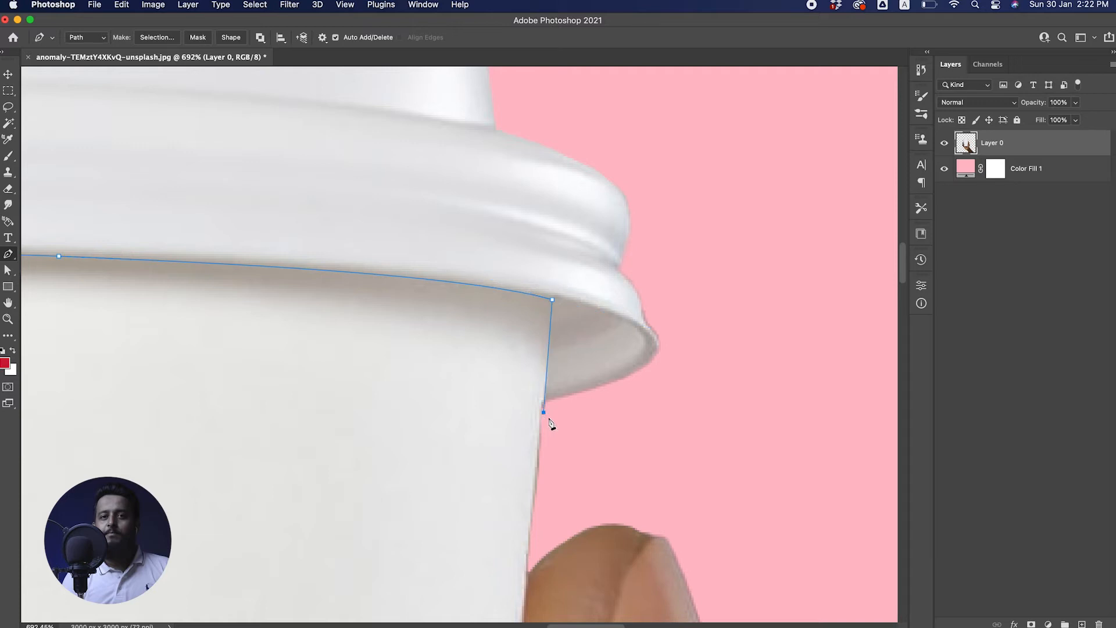
# - Continue the Pen path loosely around the outside of the lid, over its top and back toward the starting point
pyautogui.click(730, 249)
pyautogui.scroll(-2, 677, 186)
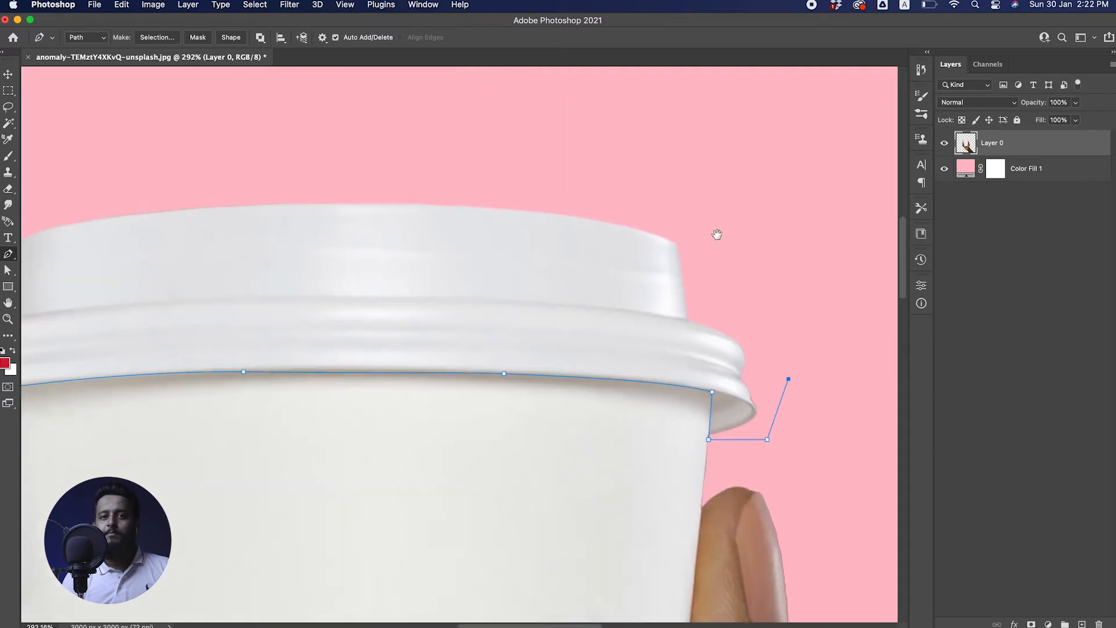
pyautogui.moveTo(482, 169); pyautogui.dragTo(453, 166)
pyautogui.moveTo(339, 160); pyautogui.dragTo(613, 133)
pyautogui.click(415, 138)
pyautogui.moveTo(324, 174); pyautogui.dragTo(298, 194)
pyautogui.moveTo(242, 231); pyautogui.dragTo(236, 288)
pyautogui.moveTo(237, 350); pyautogui.dragTo(249, 376)
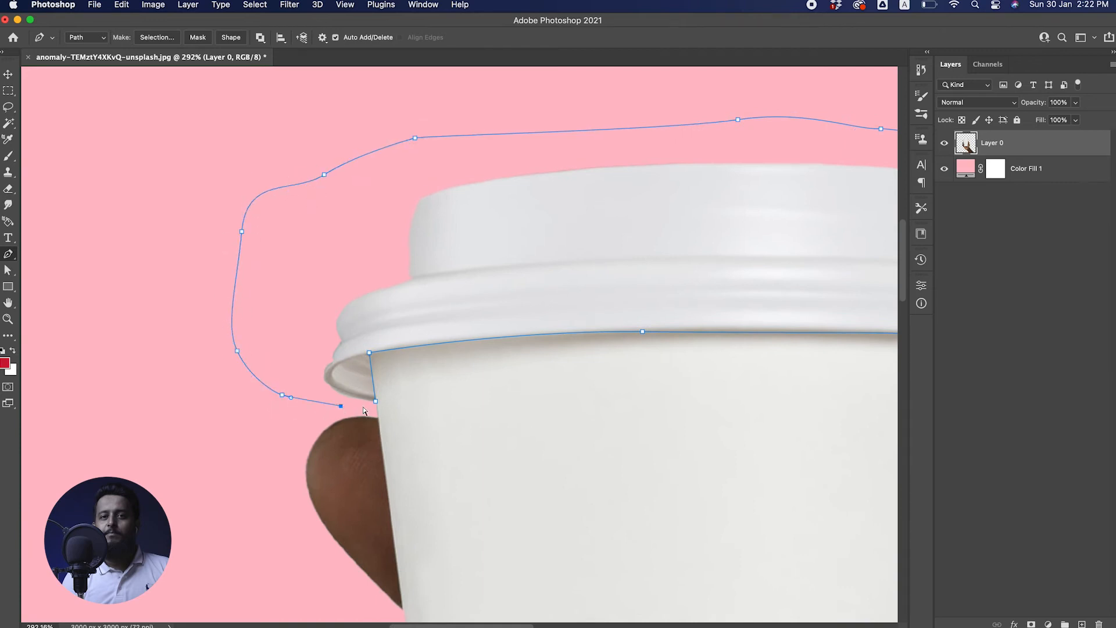
# - Convert the lid path into a new anti-aliased selection with a feather radius of 0 pixels
pyautogui.rightClick(366, 360)
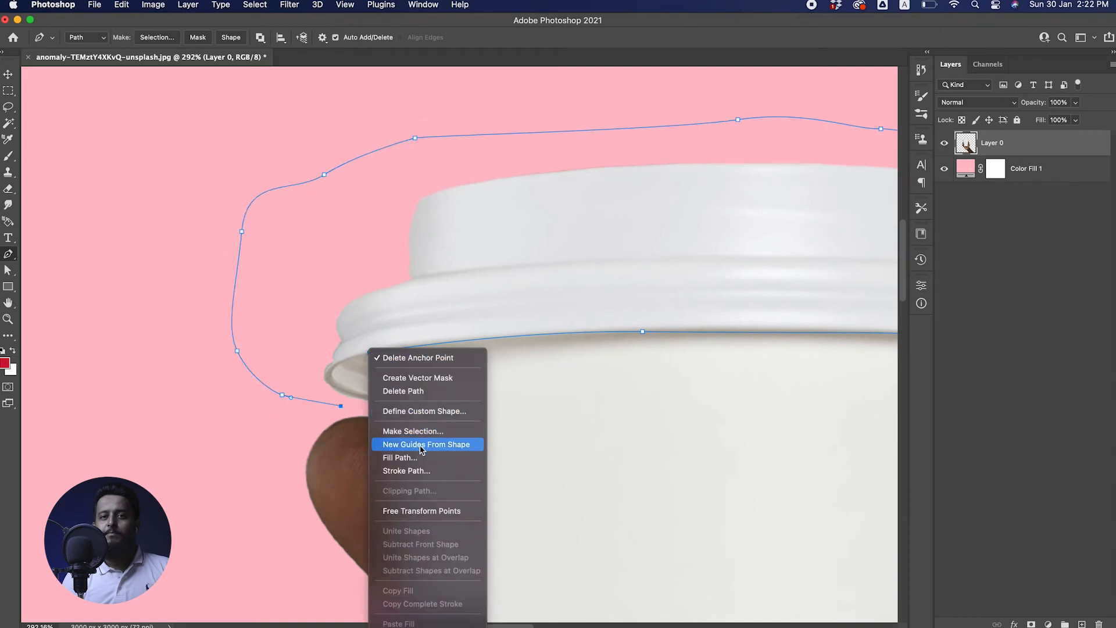
pyautogui.click(410, 431)
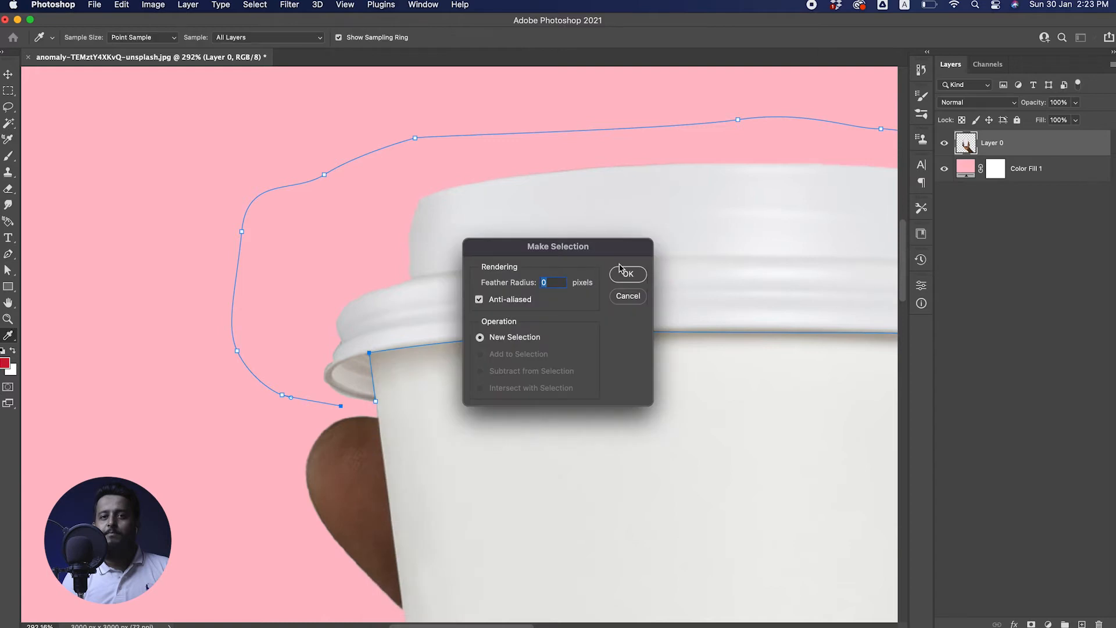
pyautogui.click(625, 273)
pyautogui.moveTo(448, 319); pyautogui.dragTo(414, 321)
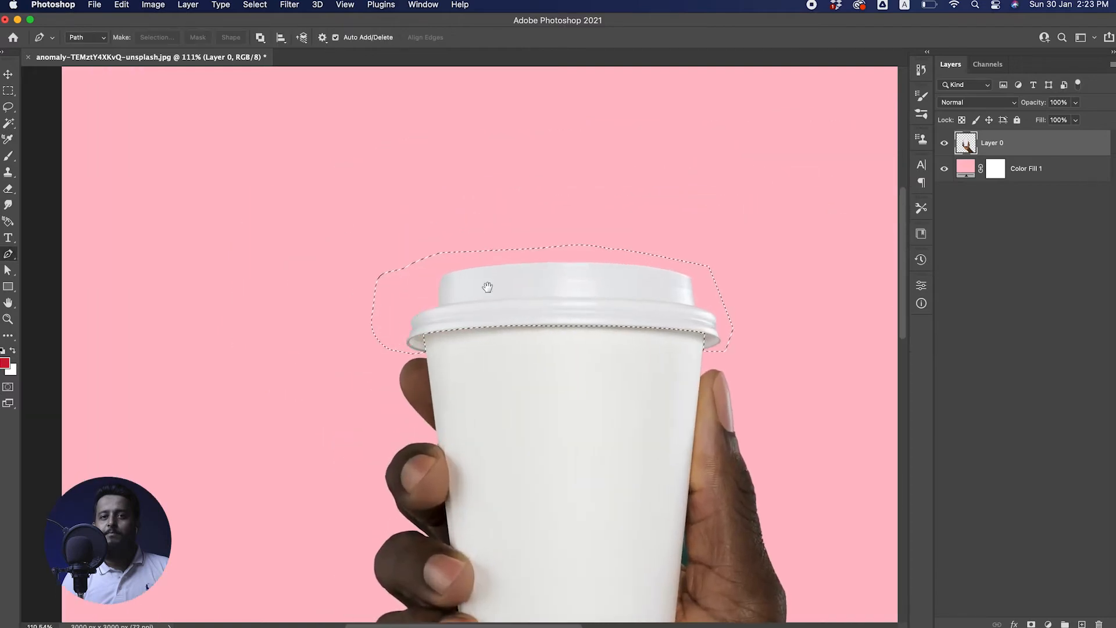
# - Cut the selected lid onto its own layer, testing the separation with a trial move that is undone
pyautogui.press('super+shift+j')
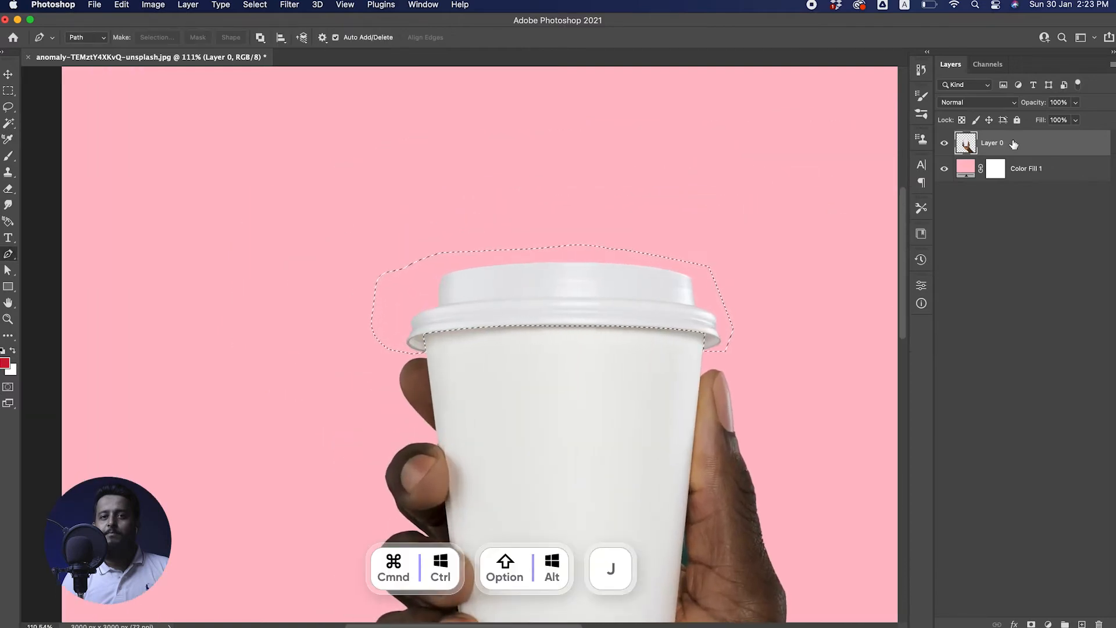
pyautogui.press('v')
pyautogui.moveTo(560, 297); pyautogui.dragTo(546, 219)
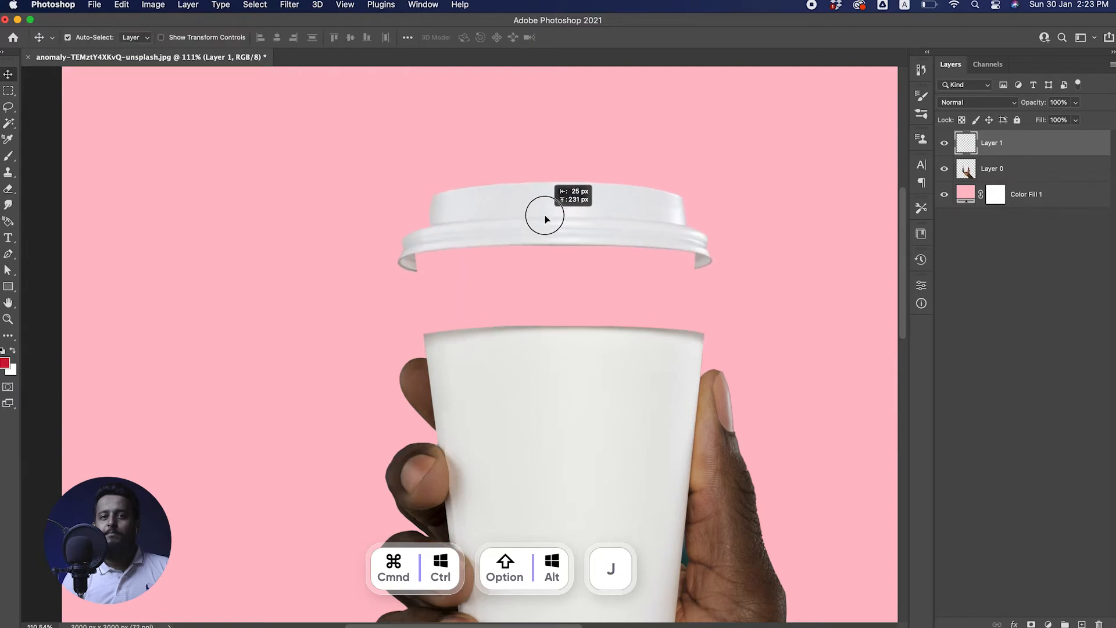
pyautogui.press('super+z')
# - Start a Pen path down the cup's left edge, from below the lid to the second finger
pyautogui.moveTo(590, 328); pyautogui.dragTo(534, 123)
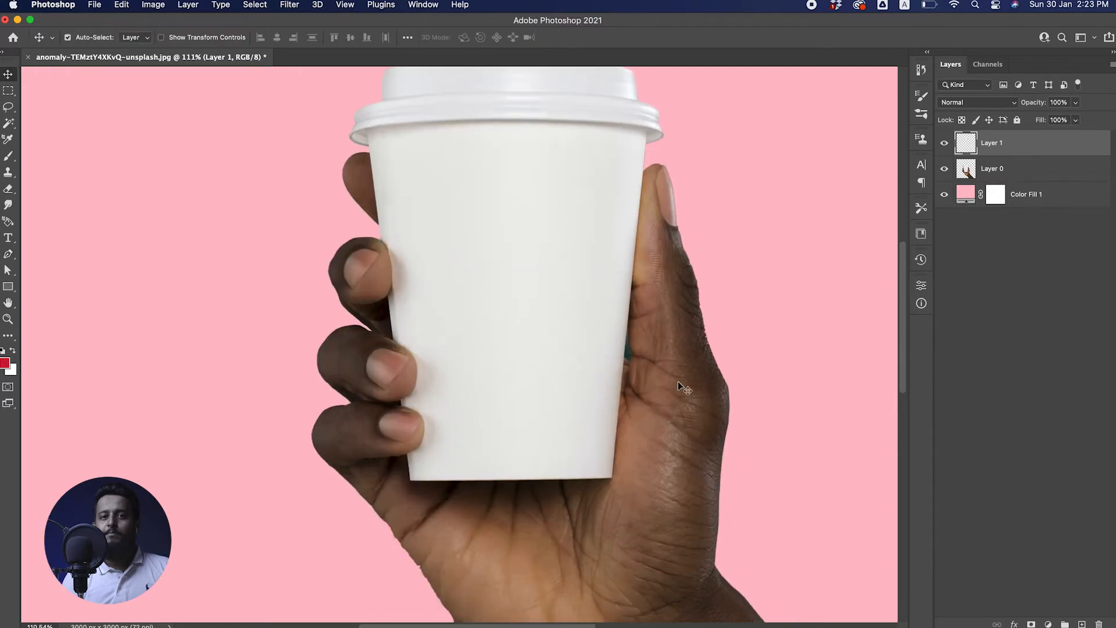
pyautogui.moveTo(410, 177); pyautogui.dragTo(434, 167)
pyautogui.moveTo(483, 353); pyautogui.dragTo(574, 435)
pyautogui.moveTo(391, 233); pyautogui.dragTo(524, 242)
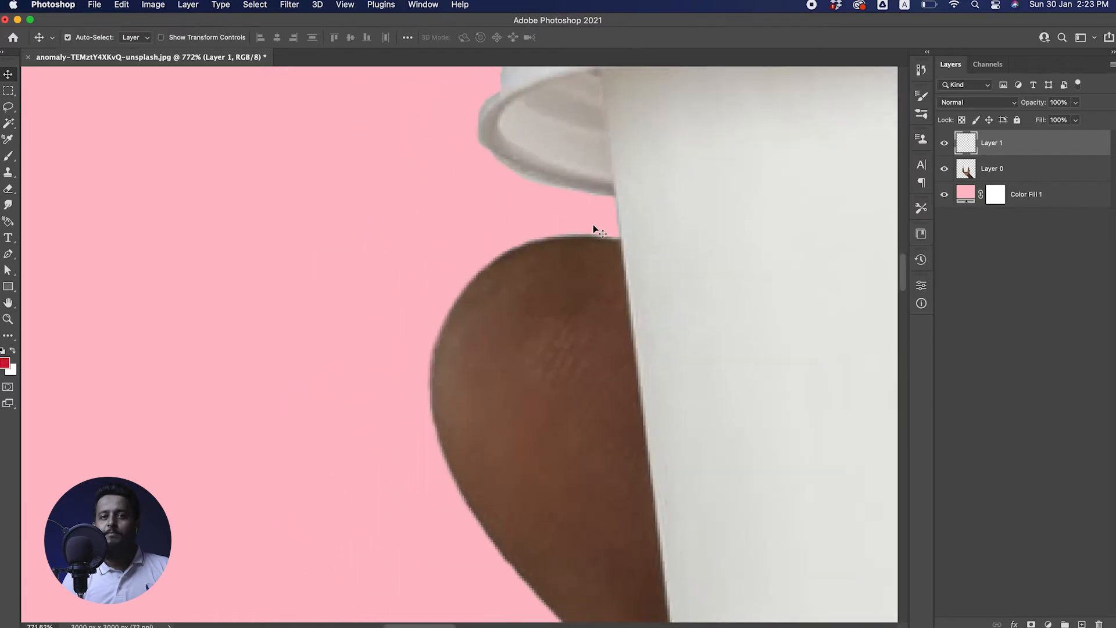
pyautogui.press('p')
pyautogui.moveTo(671, 518); pyautogui.dragTo(584, 162)
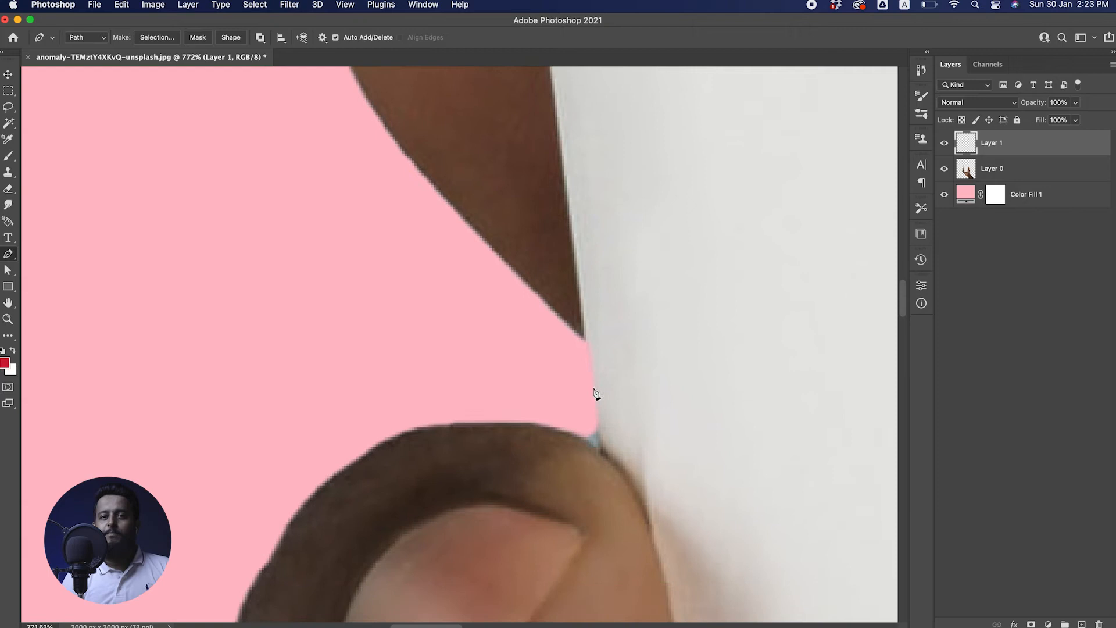
pyautogui.click(603, 459)
pyautogui.moveTo(604, 462); pyautogui.dragTo(597, 297)
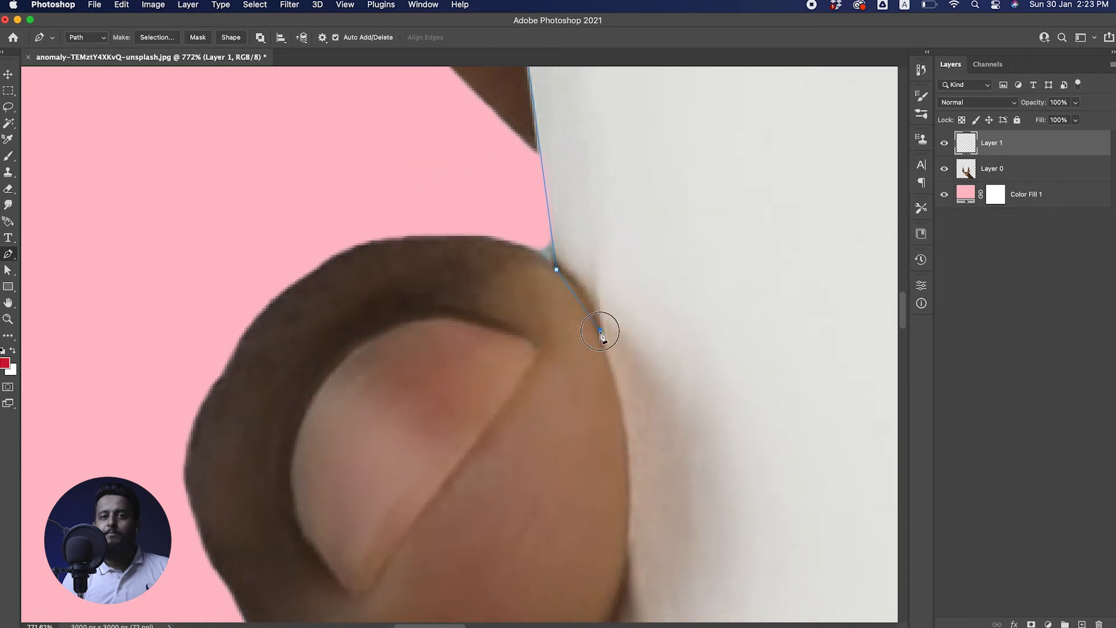
# - Continue the cup's Pen path around the second fingertip and back to the cup's left edge below it
pyautogui.moveTo(648, 492); pyautogui.dragTo(573, 200)
pyautogui.click(549, 239)
pyautogui.moveTo(549, 239)
pyautogui.mouseDown()
pyautogui.moveTo(548, 252)
pyautogui.moveTo(569, 246)
pyautogui.mouseUp()
pyautogui.press('super+z')
pyautogui.click(547, 251)
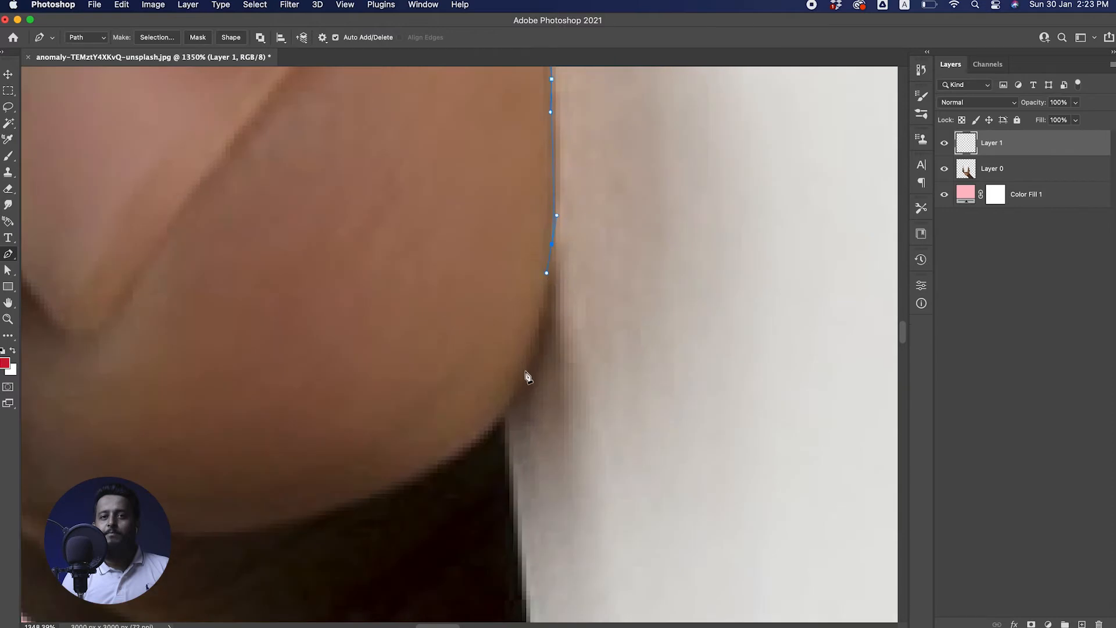
pyautogui.moveTo(519, 388); pyautogui.dragTo(513, 402)
pyautogui.moveTo(528, 465); pyautogui.dragTo(501, 152)
# - Trace the Pen path down the cup edge and around the third fingertip to the gap beneath it
pyautogui.moveTo(523, 511); pyautogui.dragTo(499, 256)
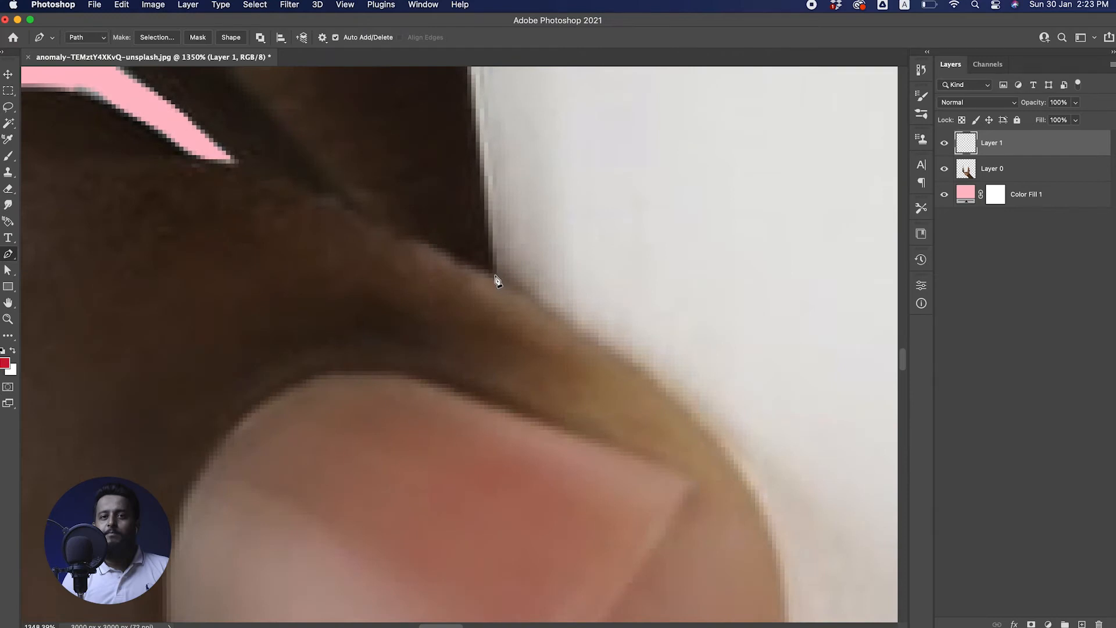
pyautogui.moveTo(546, 323); pyautogui.dragTo(494, 211)
pyautogui.moveTo(646, 306); pyautogui.dragTo(688, 340)
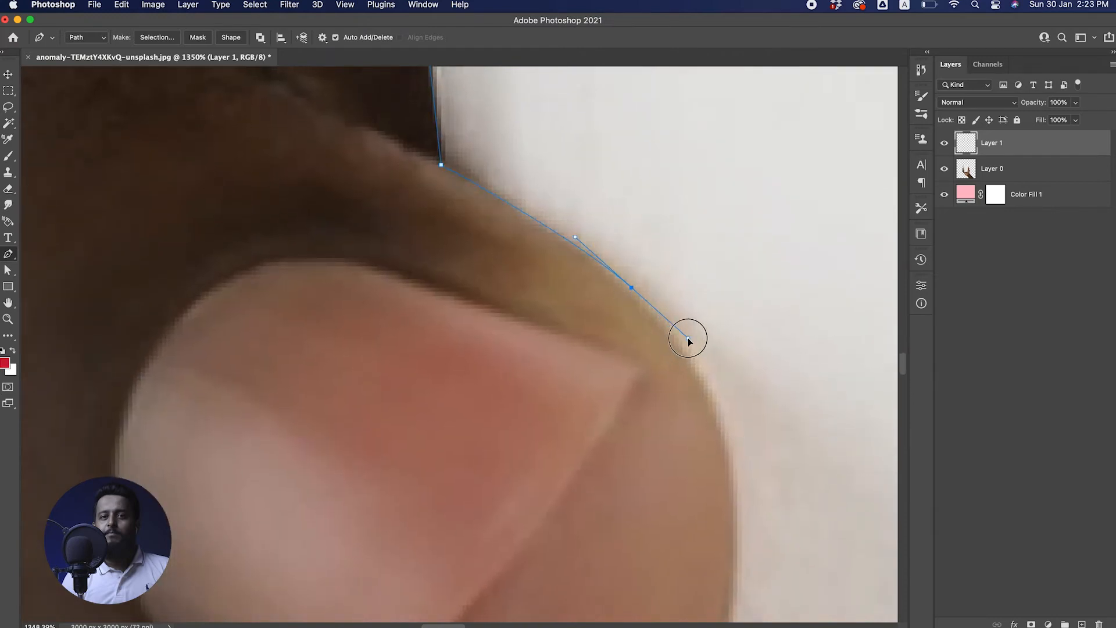
pyautogui.moveTo(725, 460); pyautogui.dragTo(732, 508)
pyautogui.scroll(-10, 720, 438)
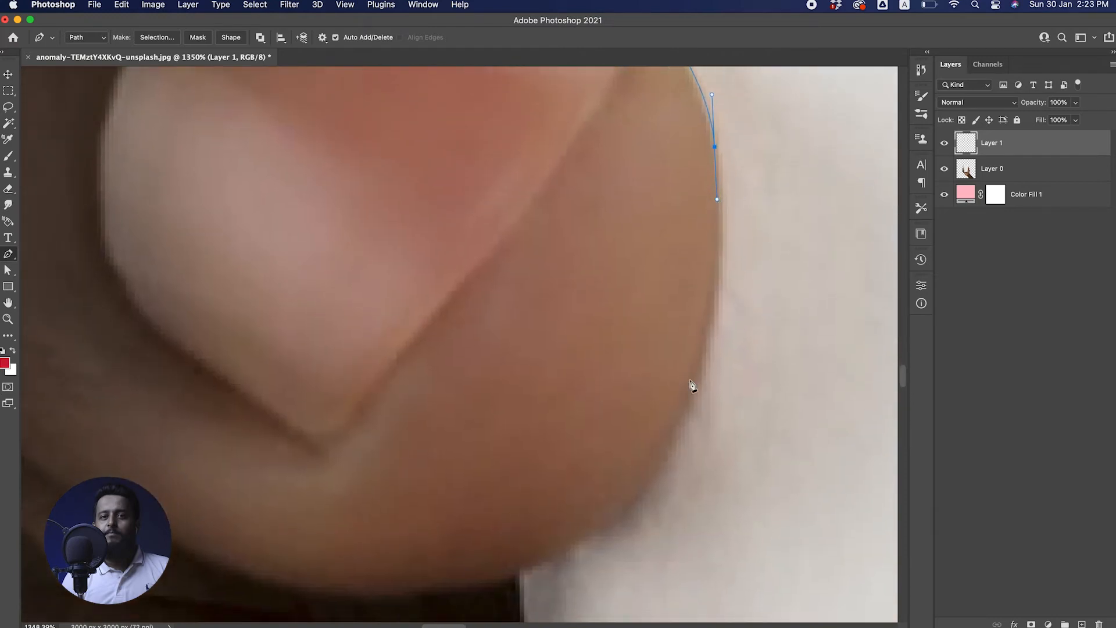
pyautogui.moveTo(666, 438); pyautogui.dragTo(663, 221)
pyautogui.moveTo(643, 271); pyautogui.dragTo(547, 227)
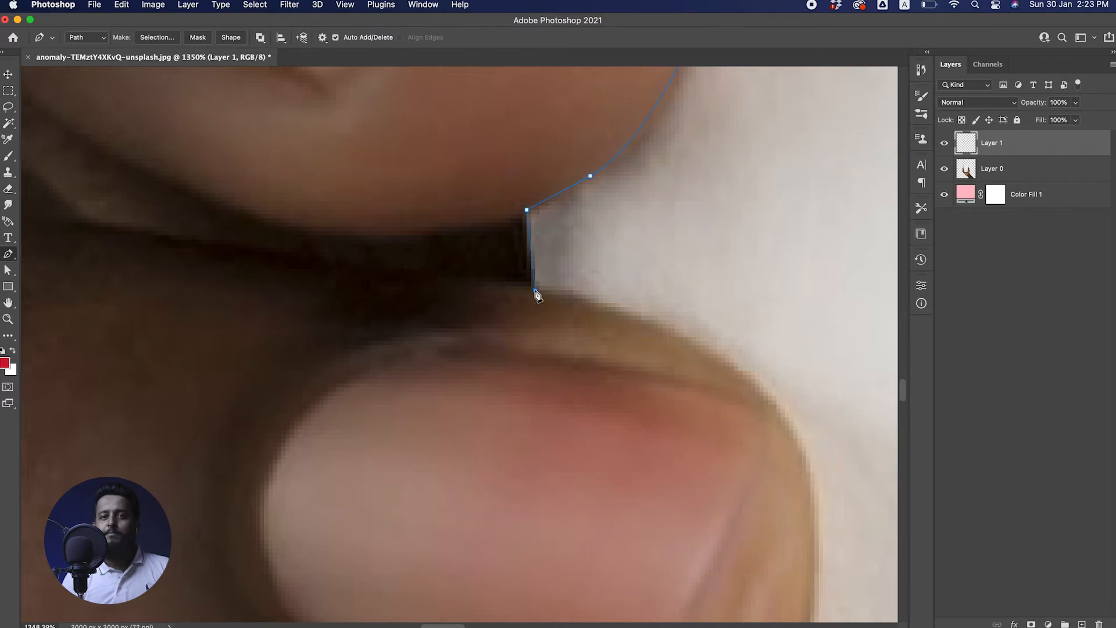
# - Continue the Pen path across the short gap and around the lowest fingertip with curved anchors
pyautogui.click(534, 289)
pyautogui.moveTo(599, 280); pyautogui.dragTo(504, 179)
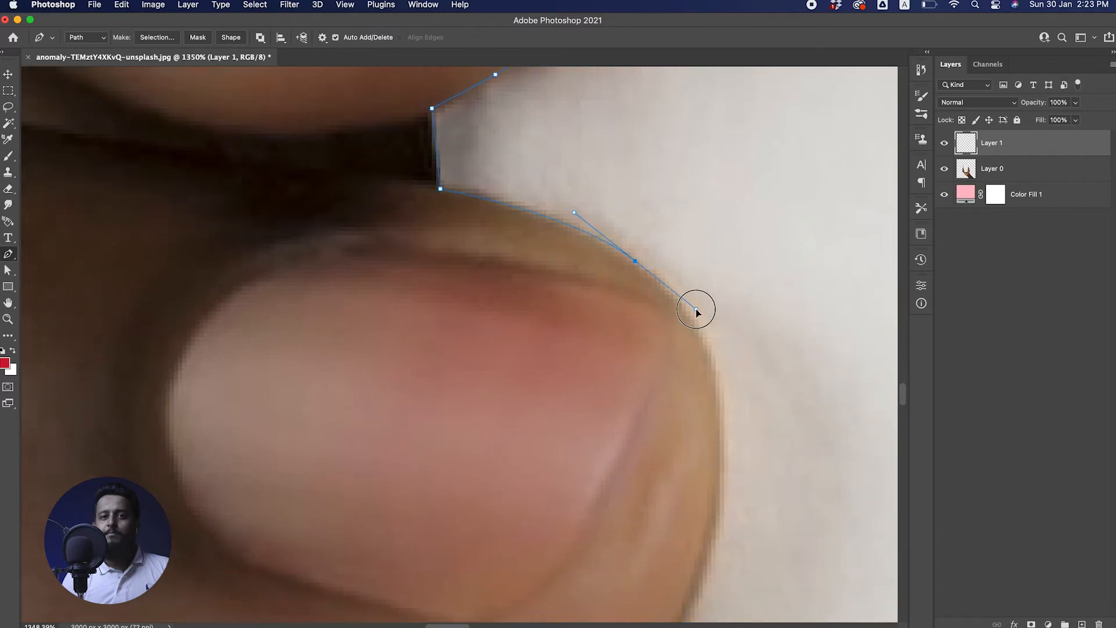
pyautogui.moveTo(725, 458); pyautogui.dragTo(705, 167)
pyautogui.moveTo(664, 379); pyautogui.dragTo(649, 402)
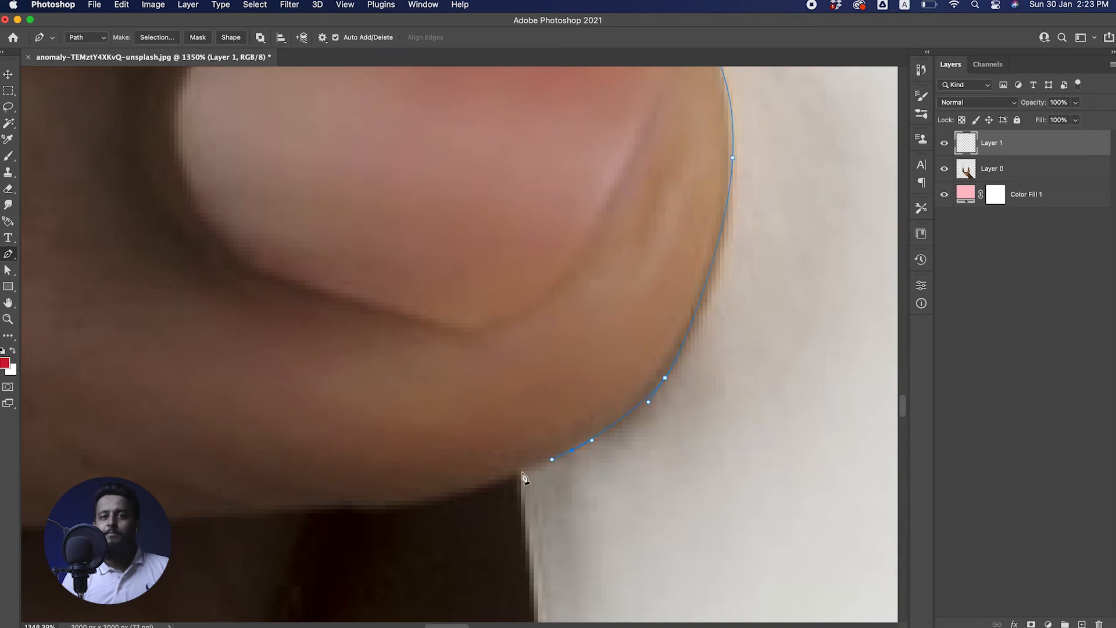
# - Extend the Pen path down to the cup's bottom-left corner and along the base to its bottom-right corner
pyautogui.moveTo(513, 428); pyautogui.dragTo(500, 287)
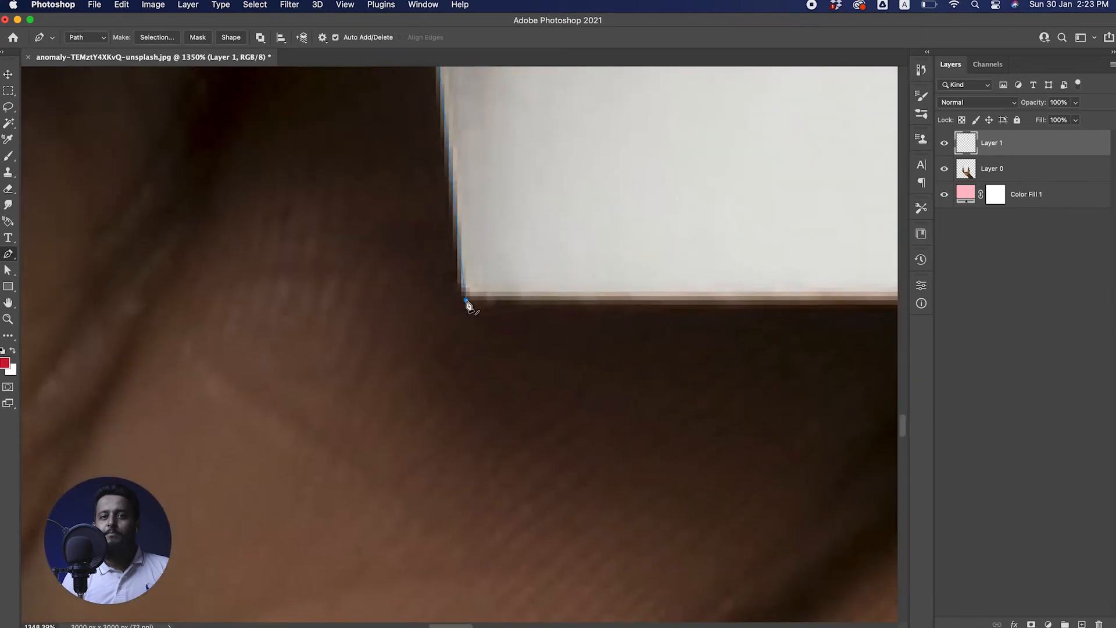
pyautogui.moveTo(478, 310); pyautogui.dragTo(497, 312)
pyautogui.moveTo(576, 295); pyautogui.dragTo(547, 293)
pyautogui.moveTo(548, 292); pyautogui.dragTo(619, 347)
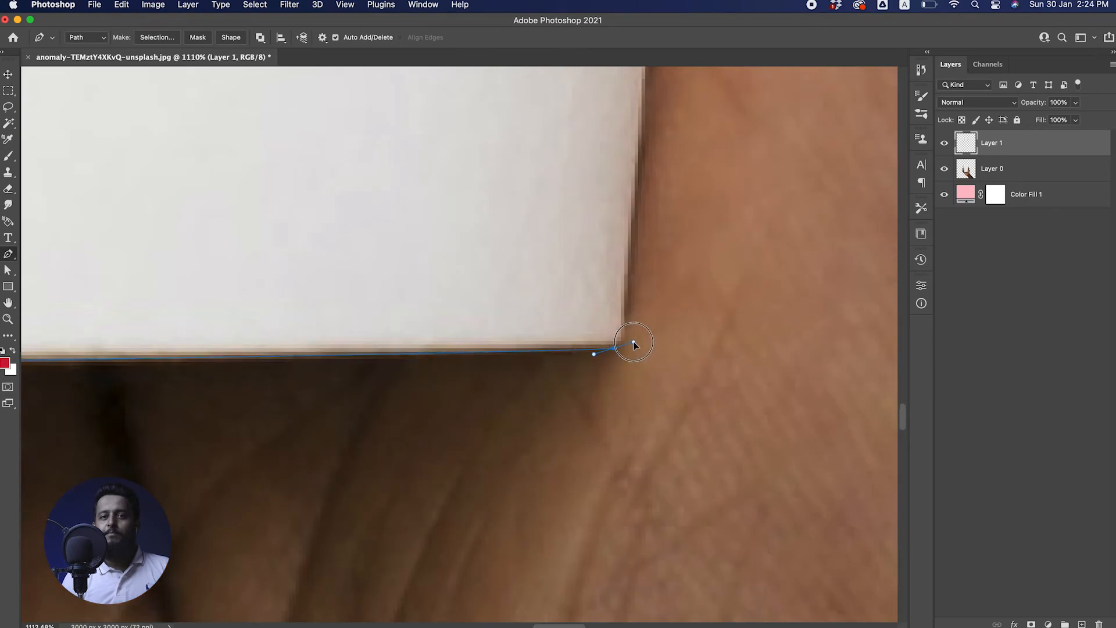
# - Trace the Pen path up the cup's right edge, along the palm and thumb toward the lid
pyautogui.moveTo(627, 254); pyautogui.dragTo(596, 305)
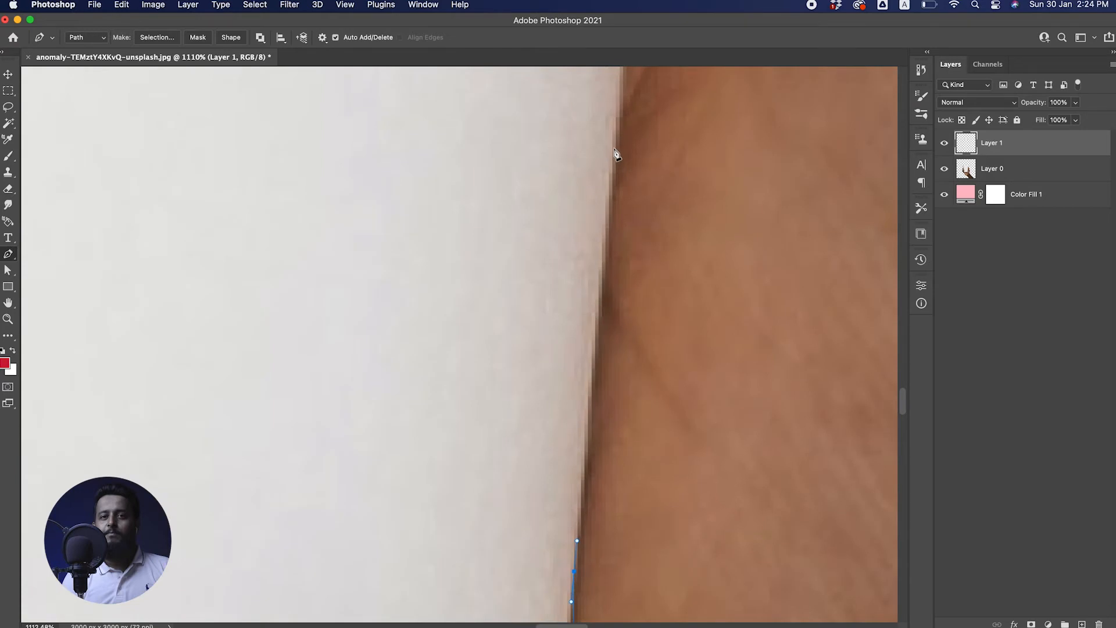
pyautogui.moveTo(618, 152); pyautogui.dragTo(533, 286)
pyautogui.click(527, 206)
pyautogui.moveTo(556, 108); pyautogui.dragTo(498, 422)
pyautogui.press('super+z')
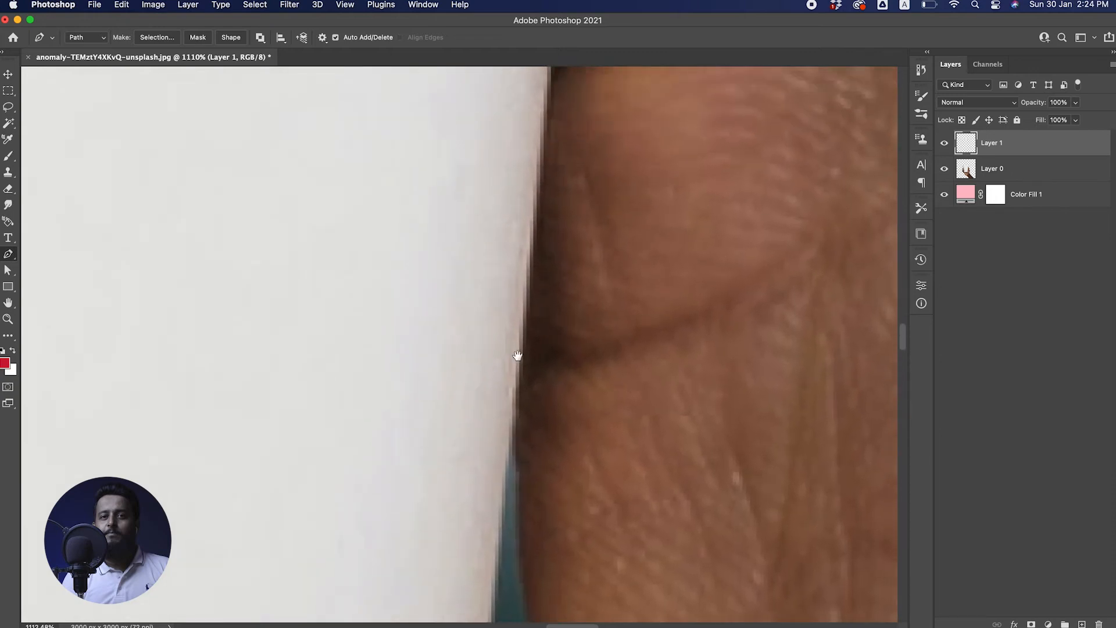
pyautogui.moveTo(536, 301); pyautogui.dragTo(506, 534)
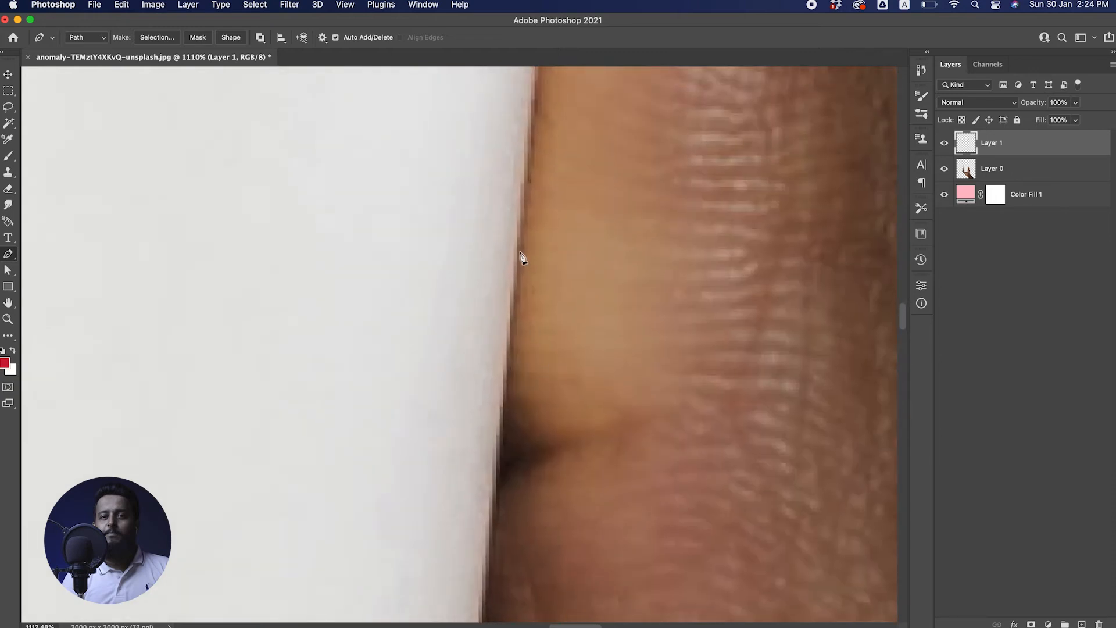
pyautogui.moveTo(511, 247); pyautogui.dragTo(497, 390)
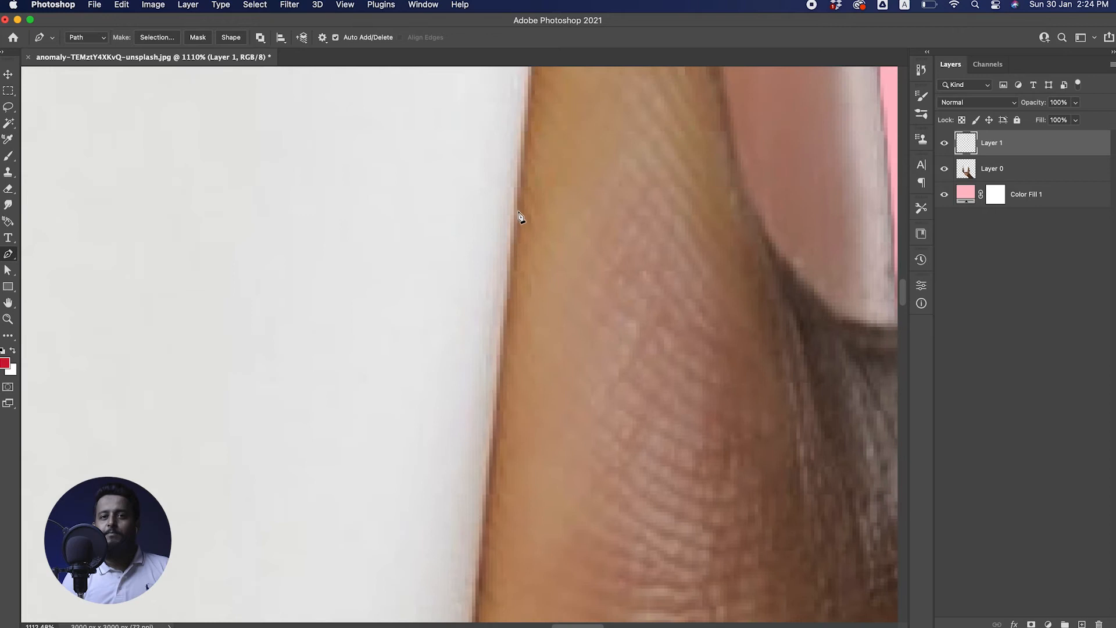
pyautogui.moveTo(511, 204); pyautogui.dragTo(535, 330)
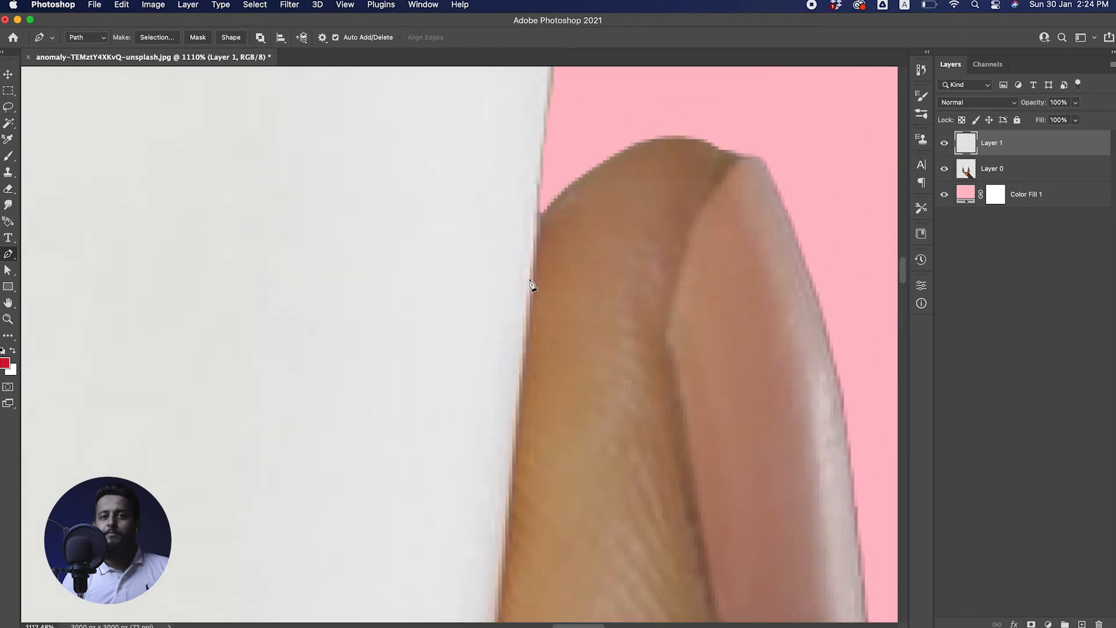
pyautogui.scroll(10, 540, 314)
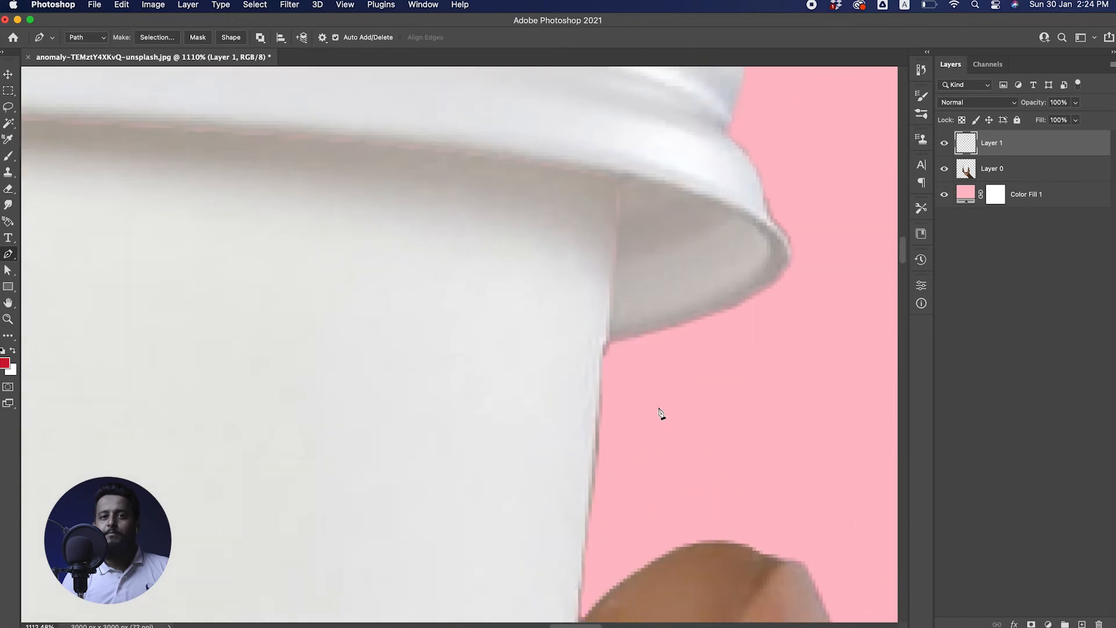
# - Close the cup path loosely around the outside of the lid and convert it into a selection
pyautogui.moveTo(693, 360); pyautogui.dragTo(645, 349)
pyautogui.click(785, 329)
pyautogui.moveTo(799, 291); pyautogui.dragTo(768, 282)
pyautogui.click(815, 241)
pyautogui.click(713, 179)
pyautogui.click(365, 159)
pyautogui.click(233, 170)
pyautogui.click(93, 205)
pyautogui.click(46, 276)
pyautogui.click(48, 288)
pyautogui.click(52, 300)
pyautogui.click(99, 324)
pyautogui.press('super+Return')
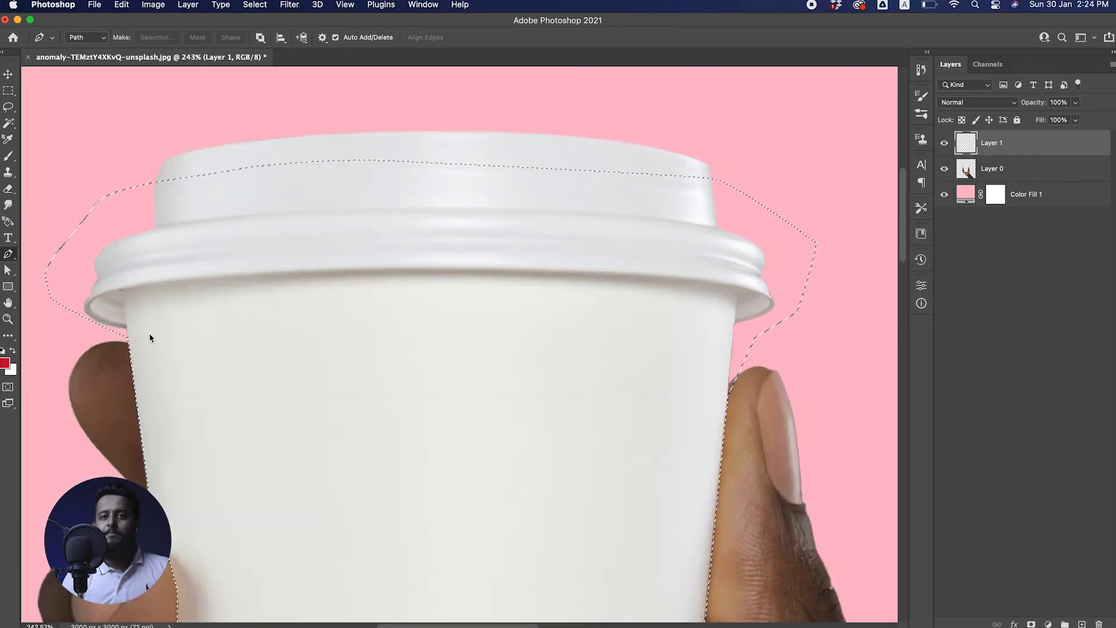
# - Cut the selected cup body from Layer 0 onto its own layer, testing the separation with a trial move that is undone
pyautogui.click(987, 158)
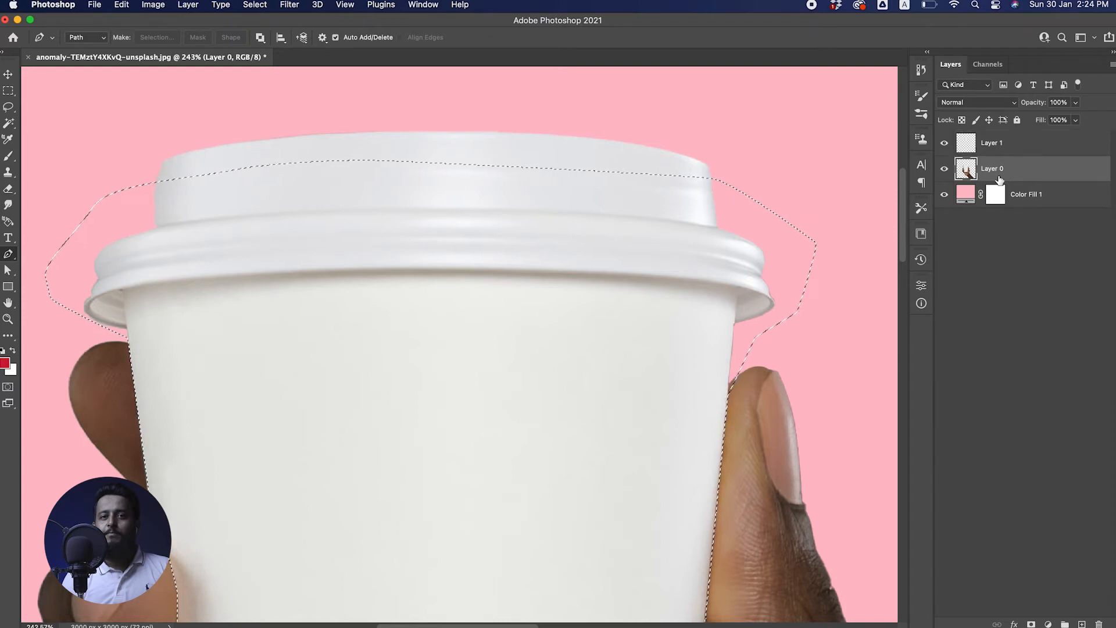
pyautogui.press('super+shift+j')
pyautogui.press('v')
pyautogui.moveTo(497, 276); pyautogui.dragTo(430, 172)
pyautogui.press('super+0')
pyautogui.moveTo(463, 327); pyautogui.dragTo(518, 289)
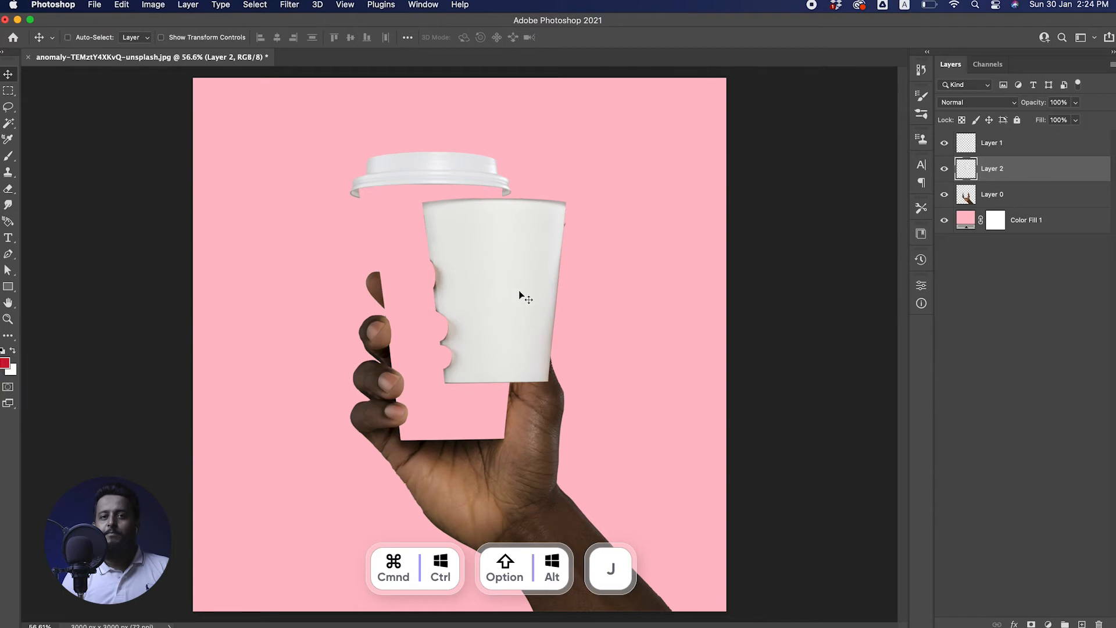
pyautogui.press('super+z')
pyautogui.press('super+z')
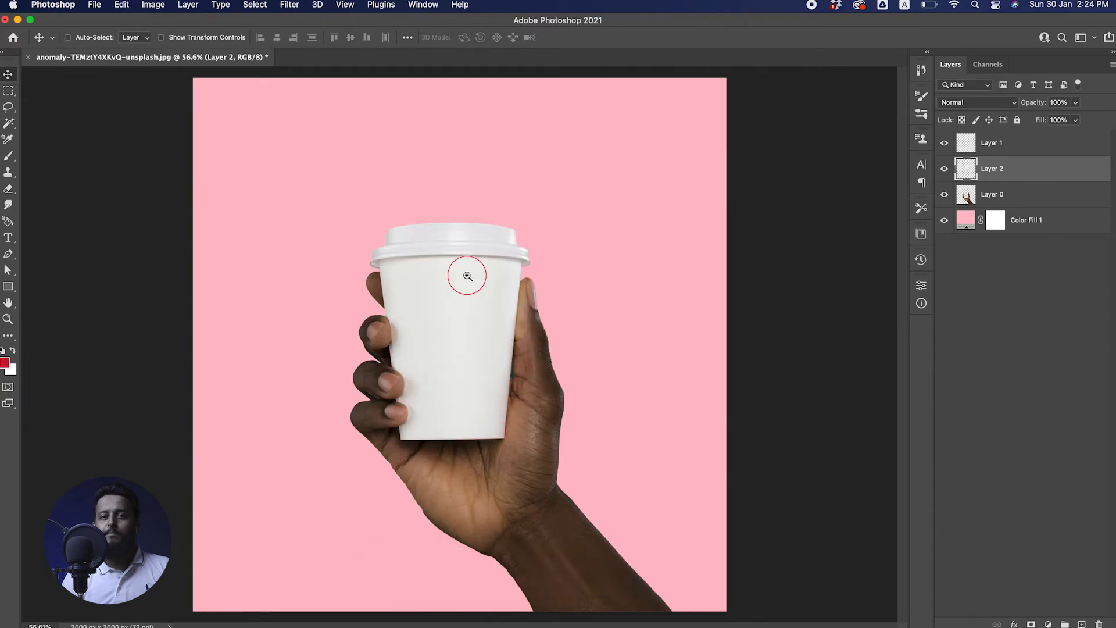
# - Rename the cup body's layer "Cup" and the lid's layer "Cap"
pyautogui.scroll(3, 489, 272)
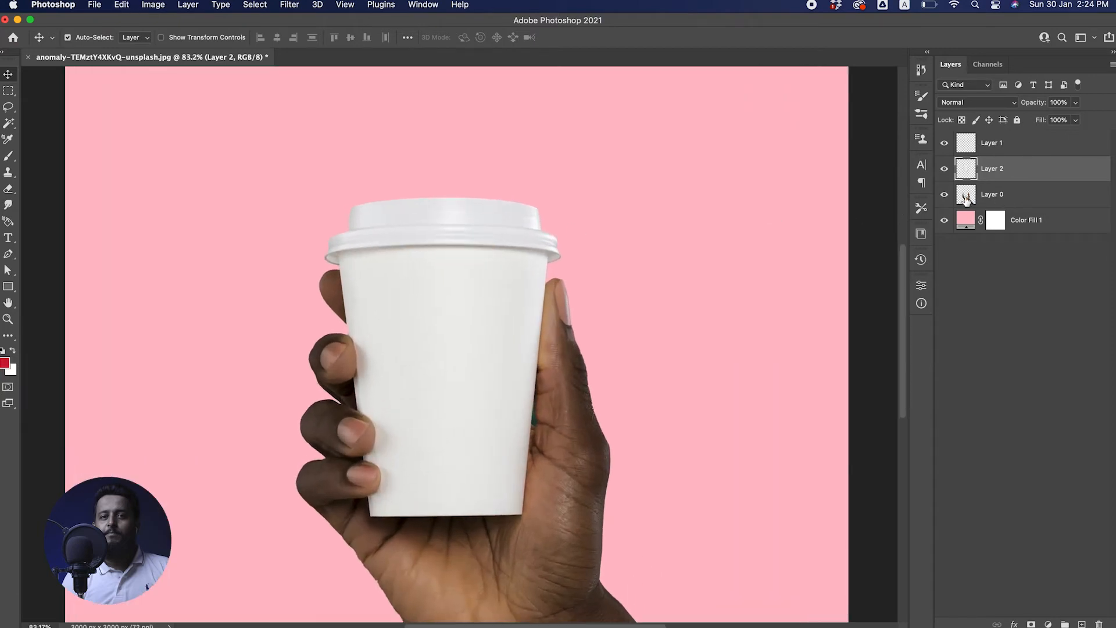
pyautogui.doubleClick(996, 170)
pyautogui.write('Cup')
pyautogui.press('Return')
pyautogui.doubleClick(991, 146)
pyautogui.write('Cap')
pyautogui.press('Return')
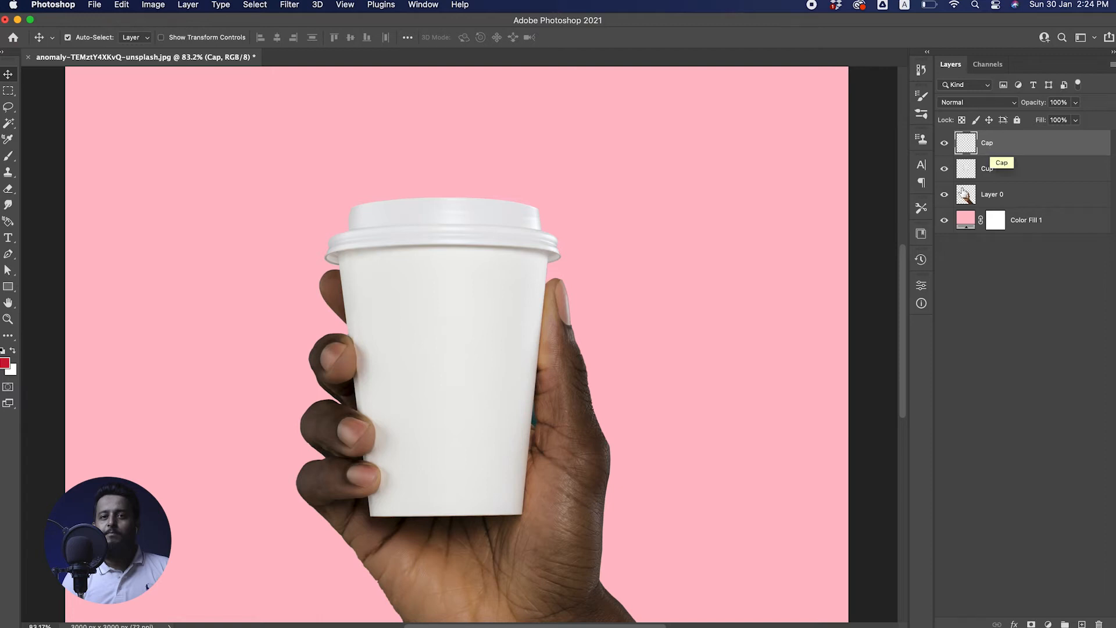
# - Desaturate the Cap layer and the Cup layer
pyautogui.click(152, 6)
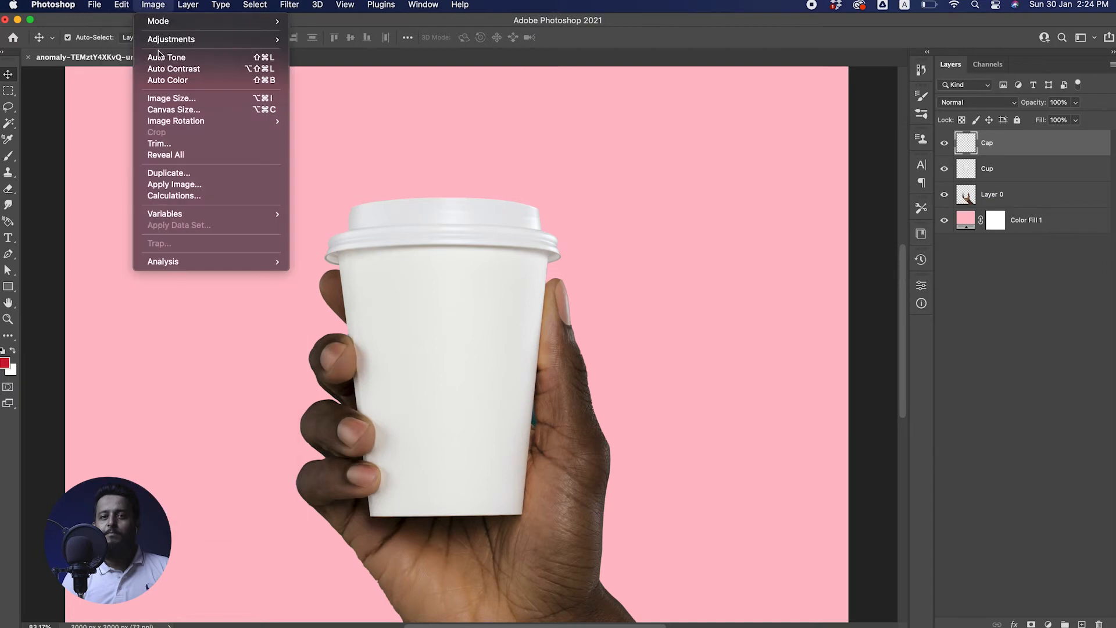
pyautogui.moveTo(204, 39)
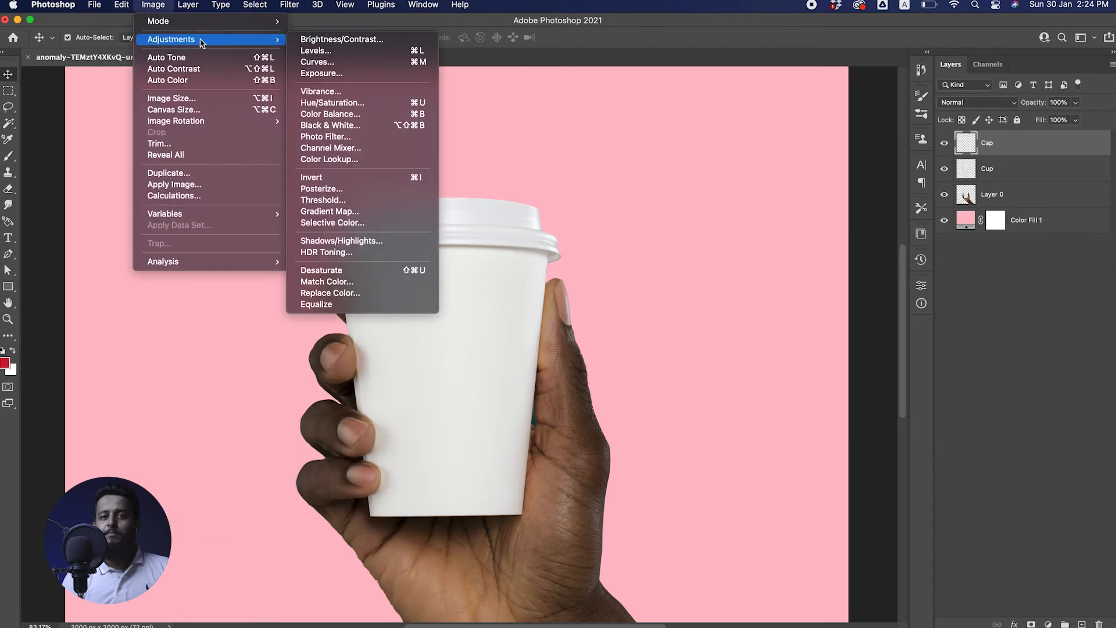
pyautogui.click(323, 271)
pyautogui.click(1014, 174)
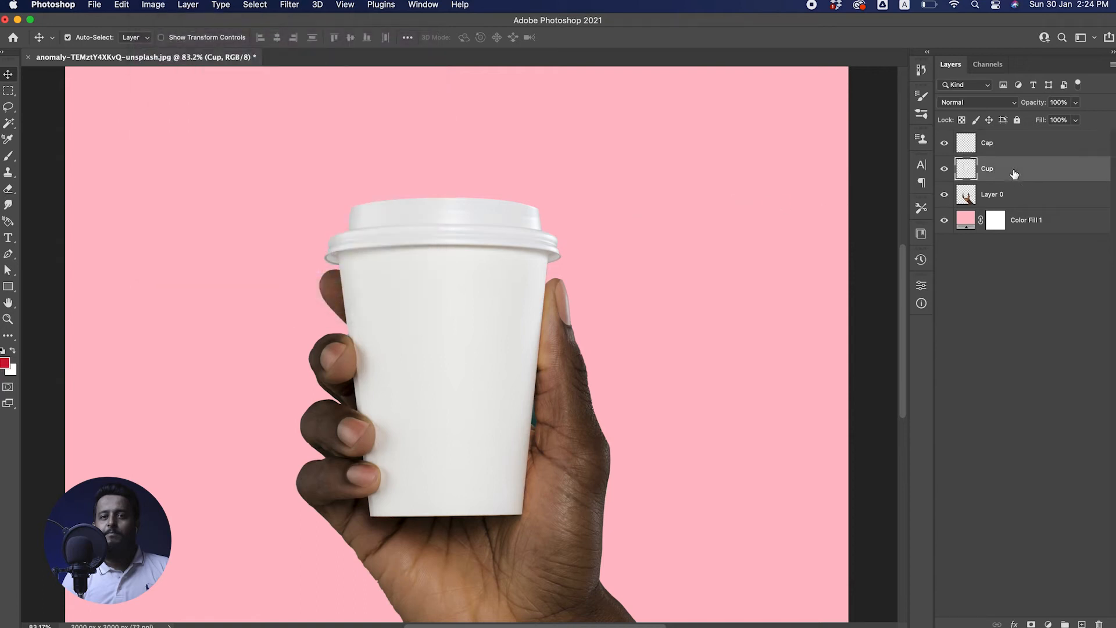
pyautogui.click(155, 5)
pyautogui.moveTo(183, 40)
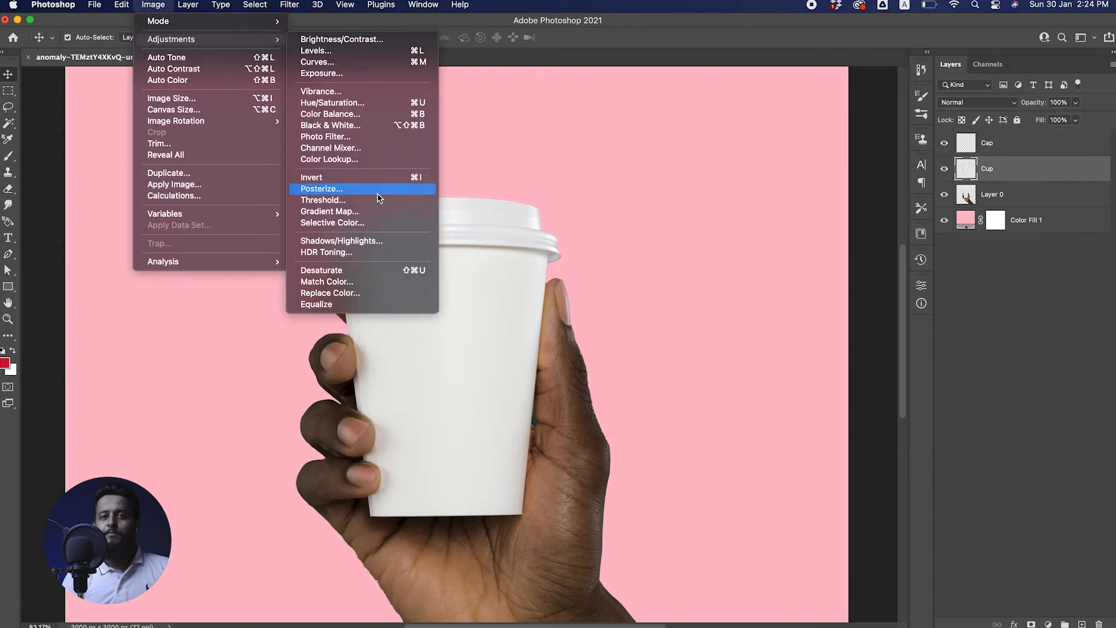
pyautogui.click(386, 275)
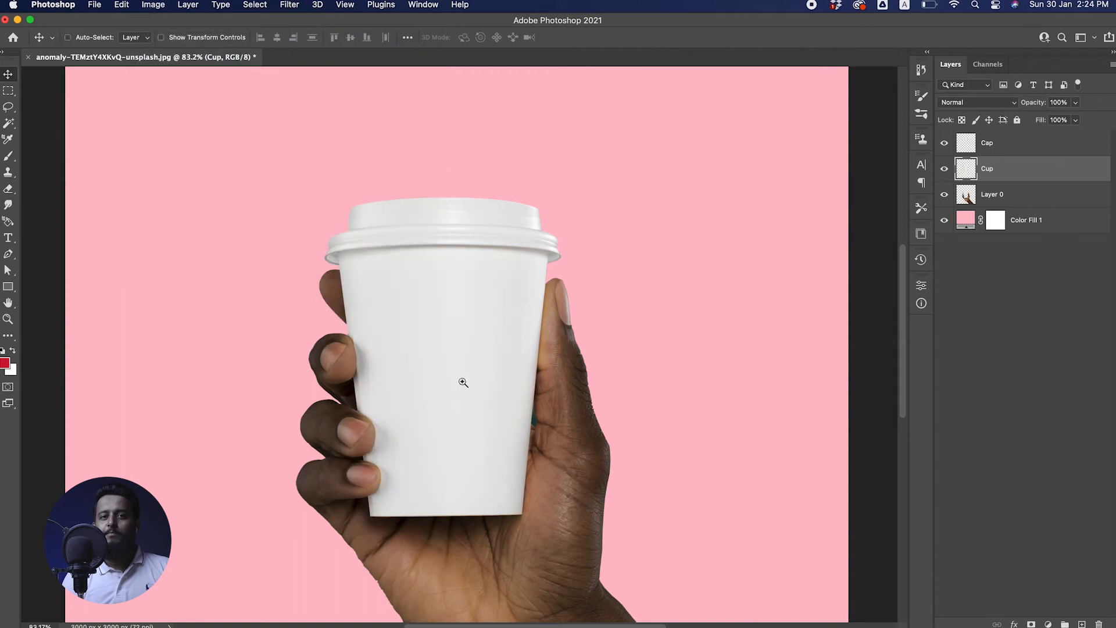
# - Draw a rectangle shape of about 856 × 1092 px covering the whole cup body and fill it with orange
pyautogui.scroll(-3, 461, 379)
pyautogui.scroll(3, 469, 297)
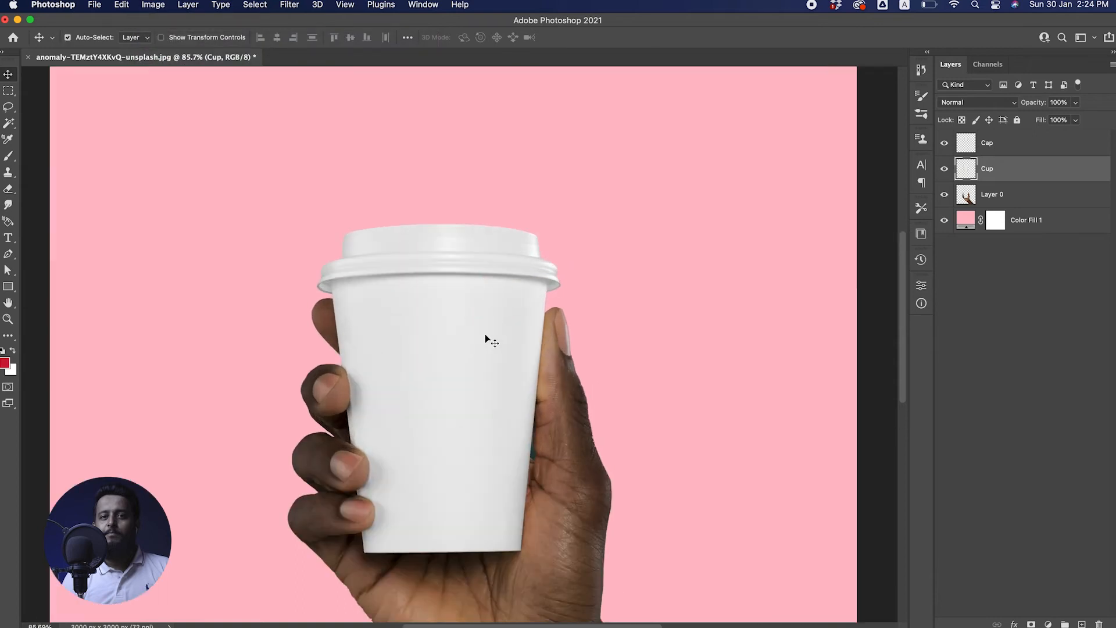
pyautogui.moveTo(439, 403); pyautogui.dragTo(448, 315)
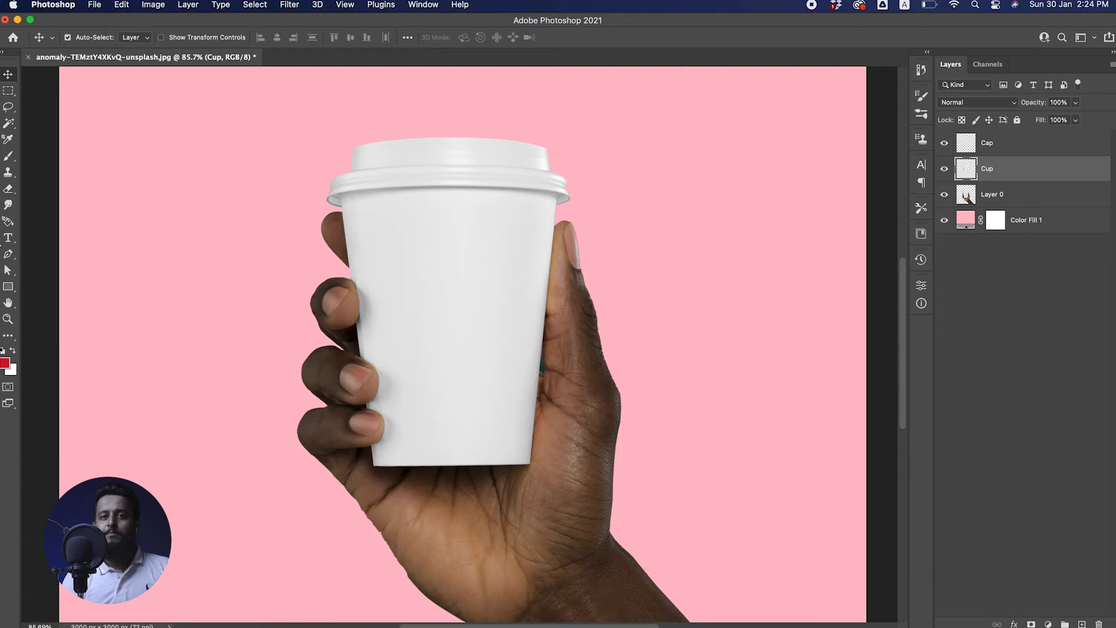
pyautogui.click(8, 286)
pyautogui.moveTo(330, 176); pyautogui.dragTo(560, 469)
pyautogui.click(135, 37)
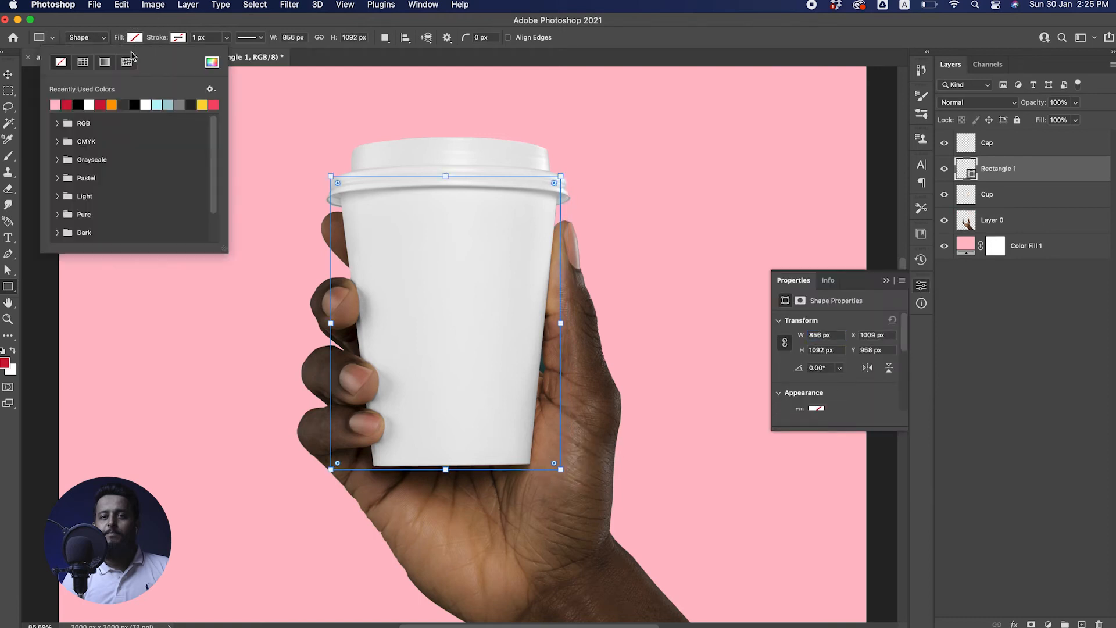
pyautogui.click(112, 104)
pyautogui.click(163, 28)
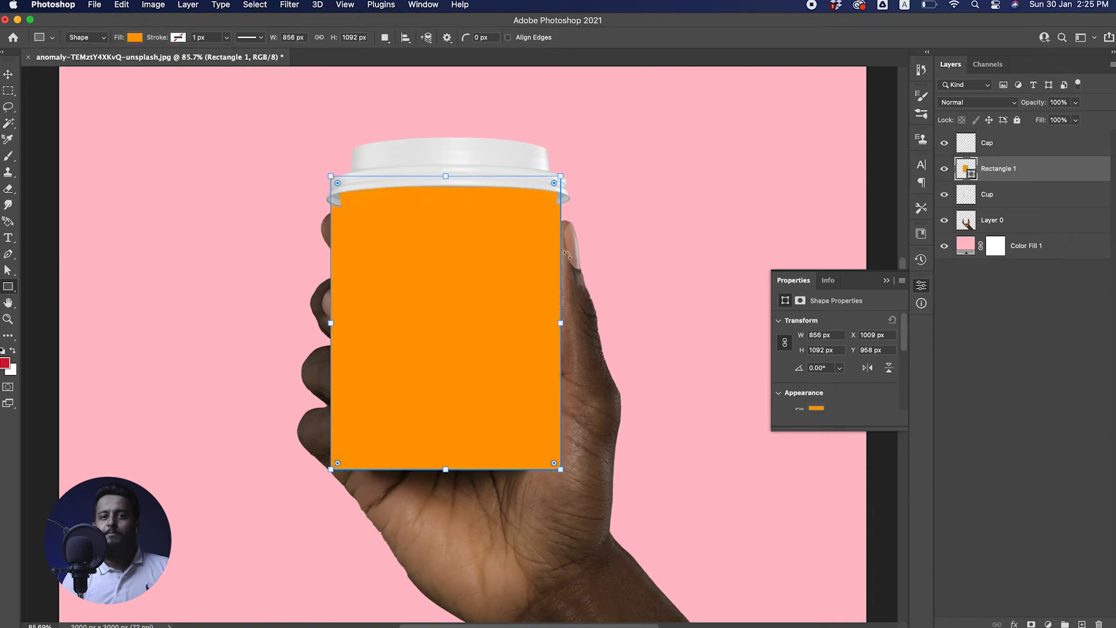
# - Convert the orange rectangle layer to a smart object
pyautogui.click(8, 74)
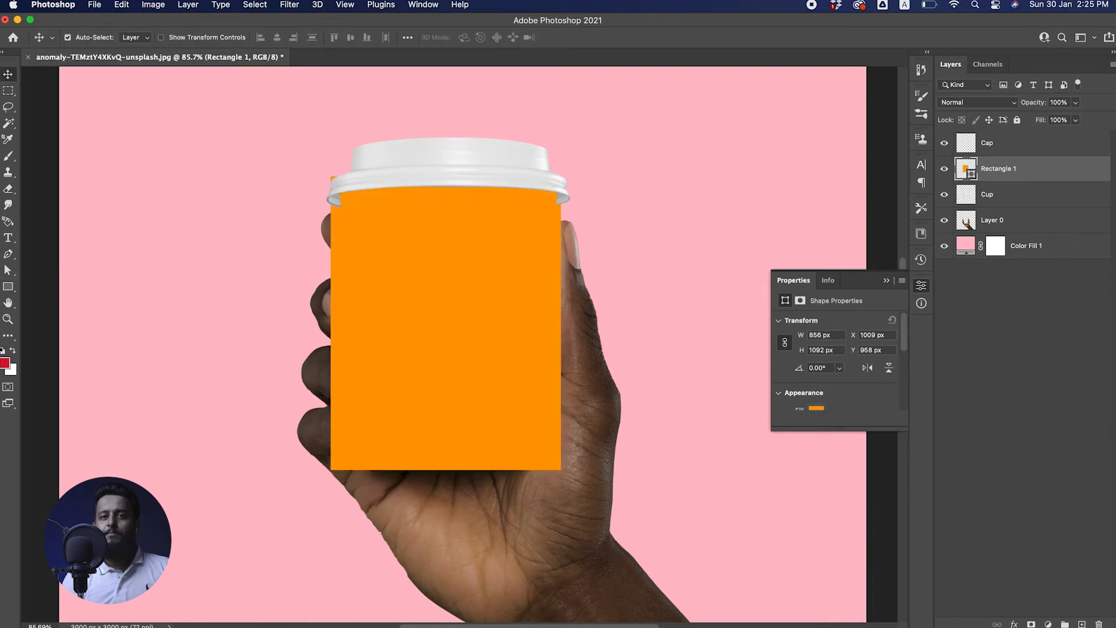
pyautogui.rightClick(1033, 174)
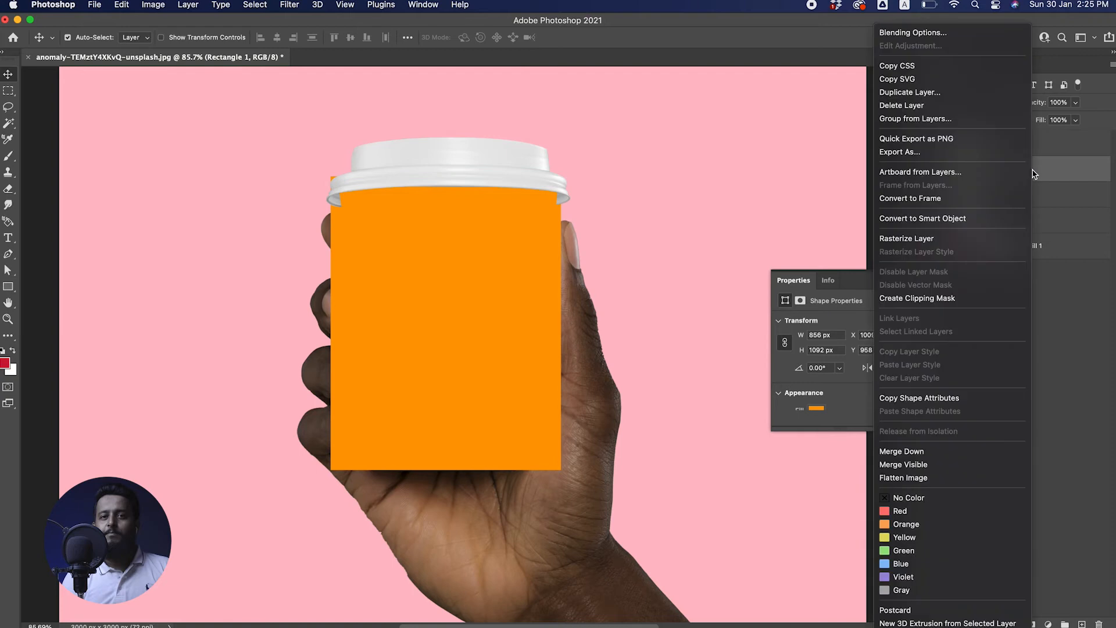
pyautogui.click(956, 220)
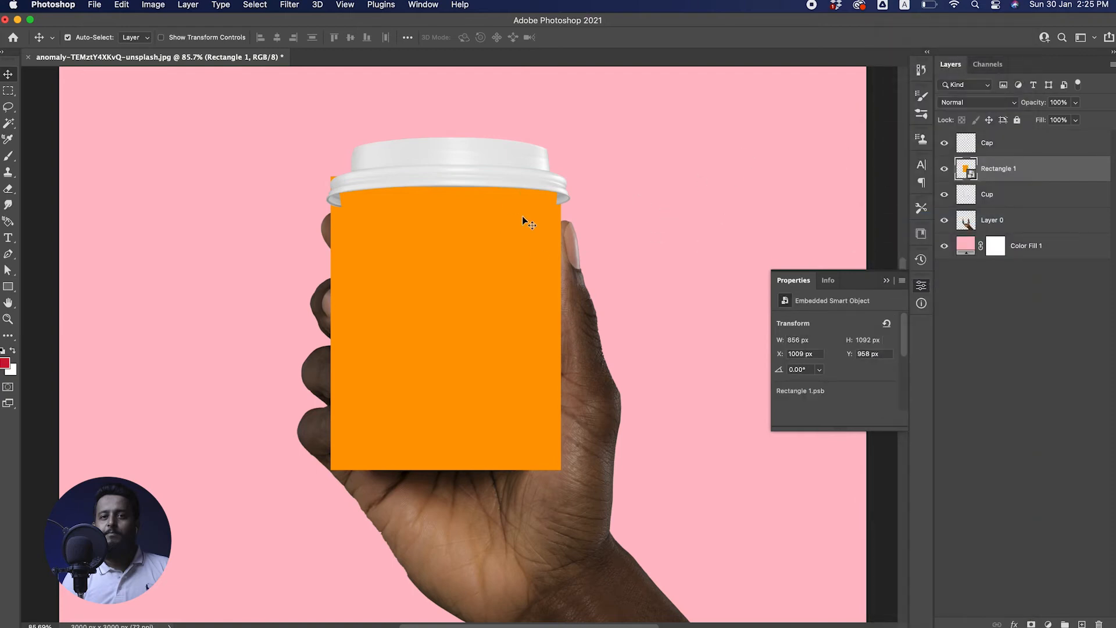
# - Clip the orange smart object to the Cup layer and group the two layers
pyautogui.rightClick(1028, 168)
pyautogui.click(928, 493)
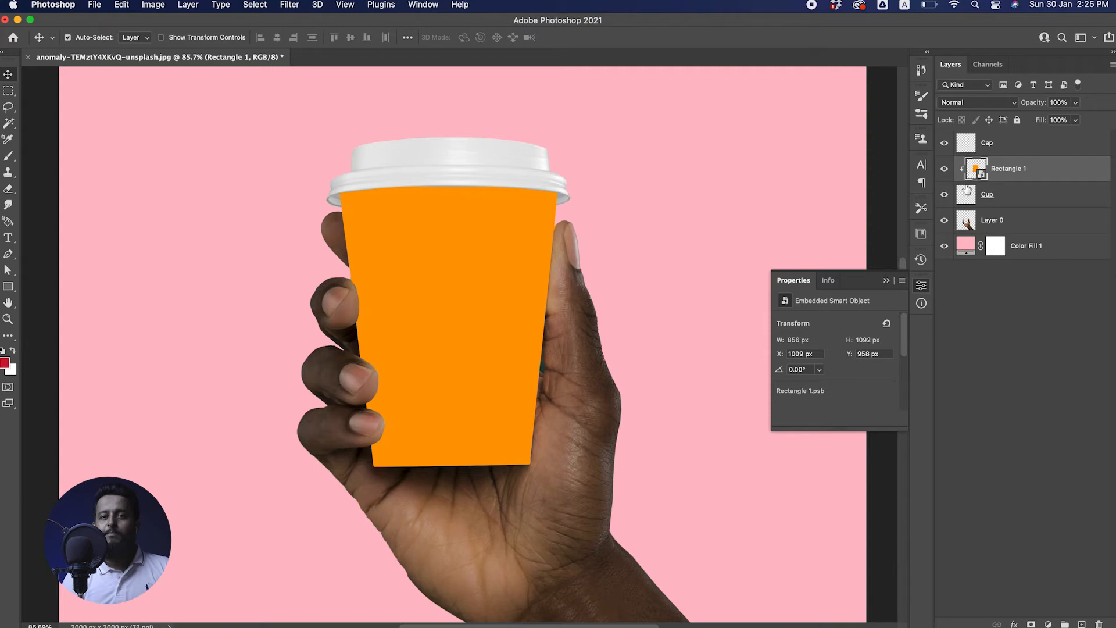
pyautogui.keyDown('super'); pyautogui.click(1024, 197); pyautogui.keyUp('super')
pyautogui.press('super+g')
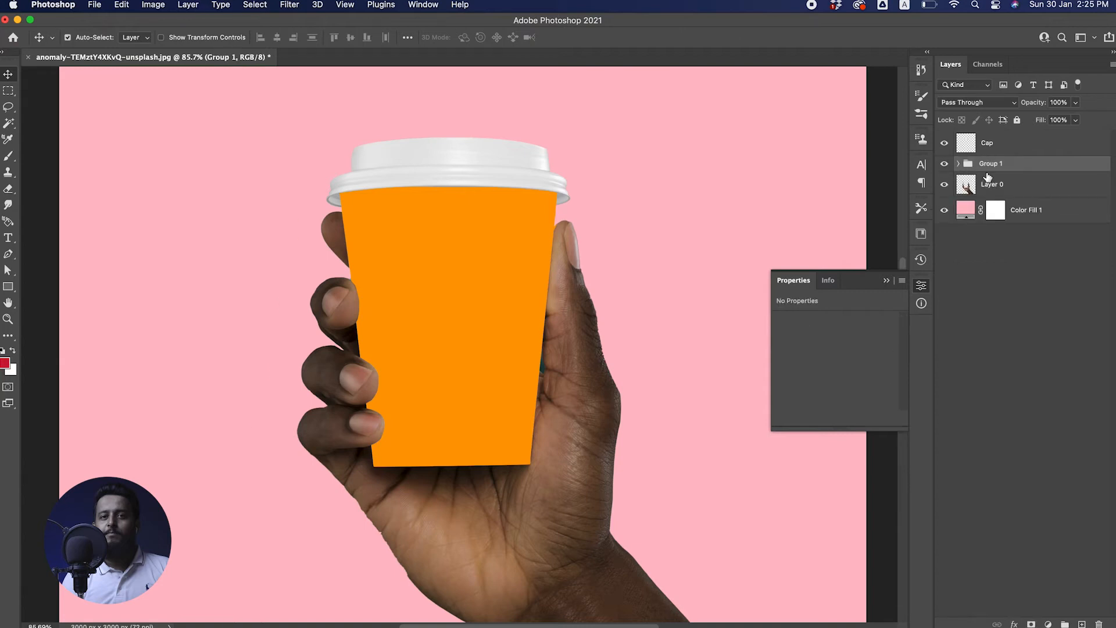
# - Rename the new group holding the cup layers as Cup
pyautogui.doubleClick(990, 163)
pyautogui.write('Cup')
pyautogui.press('Return')
# - Draw a rectangle shape of about 1027 × 310 px above the Cap layer, covering the whole lid, and fill it with red
pyautogui.click(1014, 146)
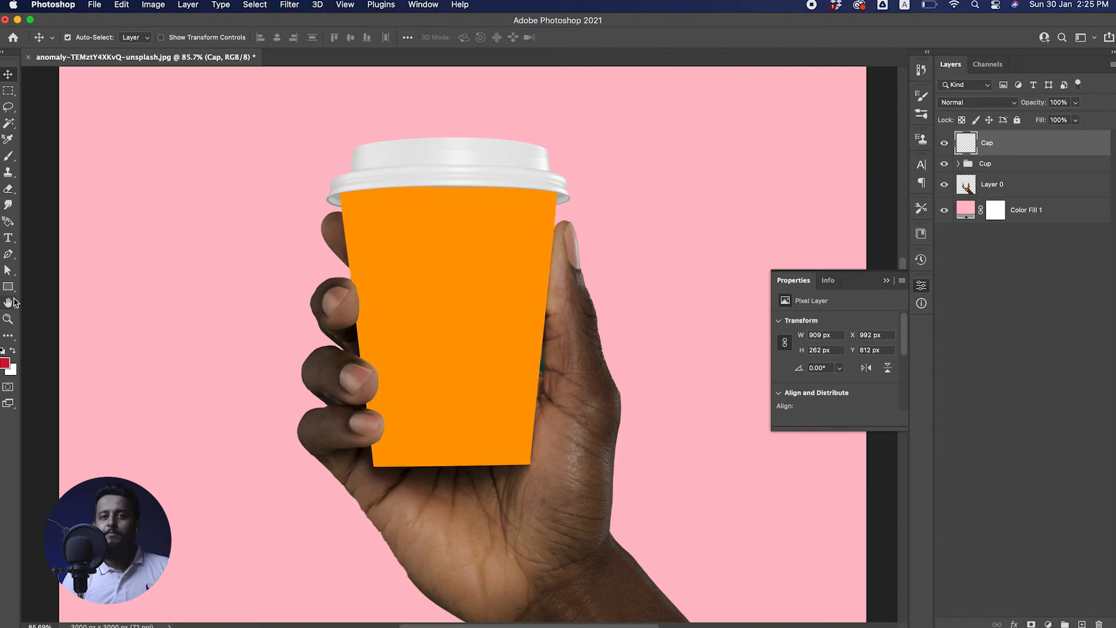
pyautogui.click(8, 286)
pyautogui.moveTo(312, 126); pyautogui.dragTo(588, 208)
pyautogui.click(134, 38)
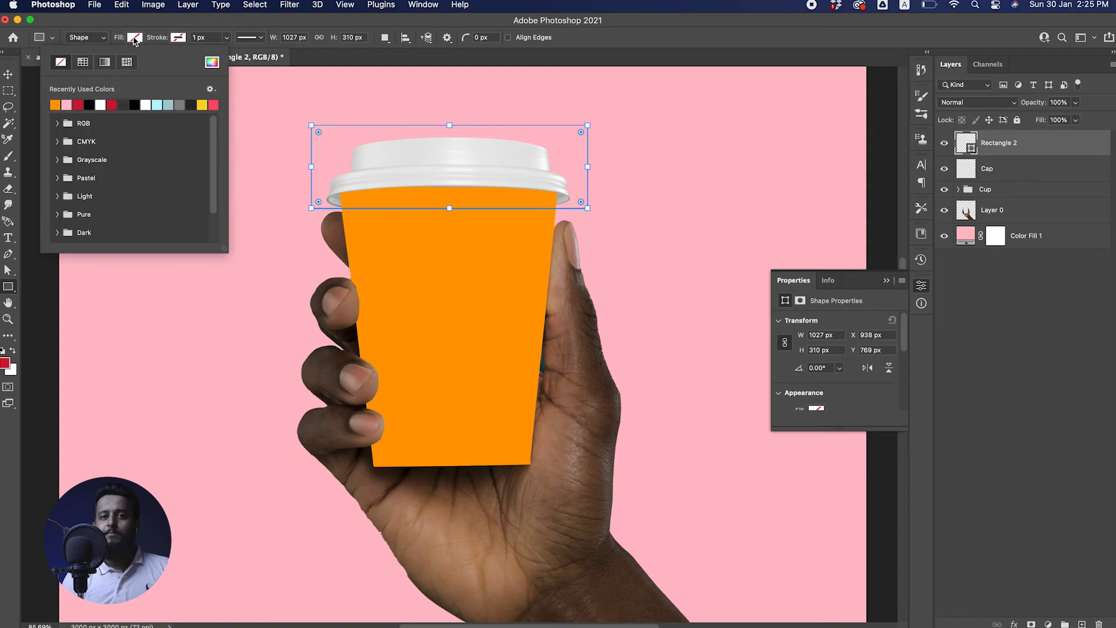
pyautogui.click(80, 106)
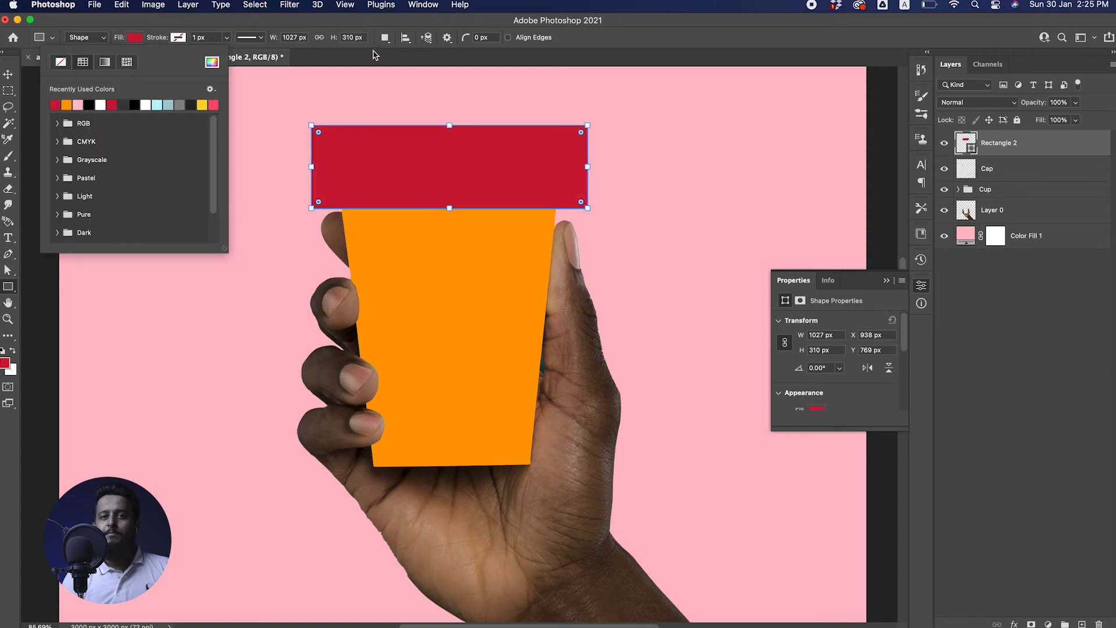
pyautogui.click(668, 44)
# - Convert the red rectangle to a smart object and clip it to the Cap layer
pyautogui.rightClick(1044, 143)
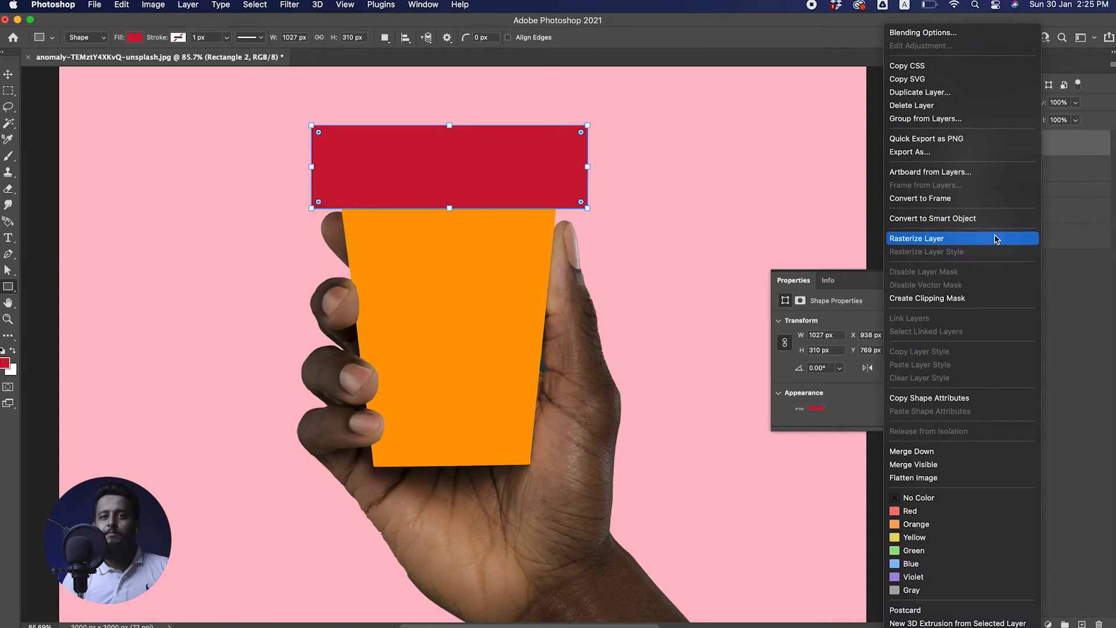
pyautogui.click(956, 218)
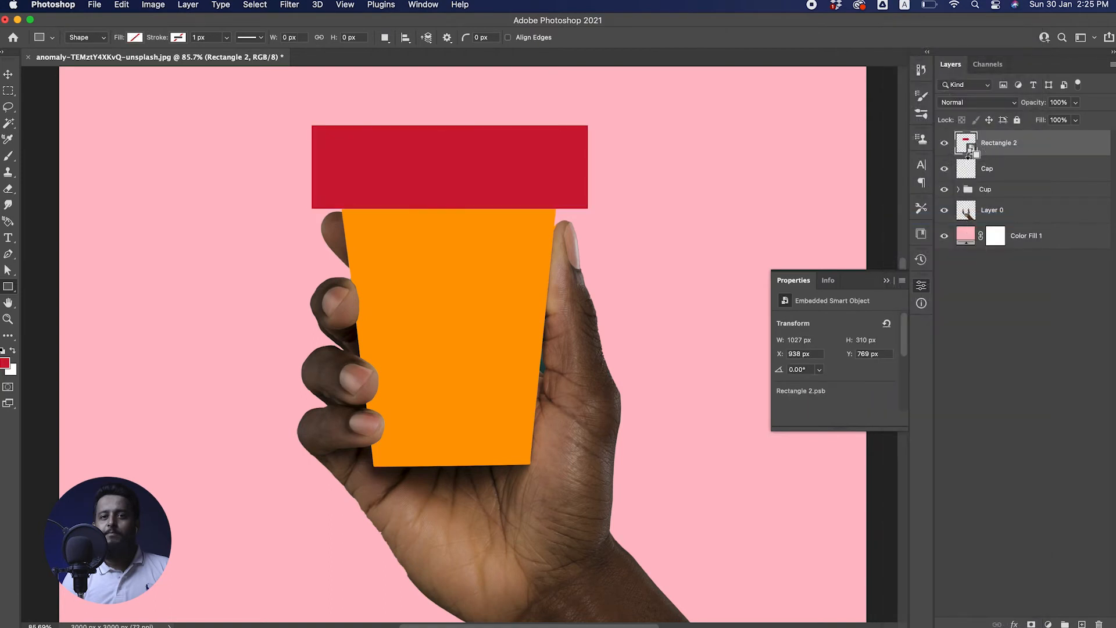
pyautogui.keyDown('alt'); pyautogui.click(969, 155); pyautogui.keyUp('alt')
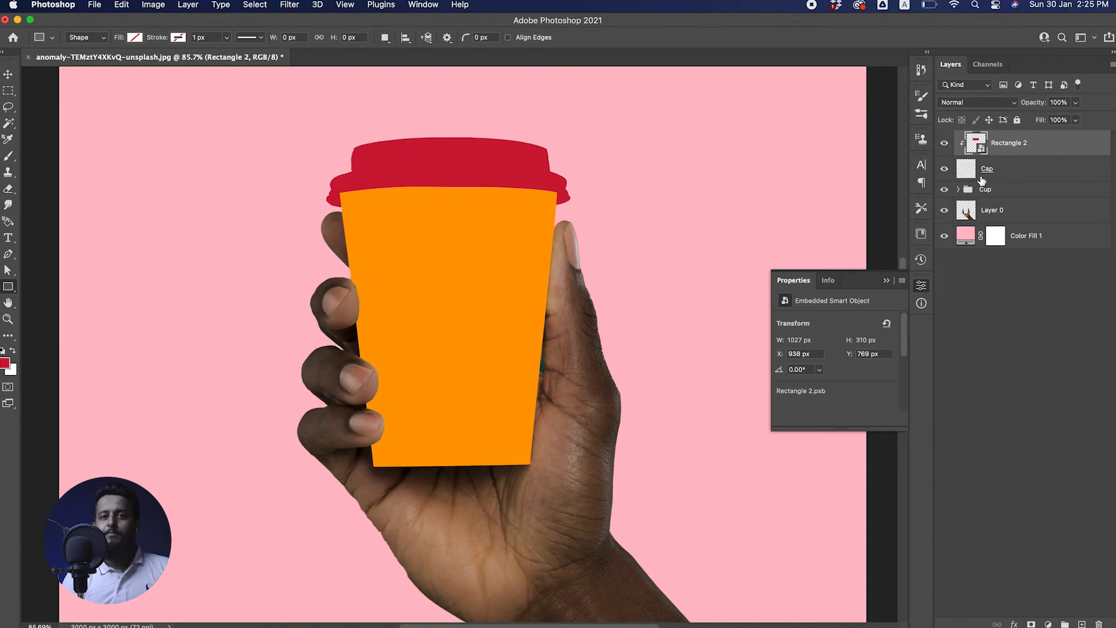
# - Group the red smart object with the Cap layer and name the group Cap
pyautogui.keyDown('shift'); pyautogui.click(1016, 171); pyautogui.keyUp('shift')
pyautogui.press('super+g')
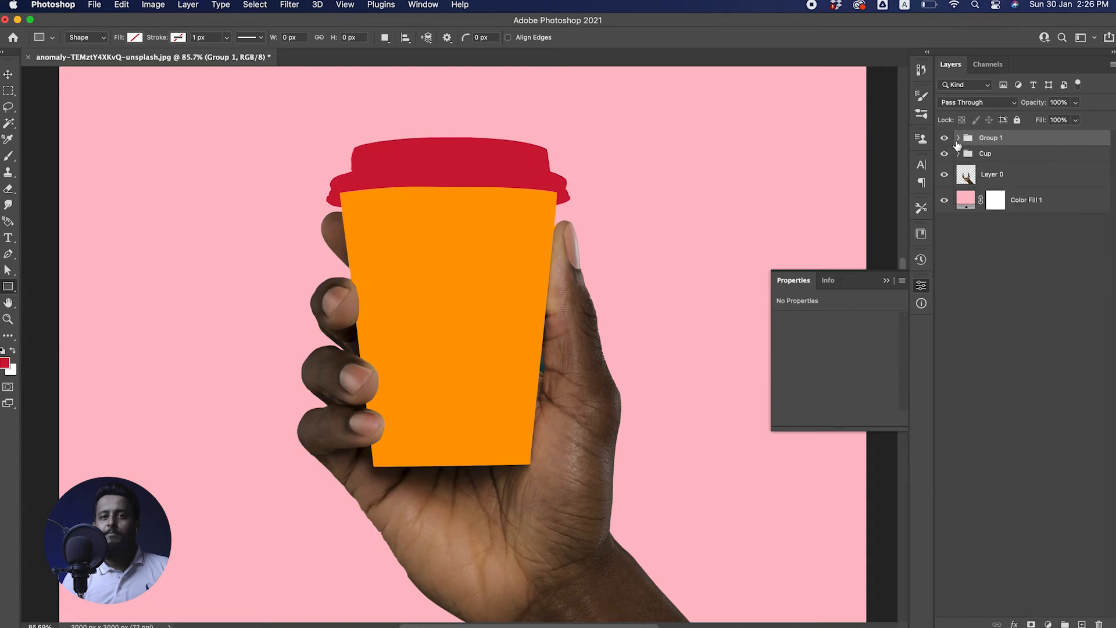
pyautogui.doubleClick(988, 138)
pyautogui.write('Cap')
pyautogui.press('Return')
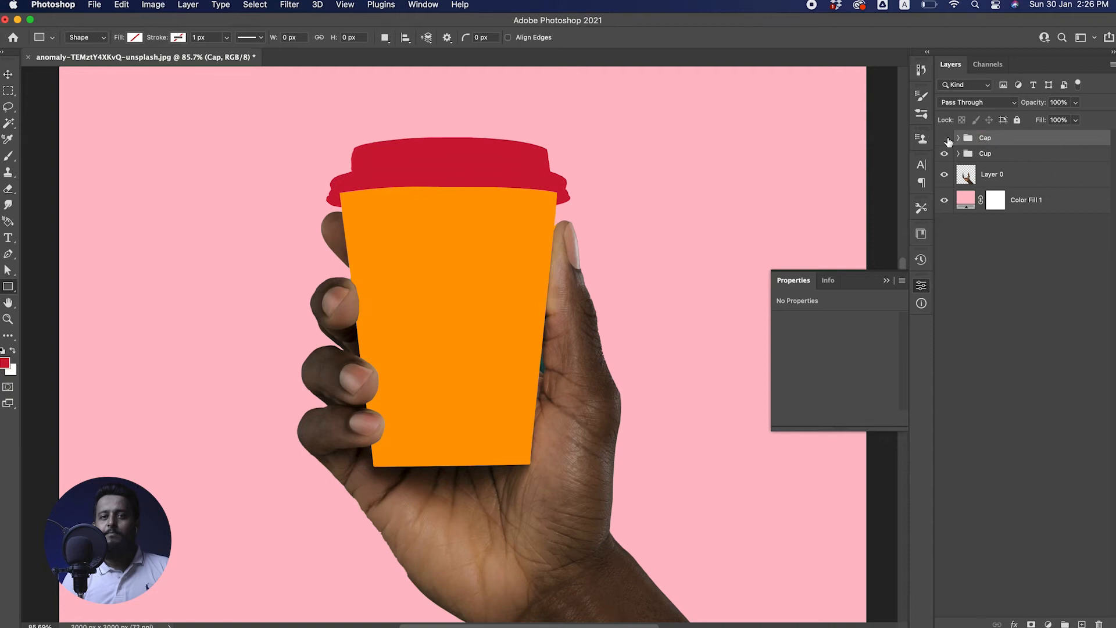
# - Hide the Cap group and open the contents of the Rectangle 1 smart object in the Cup group
pyautogui.click(945, 139)
pyautogui.click(958, 154)
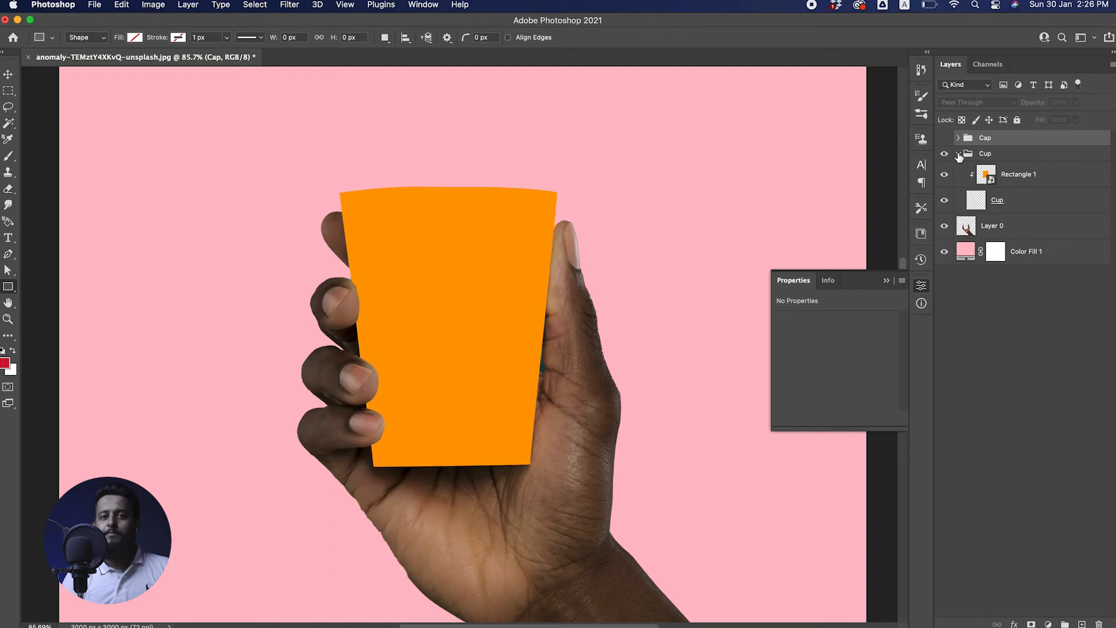
pyautogui.click(1025, 209)
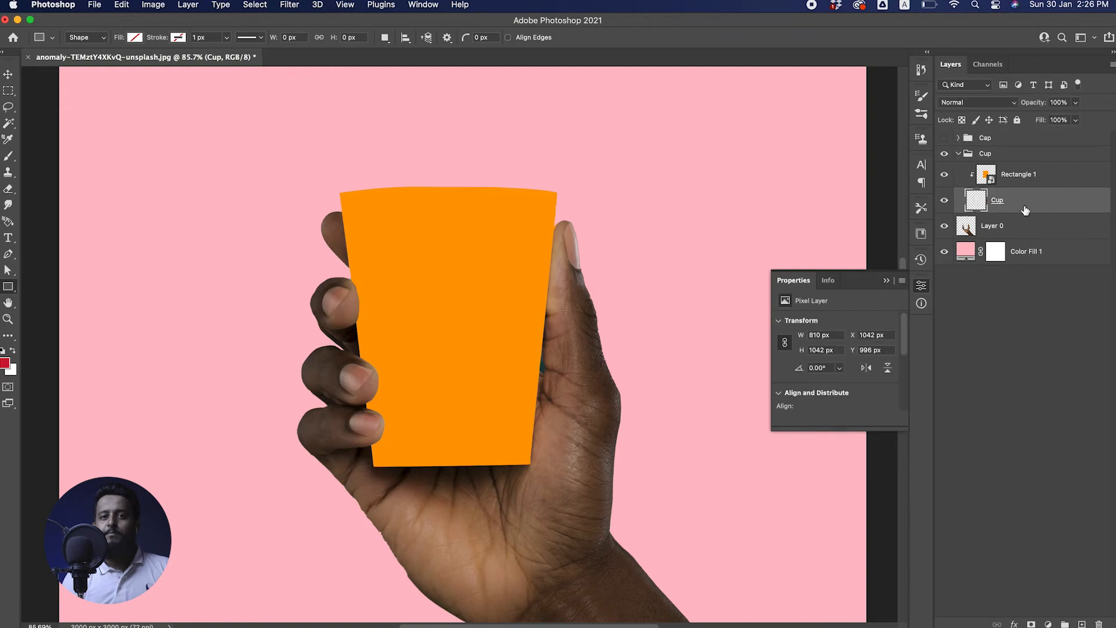
pyautogui.doubleClick(1018, 175)
pyautogui.press('Return')
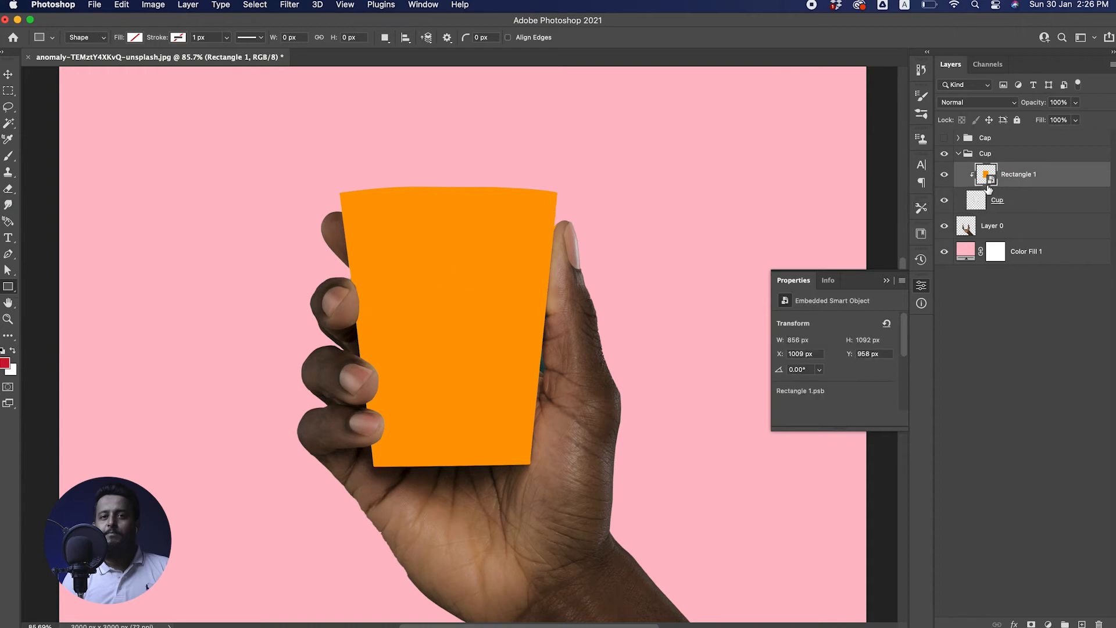
pyautogui.doubleClick(993, 183)
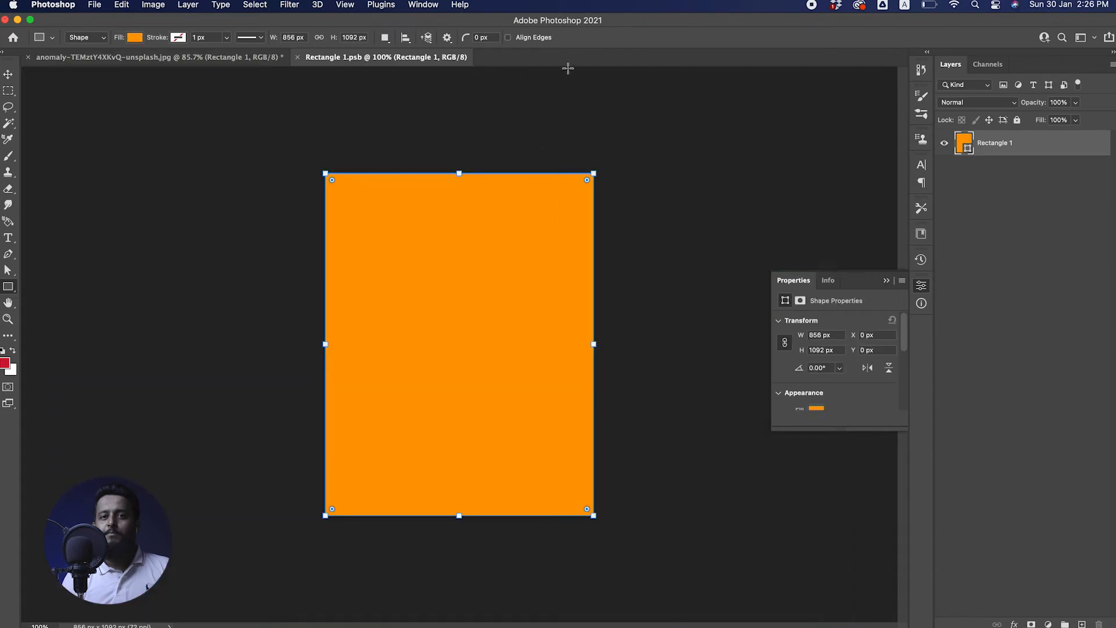
# - Place 3d text Effect copy.png from the paper Cup Mockup folder on the orange artwork and enlarge it to about 704 × 315 px
pyautogui.click(276, 627)
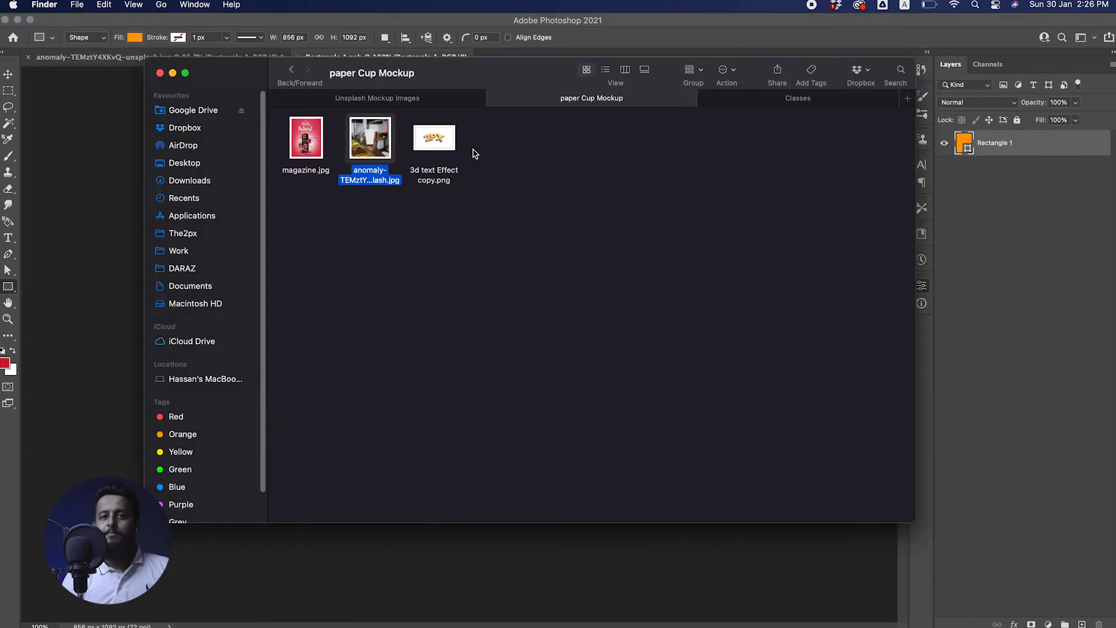
pyautogui.moveTo(453, 163); pyautogui.dragTo(539, 345)
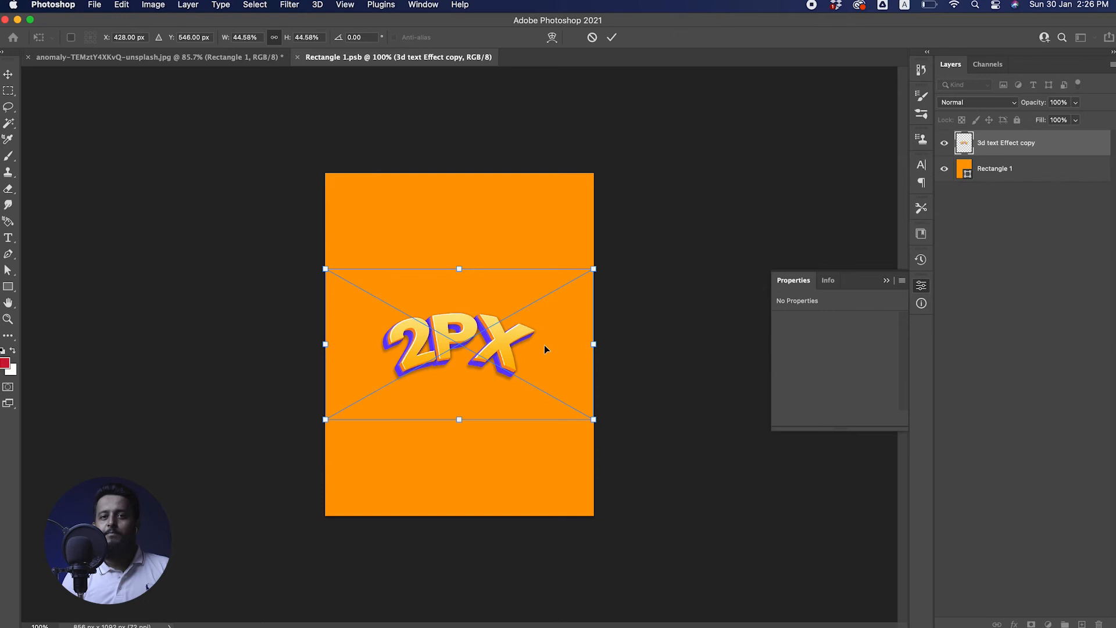
pyautogui.moveTo(599, 426); pyautogui.dragTo(645, 448)
pyautogui.press('Return')
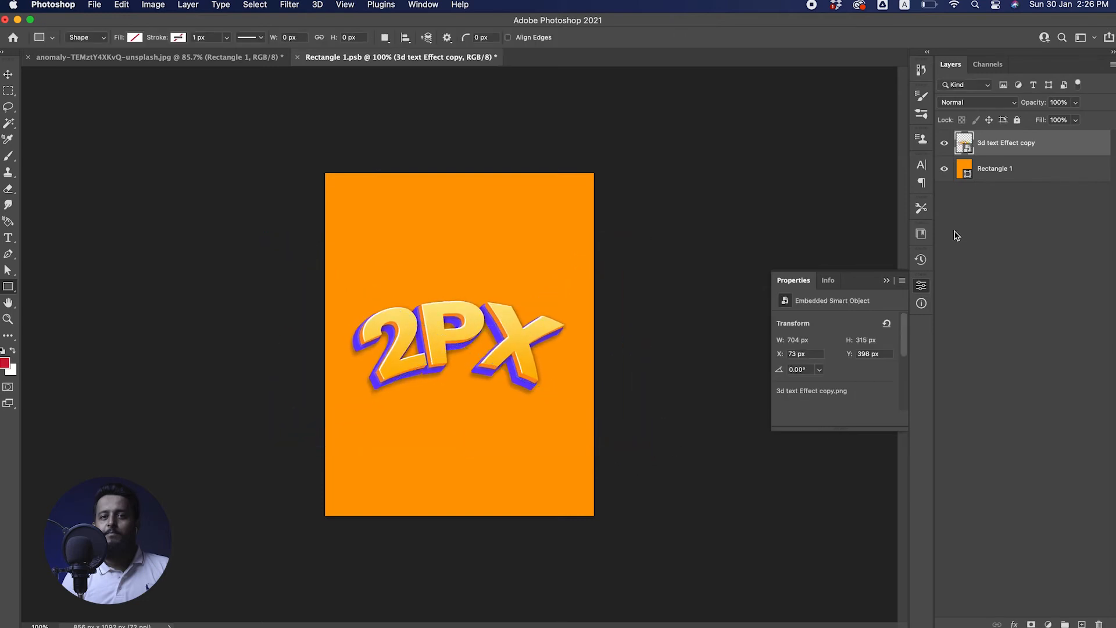
# - Recolour the orange background rectangle with a slightly adjusted purple sampled from the 2PX lettering's 3D edge
pyautogui.doubleClick(964, 168)
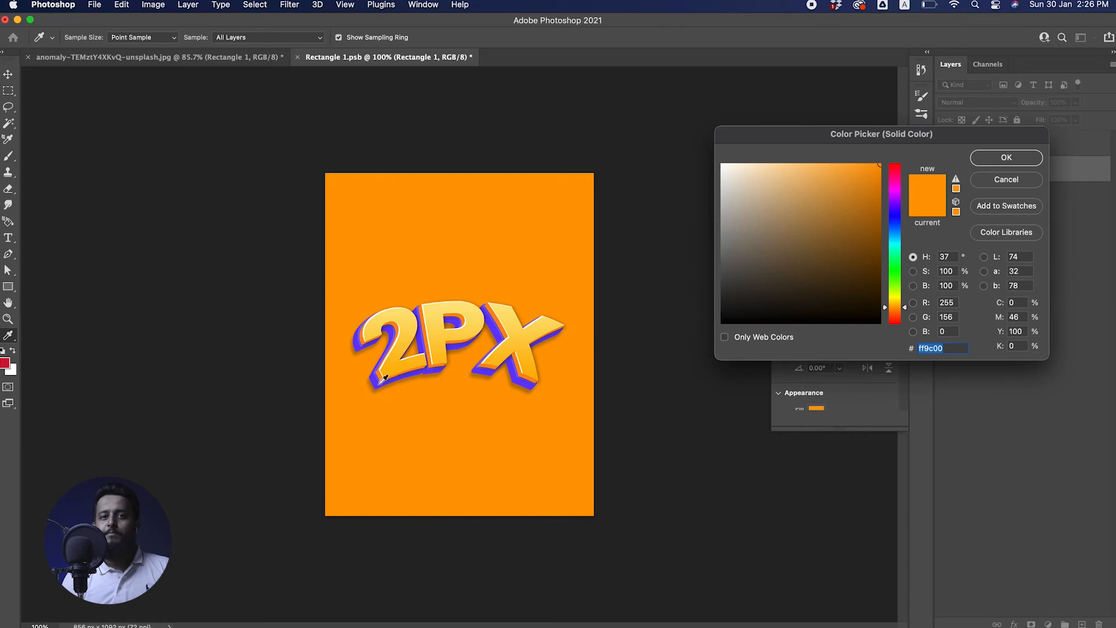
pyautogui.click(385, 378)
pyautogui.moveTo(831, 175)
pyautogui.mouseDown()
pyautogui.moveTo(838, 196)
pyautogui.moveTo(838, 188)
pyautogui.mouseUp()
pyautogui.click(1006, 158)
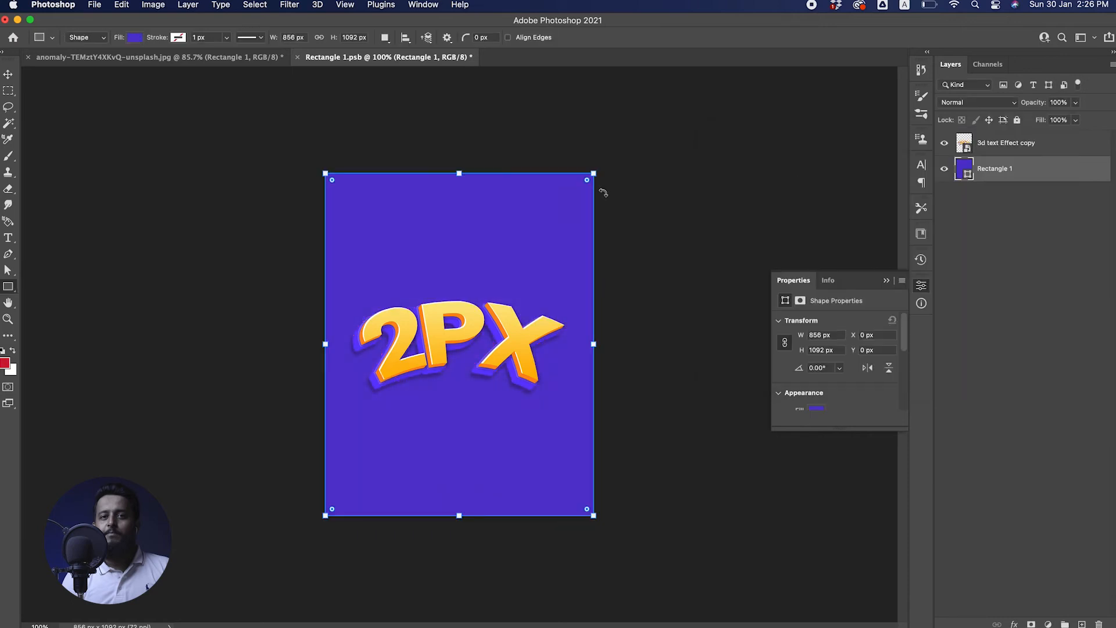
# - Close the smart object document with its changes saved and return to the cup mockup
pyautogui.click(296, 59)
pyautogui.click(523, 238)
pyautogui.press('v')
pyautogui.moveTo(480, 305)
pyautogui.mouseDown()
pyautogui.moveTo(435, 296)
pyautogui.moveTo(458, 317)
pyautogui.moveTo(473, 314)
pyautogui.mouseUp()
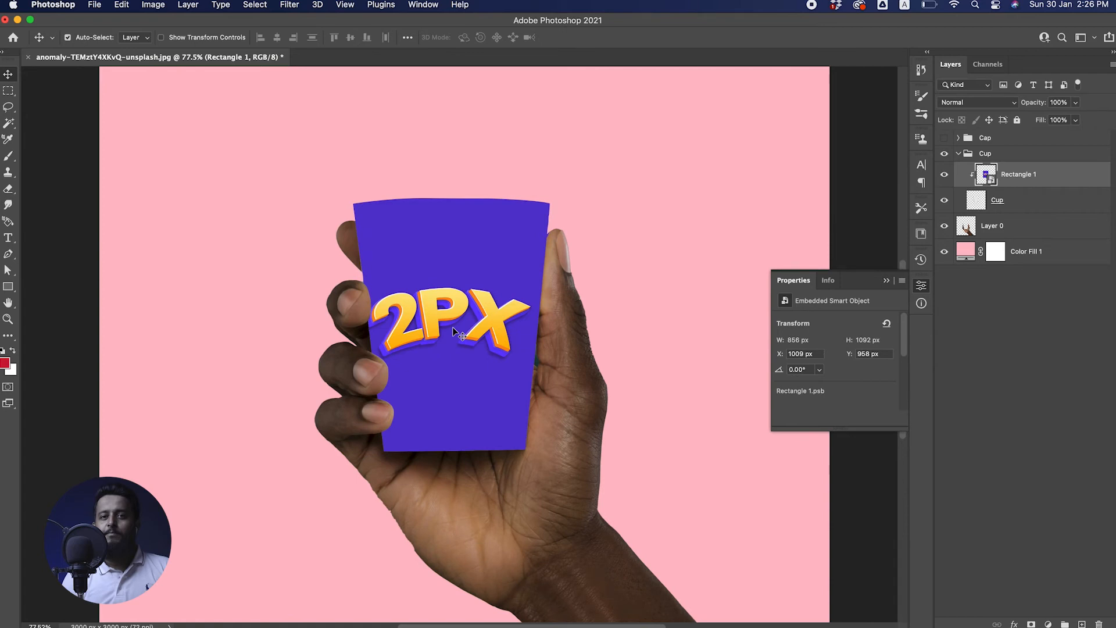
# - Duplicate the Cup layer twice
pyautogui.click(988, 210)
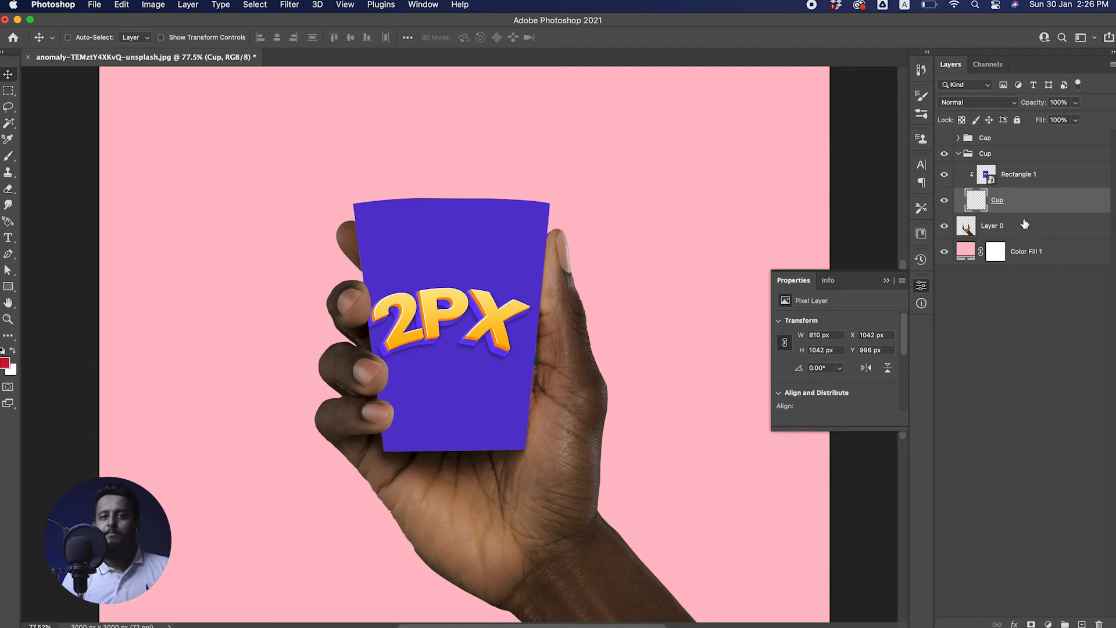
pyautogui.press('cmd+j')
pyautogui.press('super+j')
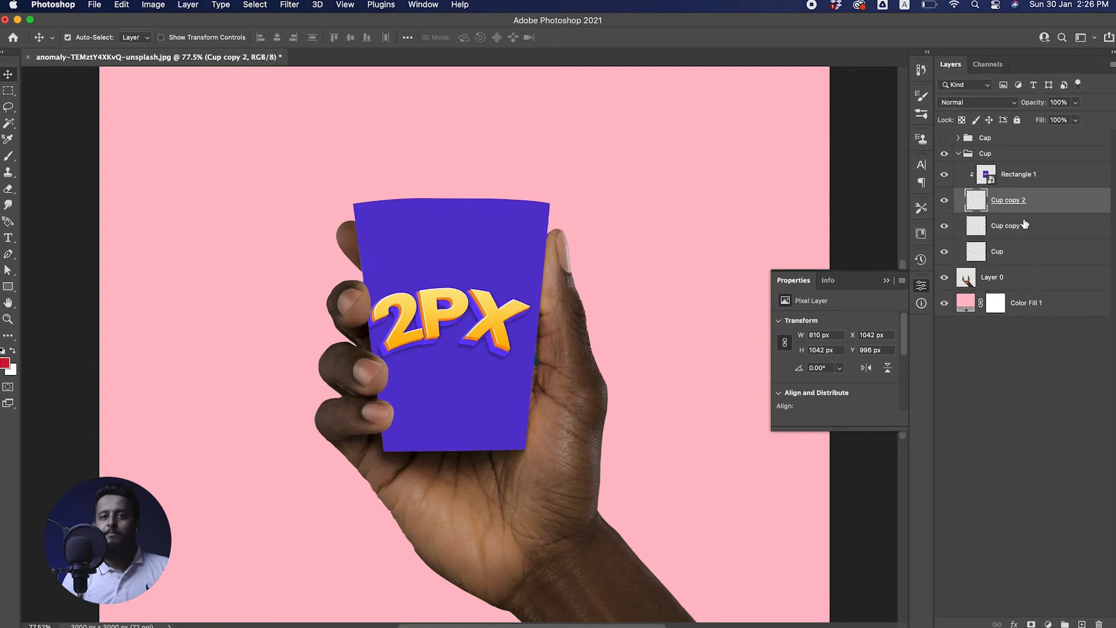
# - Move the Cup and Cup copy layers above the Rectangle 1 smart object, leaving Cup copy 2 as its clipping base
pyautogui.click(1004, 228)
pyautogui.click(1014, 256)
pyautogui.doubleClick(1021, 257)
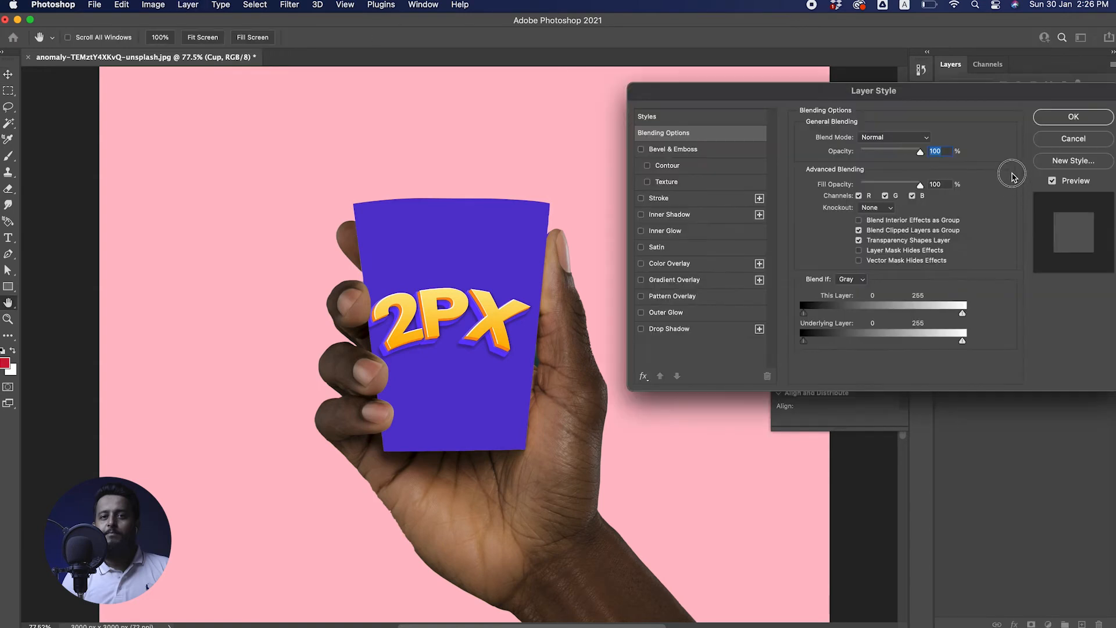
pyautogui.click(1076, 140)
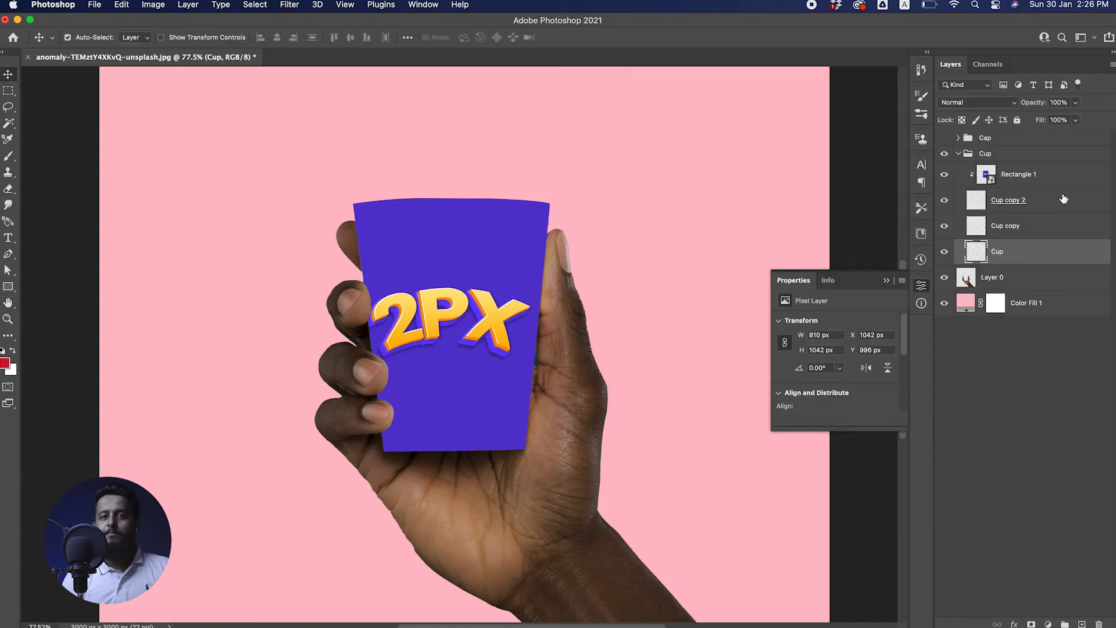
pyautogui.keyDown('shift'); pyautogui.click(1020, 227); pyautogui.keyUp('shift')
pyautogui.moveTo(1020, 227); pyautogui.dragTo(1024, 168)
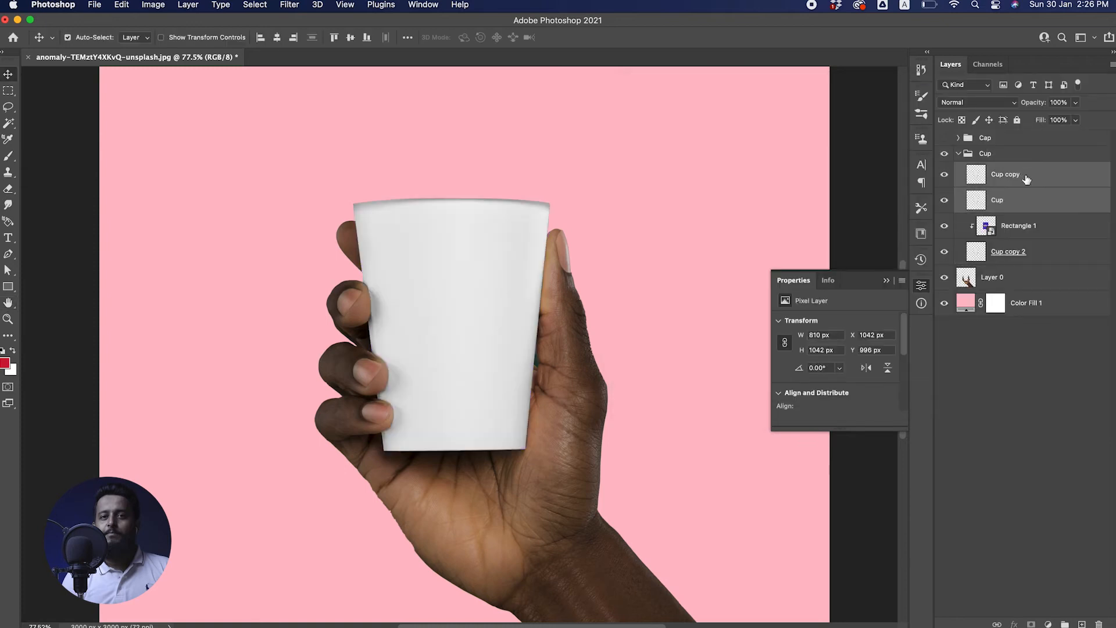
# - Rename the upper Cup layer as Multiply, and hide the Cup copy layer and rename it as Screen
pyautogui.click(1062, 210)
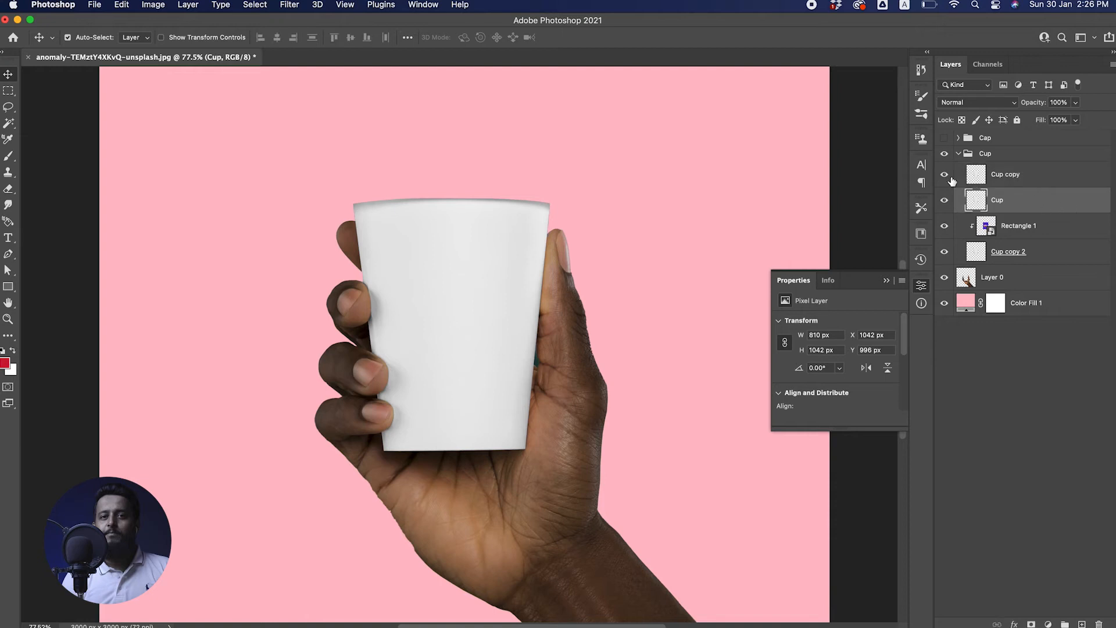
pyautogui.doubleClick(998, 200)
pyautogui.write('Multiply')
pyautogui.press('Return')
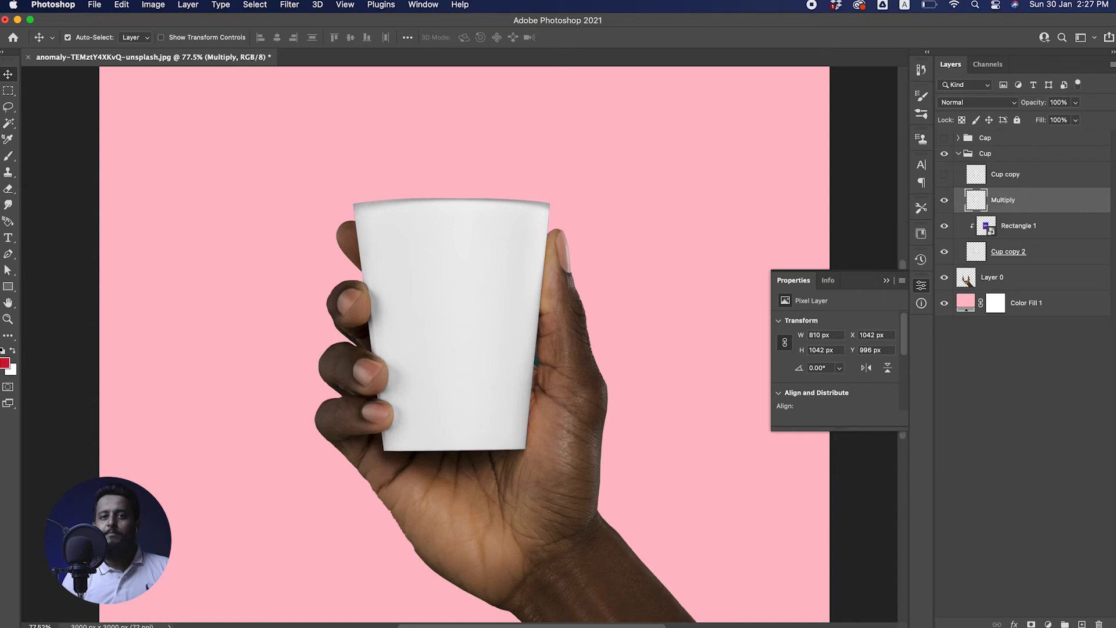
pyautogui.doubleClick(1006, 175)
pyautogui.write('Screen')
pyautogui.press('Return')
# - Set the Multiply layer's blend mode to Multiply and inspect the shading on the cup
pyautogui.click(1003, 203)
pyautogui.click(982, 103)
pyautogui.click(965, 146)
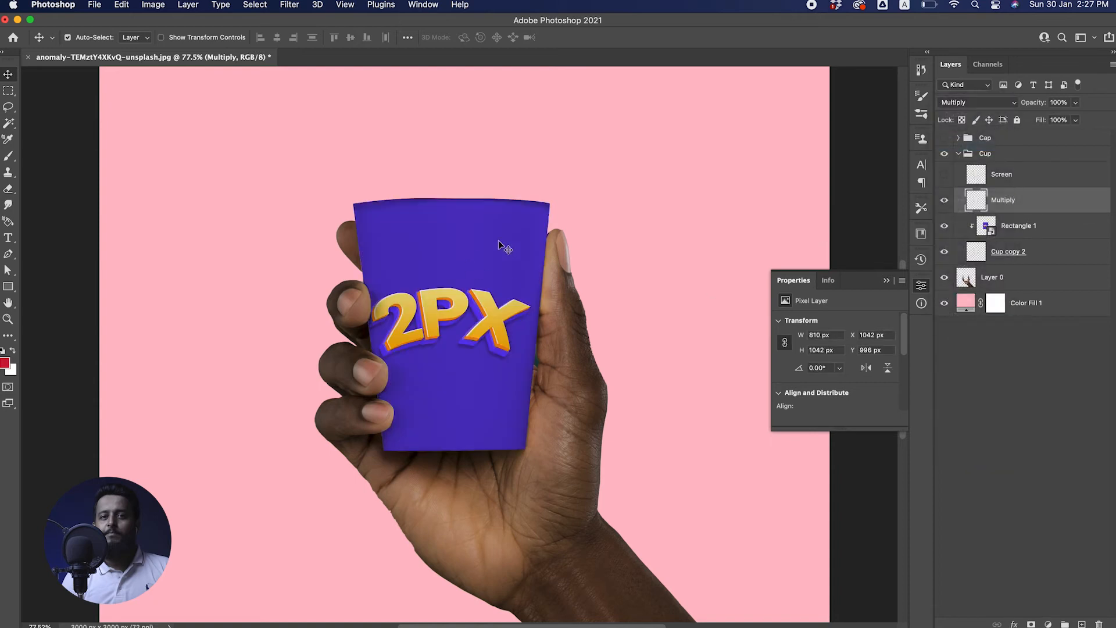
pyautogui.scroll(3, 531, 224)
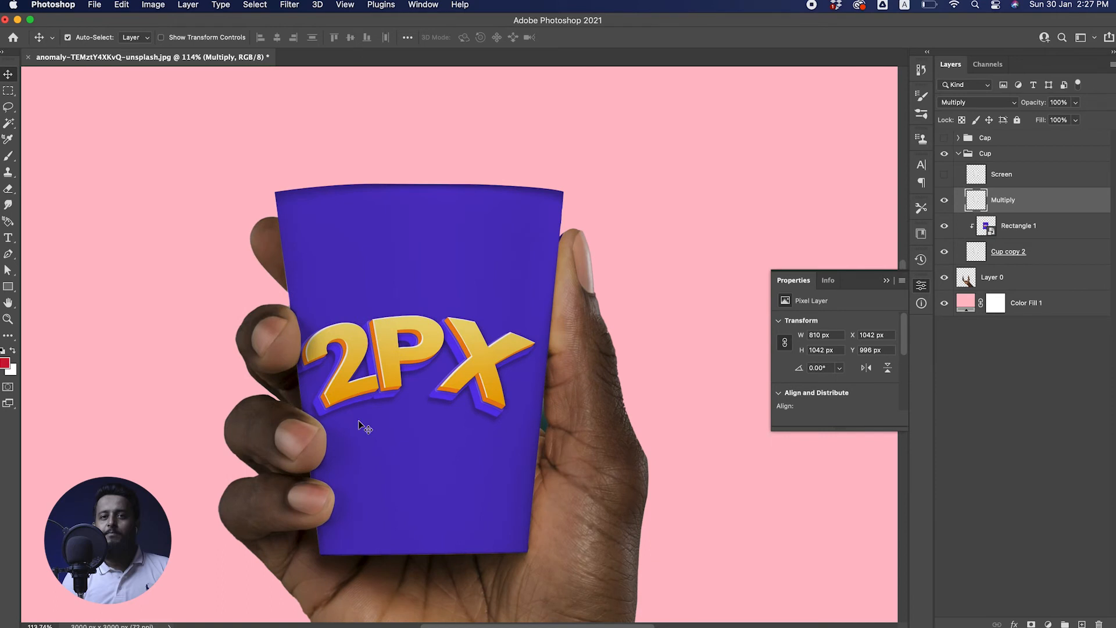
pyautogui.scroll(-3, 471, 347)
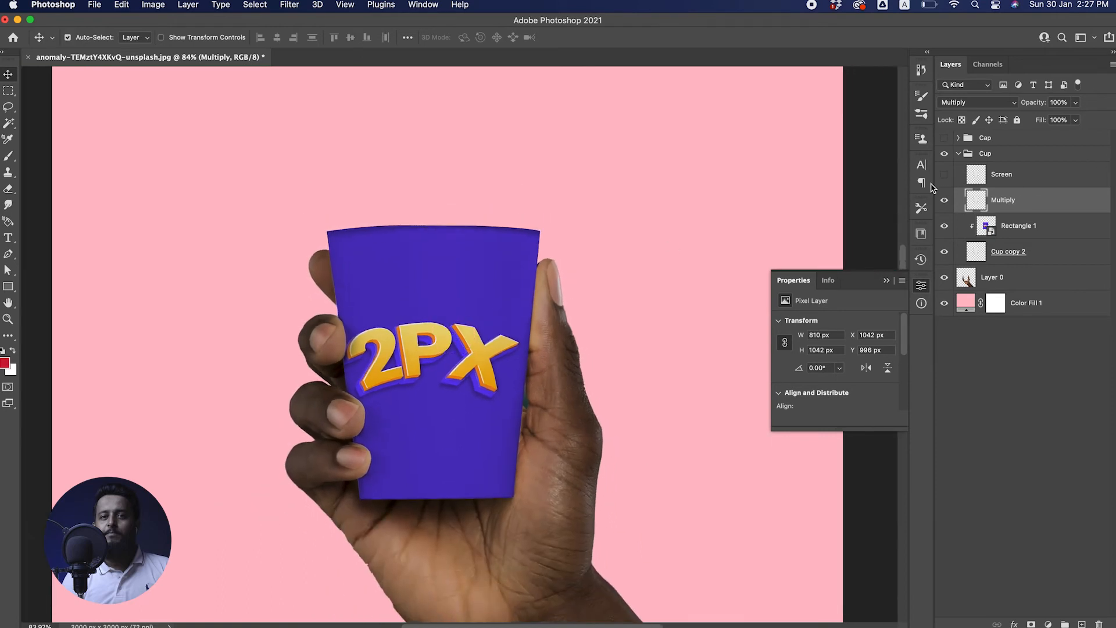
# - Show the Screen layer and use Hue/Saturation to remove its saturation and darken it to near black
pyautogui.click(1011, 175)
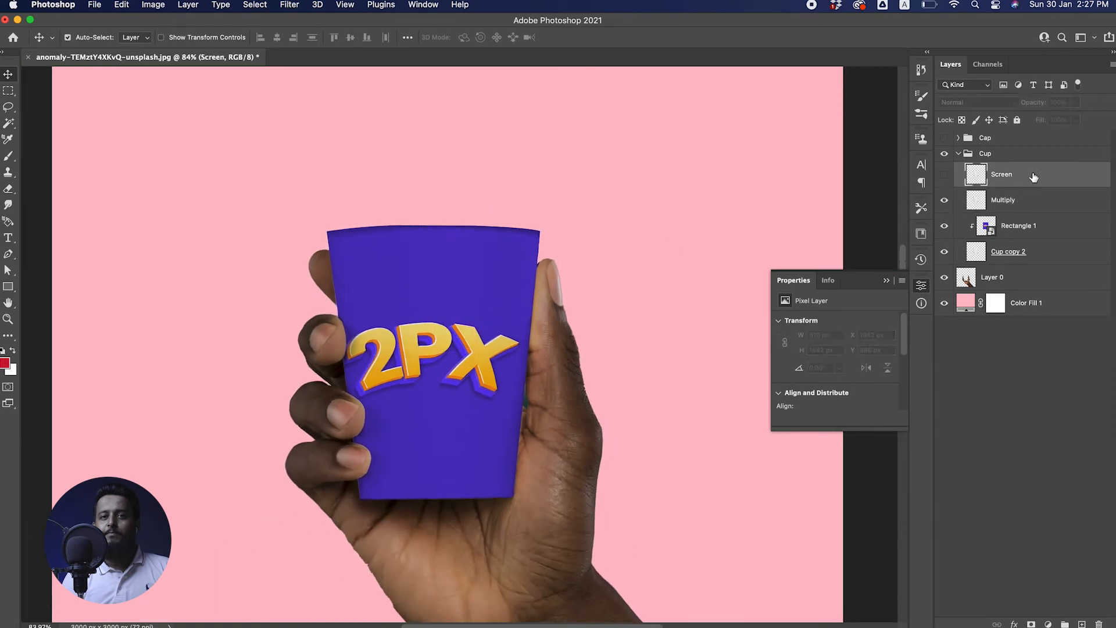
pyautogui.click(945, 175)
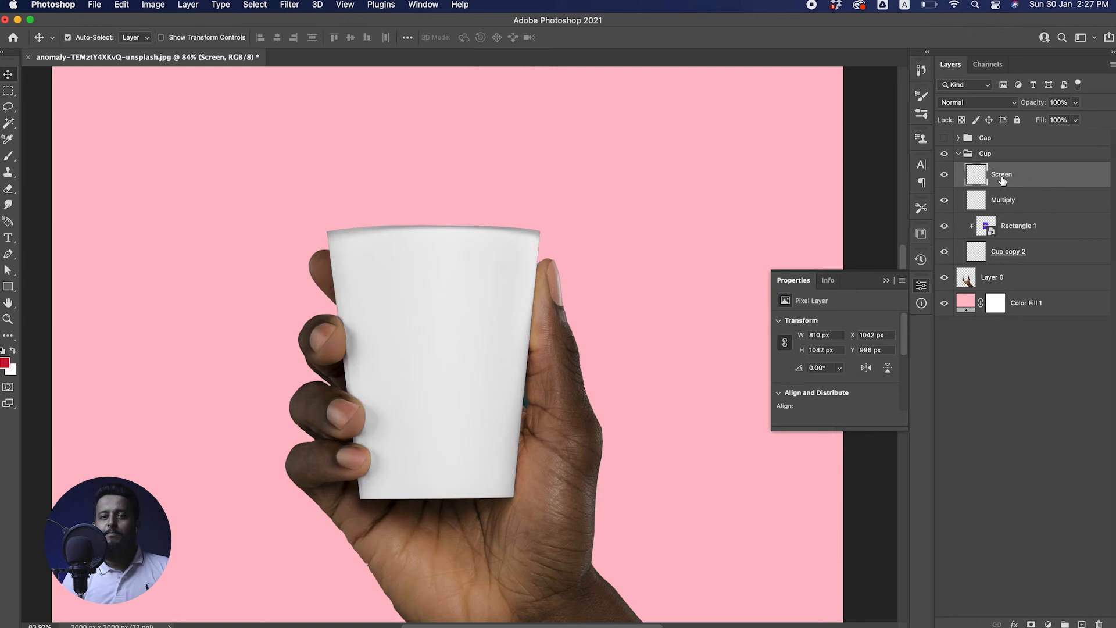
pyautogui.press('super+u')
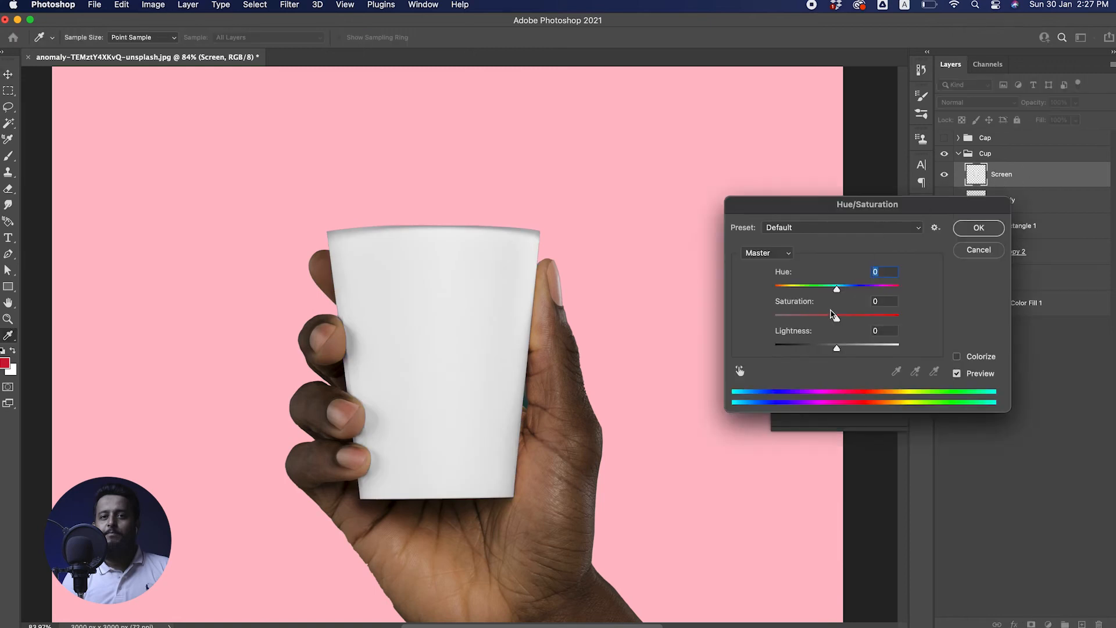
pyautogui.moveTo(823, 319); pyautogui.dragTo(773, 318)
pyautogui.moveTo(836, 348); pyautogui.dragTo(790, 355)
# - Set the Screen layer's blend mode to Screen and raise its shadow input level with Levels to deepen the dark tones
pyautogui.click(976, 102)
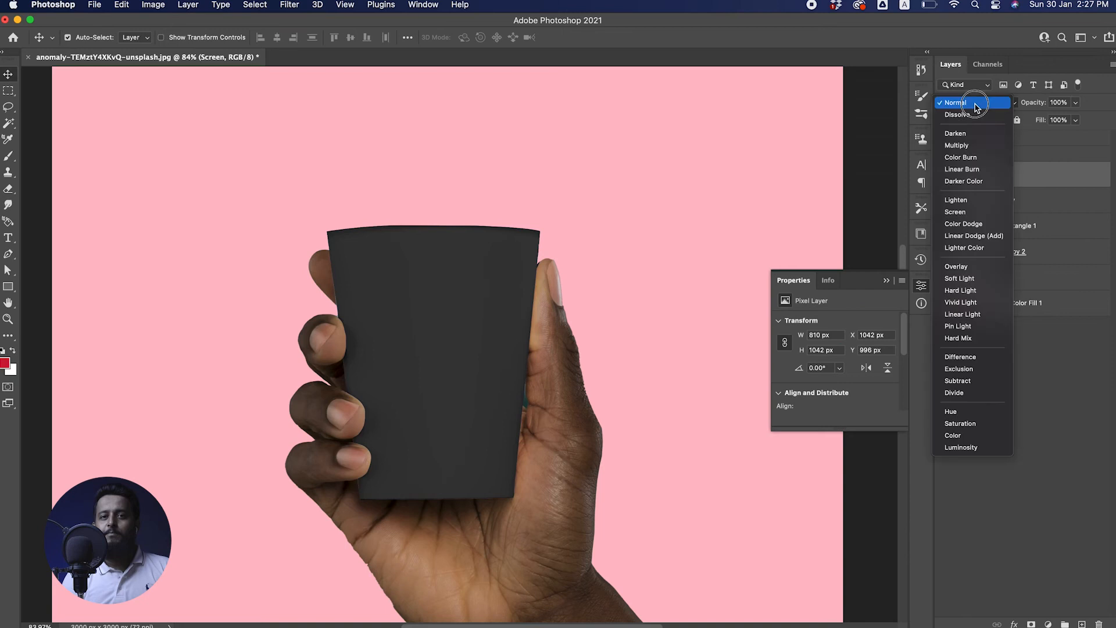
pyautogui.click(964, 211)
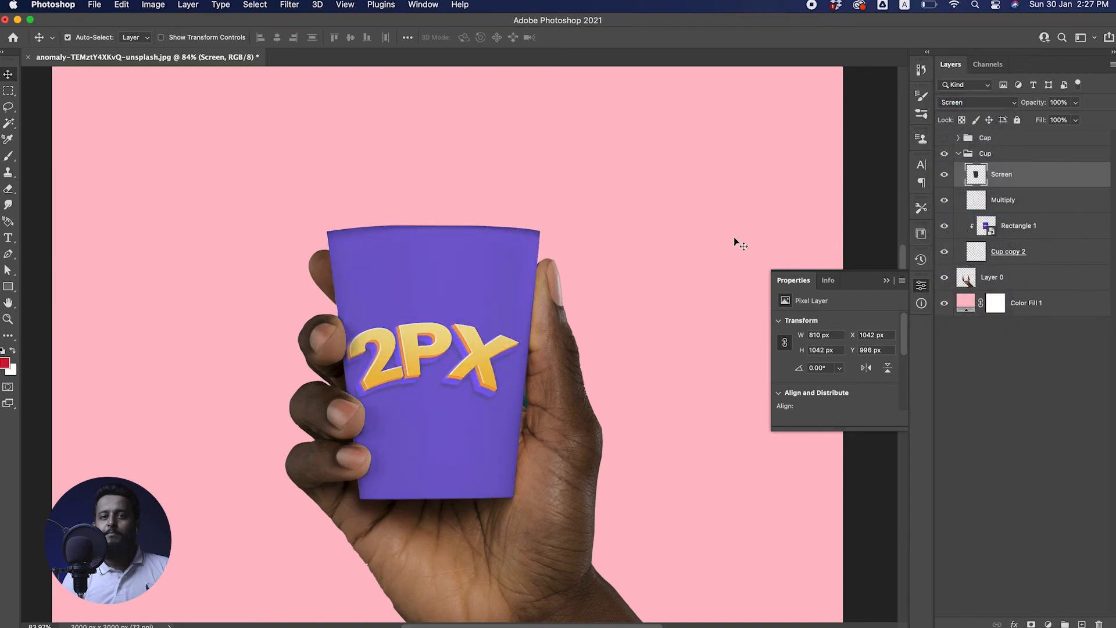
pyautogui.press('super+l')
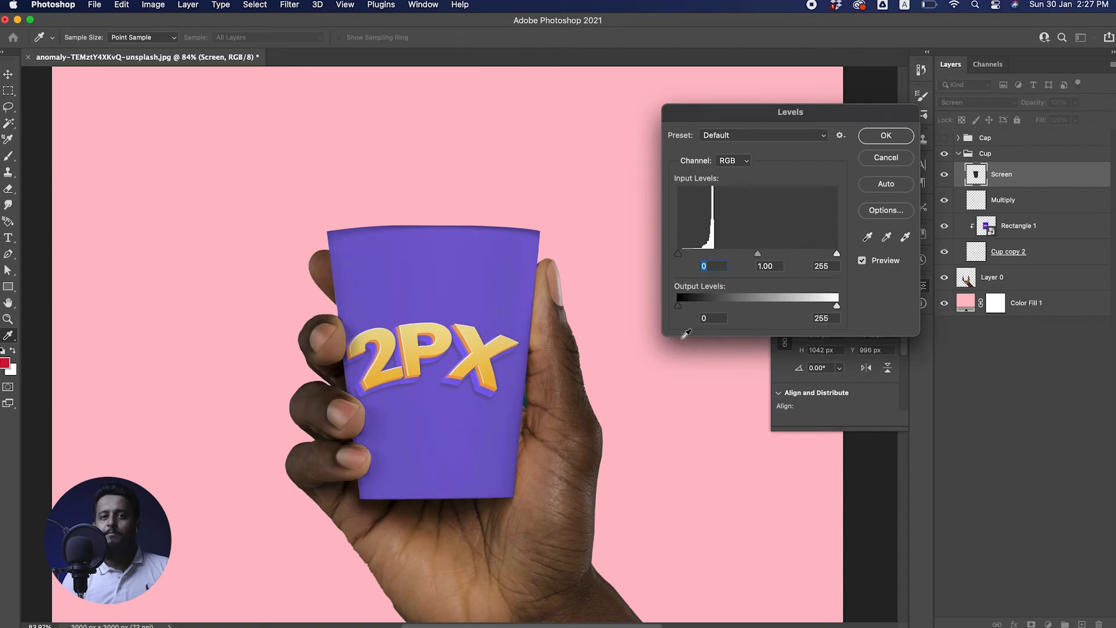
pyautogui.moveTo(678, 253); pyautogui.dragTo(719, 262)
pyautogui.click(881, 138)
pyautogui.moveTo(505, 256); pyautogui.dragTo(451, 264)
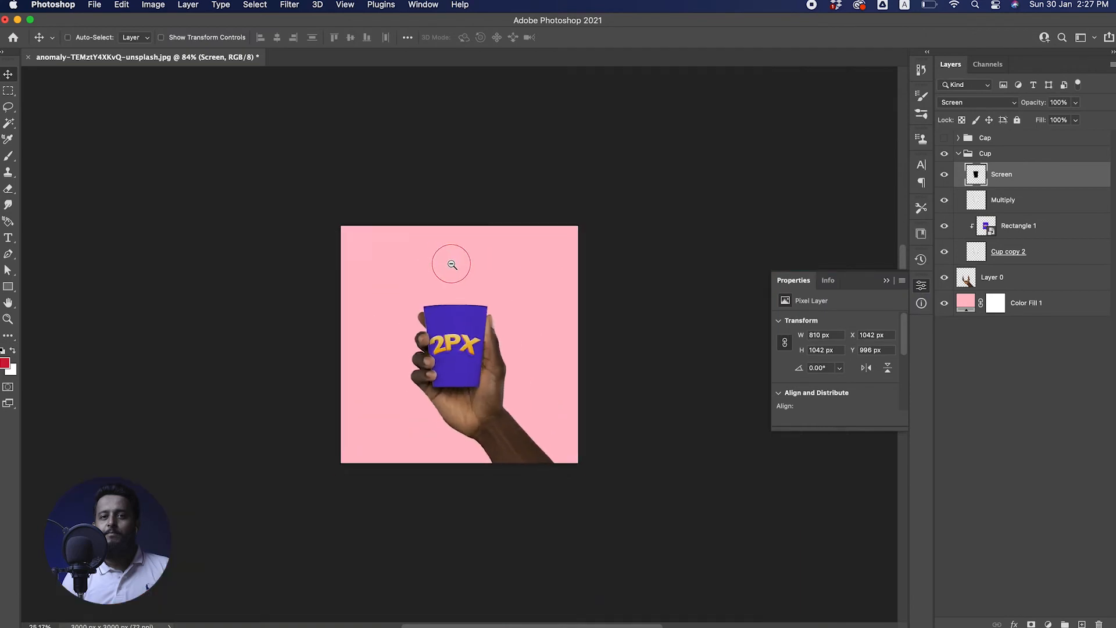
# - Show the Cap group and duplicate its Cap layer twice
pyautogui.press('super+0')
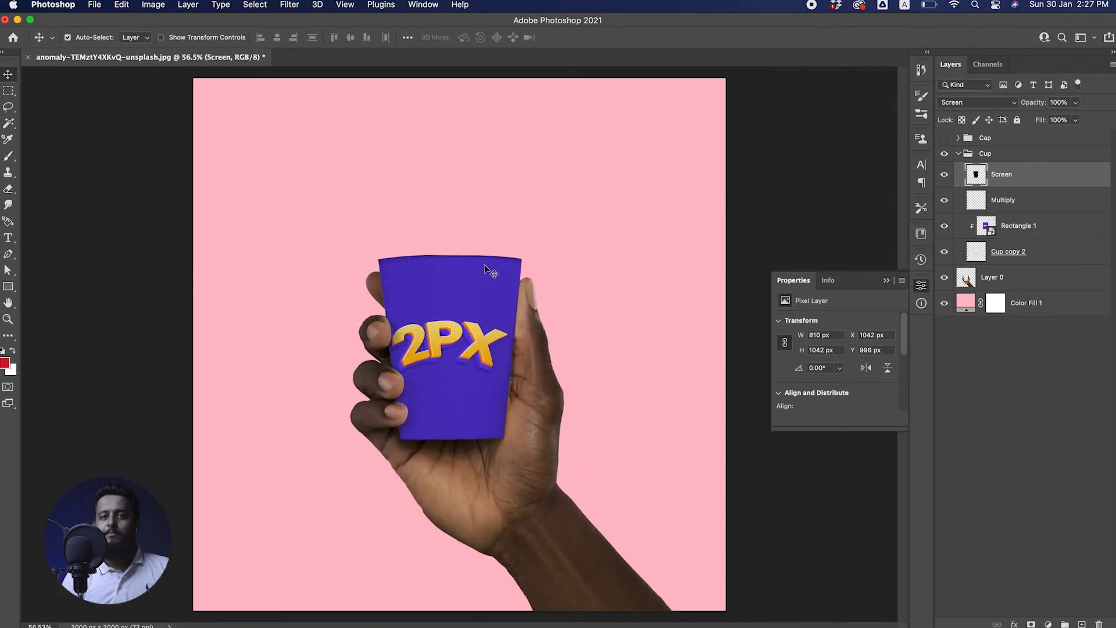
pyautogui.click(958, 154)
pyautogui.click(944, 139)
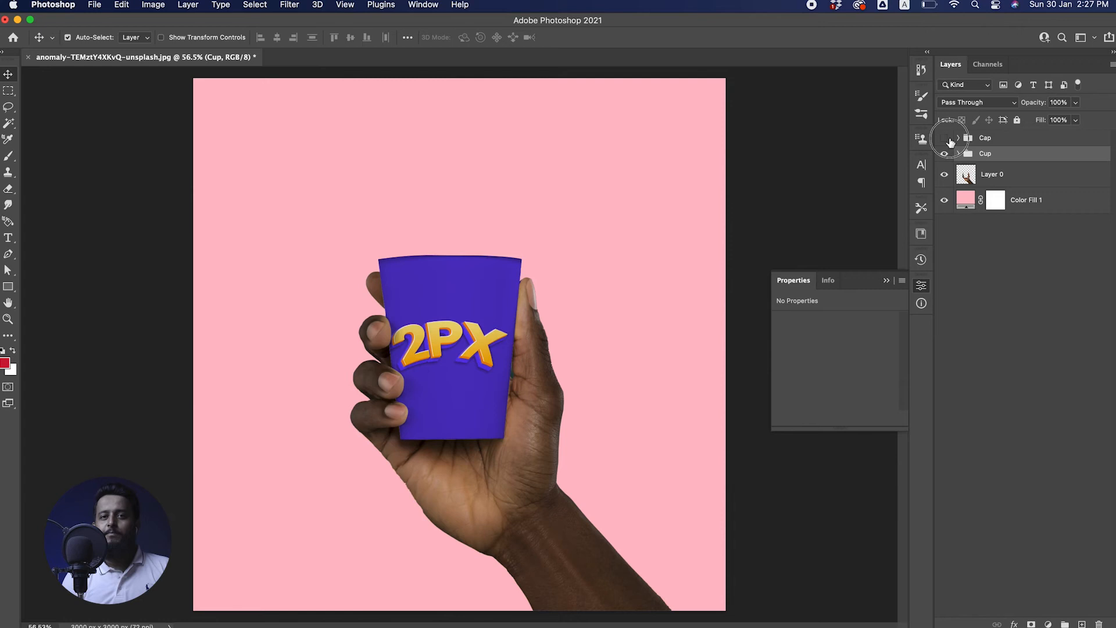
pyautogui.click(959, 138)
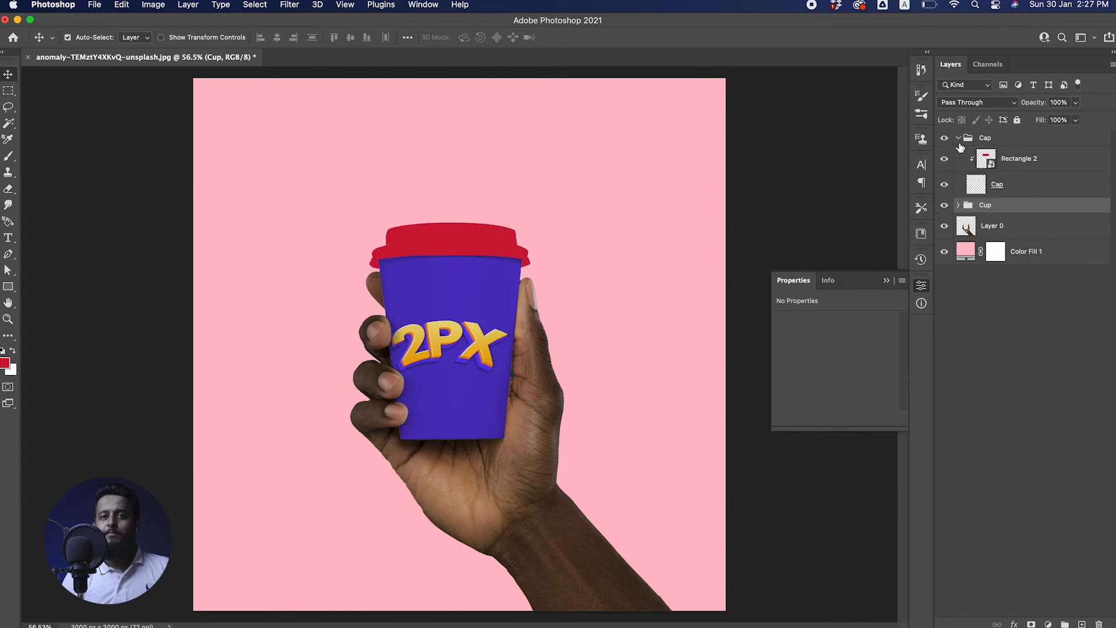
pyautogui.click(1007, 191)
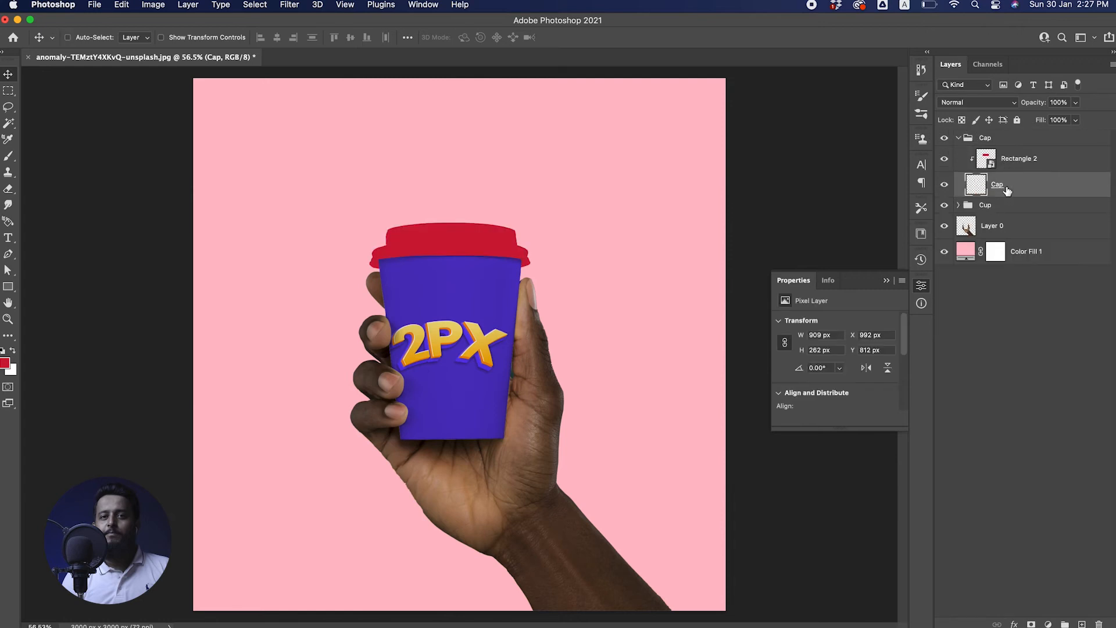
pyautogui.press('super+j')
pyautogui.press('super+j')
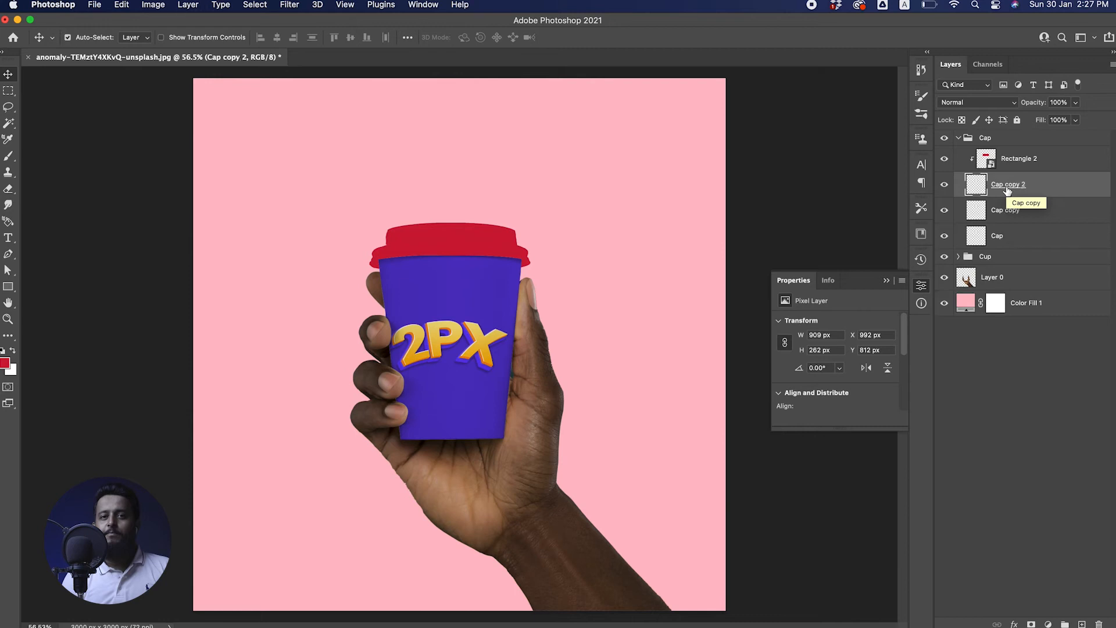
# - Move the Cap copy and Cap layers above Rectangle 2, to the top of the Cap group
pyautogui.click(996, 214)
pyautogui.keyDown('shift'); pyautogui.click(1011, 239); pyautogui.keyUp('shift')
pyautogui.moveTo(1014, 213); pyautogui.dragTo(986, 142)
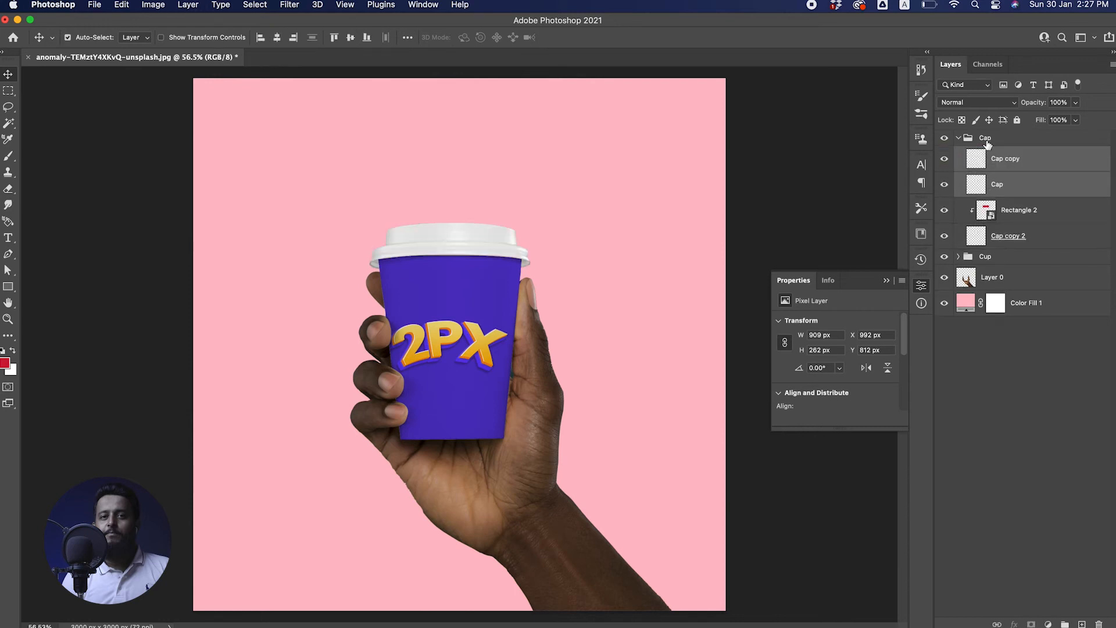
# - Hide the Cap copy layer and set the Cap layer's blend mode to Multiply
pyautogui.click(1034, 157)
pyautogui.click(943, 159)
pyautogui.click(1012, 194)
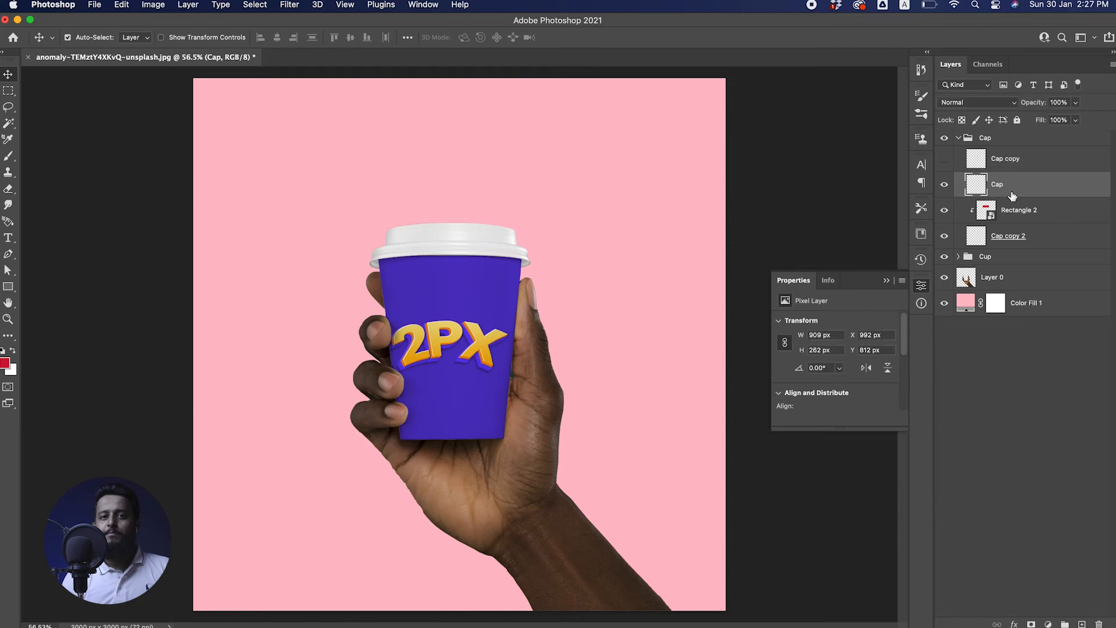
pyautogui.click(981, 105)
pyautogui.click(988, 143)
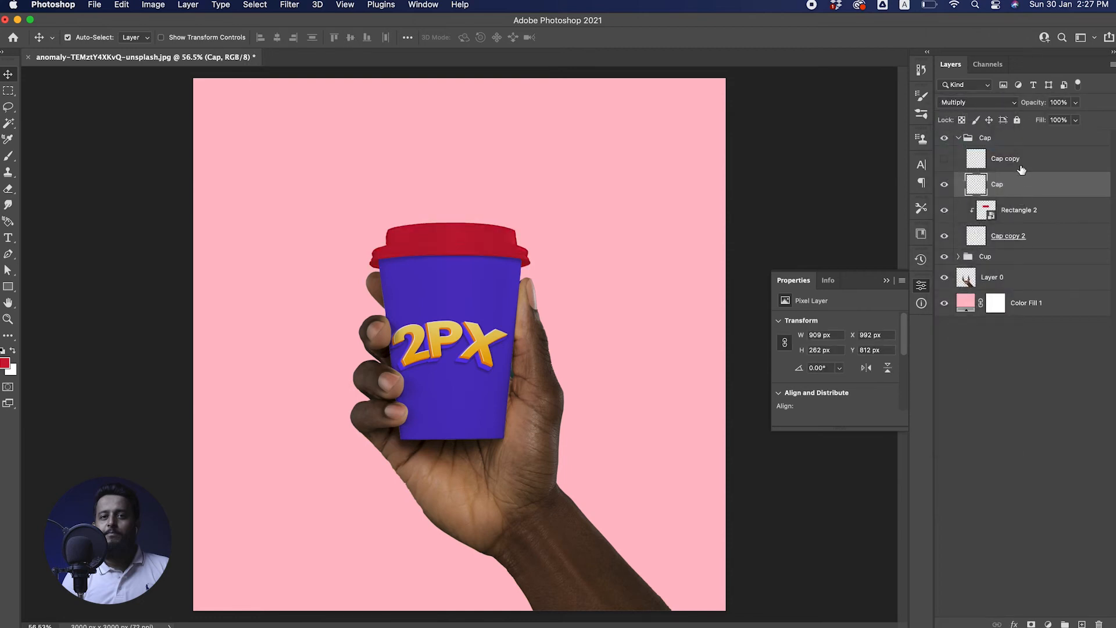
# - Show the Cap copy layer and use Hue/Saturation to set its saturation to -100 and darken it to dark grey
pyautogui.click(1020, 165)
pyautogui.click(945, 161)
pyautogui.press('super+u')
pyautogui.moveTo(795, 319); pyautogui.dragTo(680, 316)
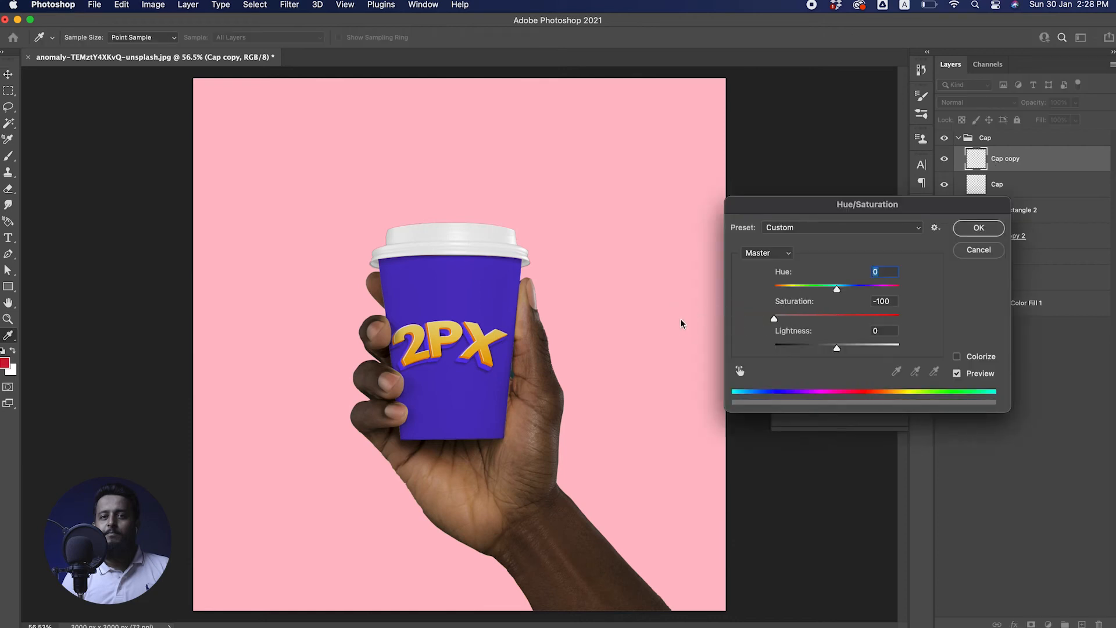
pyautogui.moveTo(806, 348); pyautogui.dragTo(794, 351)
pyautogui.click(979, 227)
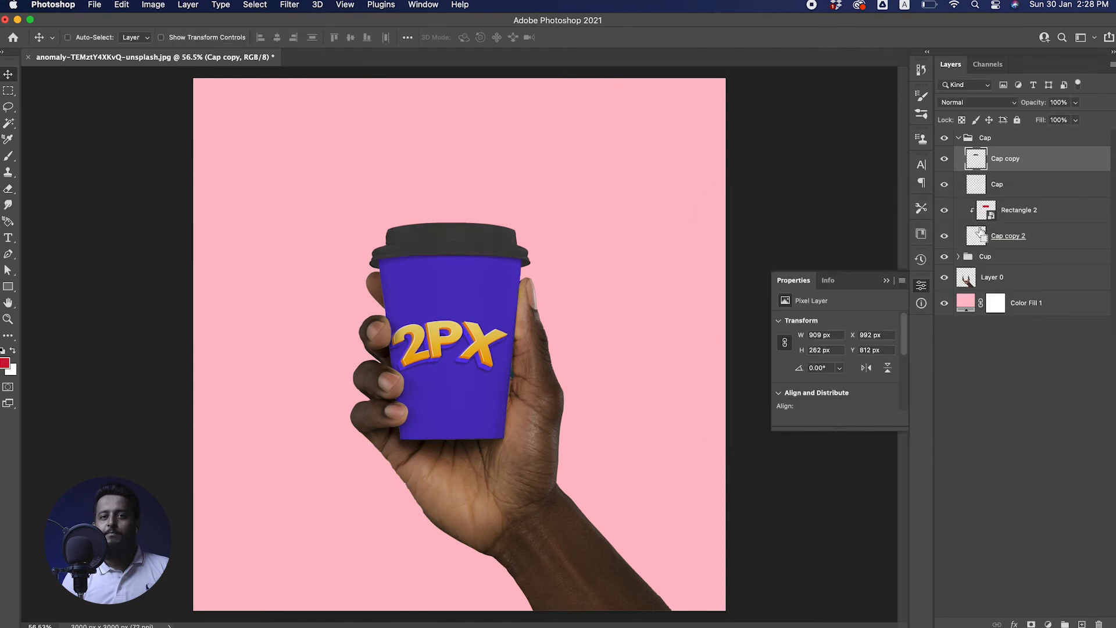
# - Deepen the Cap copy layer's dark tones with Levels and set its blend mode to Screen
pyautogui.press('super+l')
pyautogui.moveTo(683, 258); pyautogui.dragTo(694, 258)
pyautogui.moveTo(766, 256)
pyautogui.mouseDown()
pyautogui.moveTo(785, 257)
pyautogui.moveTo(763, 256)
pyautogui.mouseUp()
pyautogui.moveTo(837, 256); pyautogui.dragTo(794, 256)
pyautogui.moveTo(694, 254); pyautogui.dragTo(703, 254)
pyautogui.click(885, 135)
pyautogui.click(980, 103)
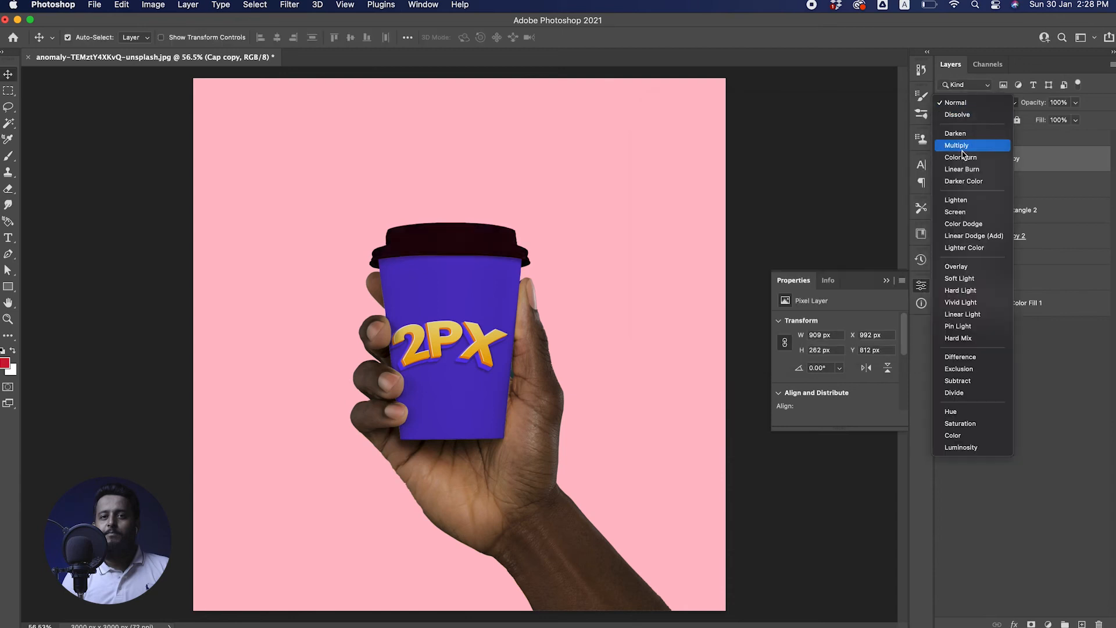
pyautogui.click(962, 213)
# - Rename the Cap copy layer as Screen and the Cap layer below it as Multiplu
pyautogui.doubleClick(999, 158)
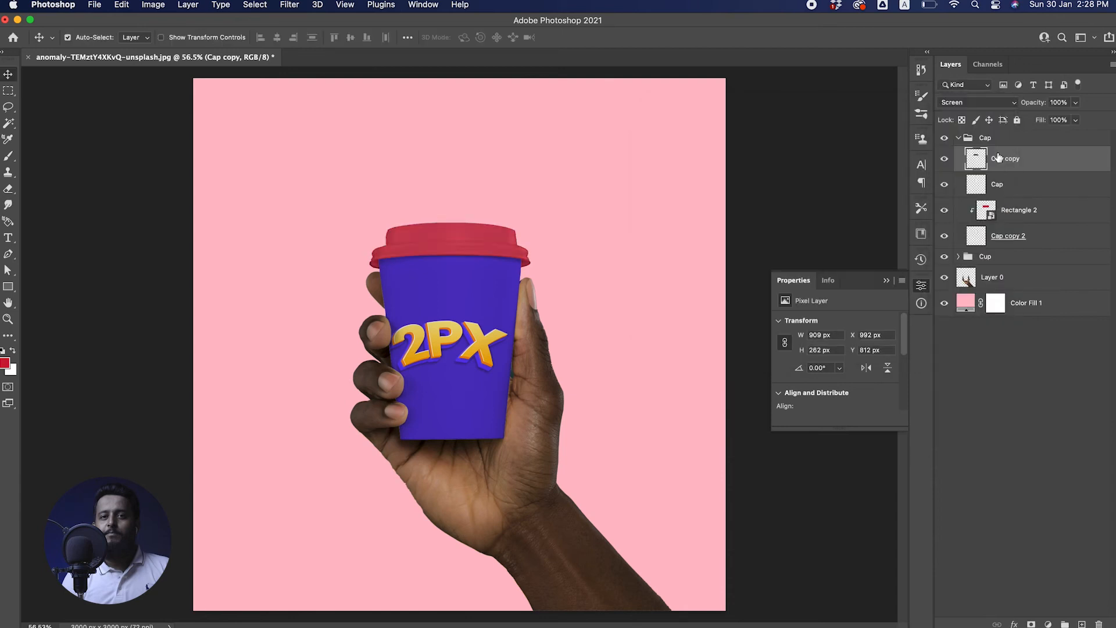
pyautogui.write('Screen')
pyautogui.press('Return')
pyautogui.doubleClick(996, 185)
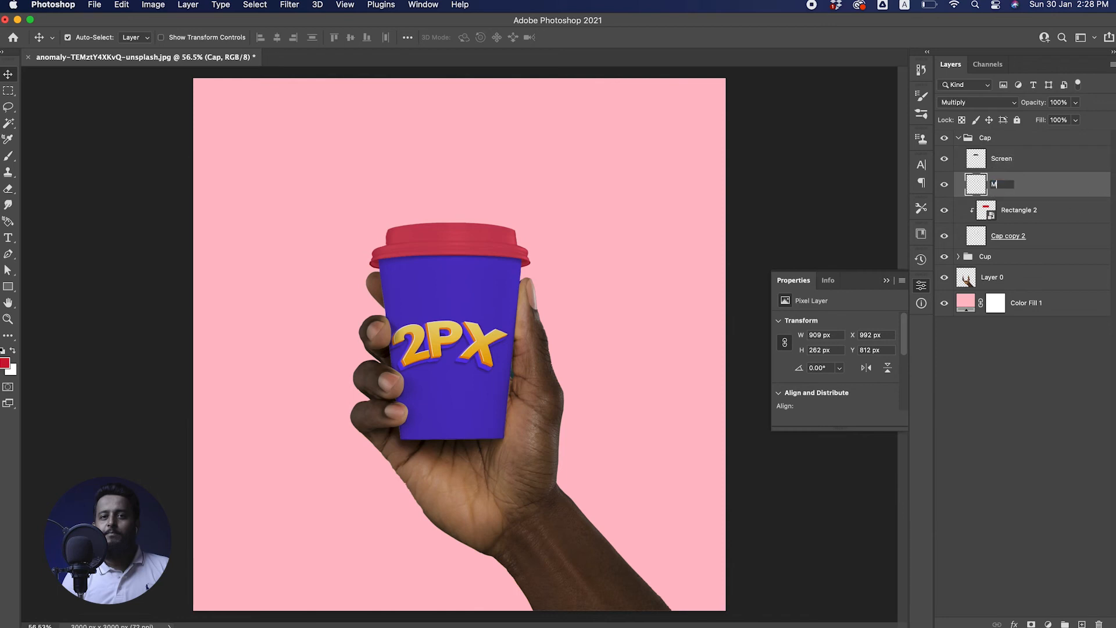
pyautogui.press('Return')
# - Recolour the rectangle inside the lid's Rectangle 2 smart object to orange #f5a51a, then save and close it
pyautogui.doubleClick(986, 210)
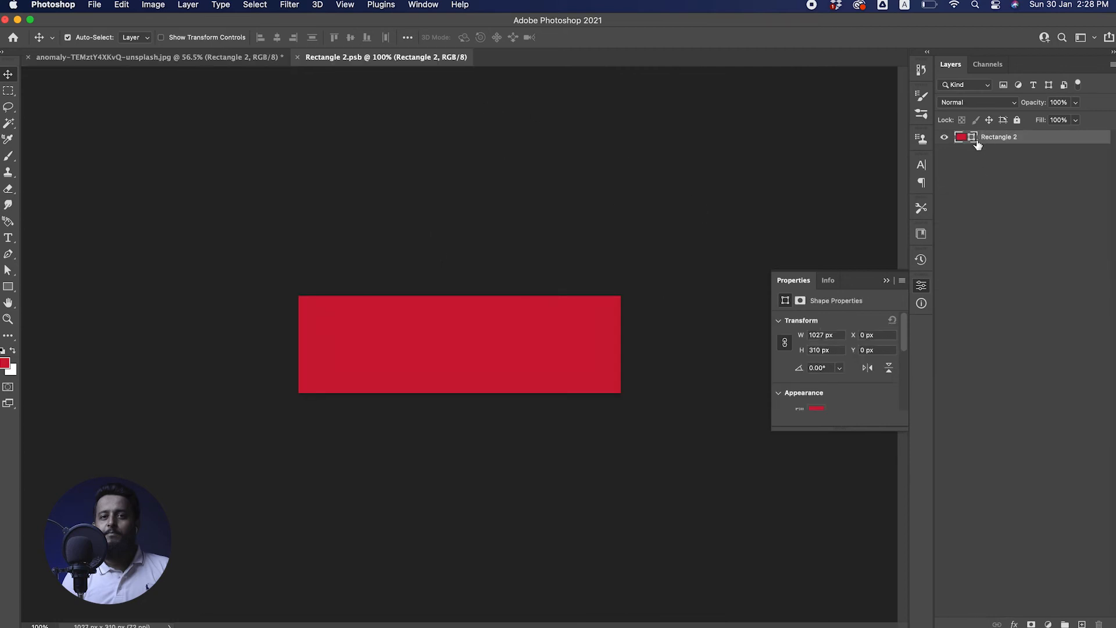
pyautogui.doubleClick(974, 140)
pyautogui.moveTo(893, 293); pyautogui.dragTo(894, 307)
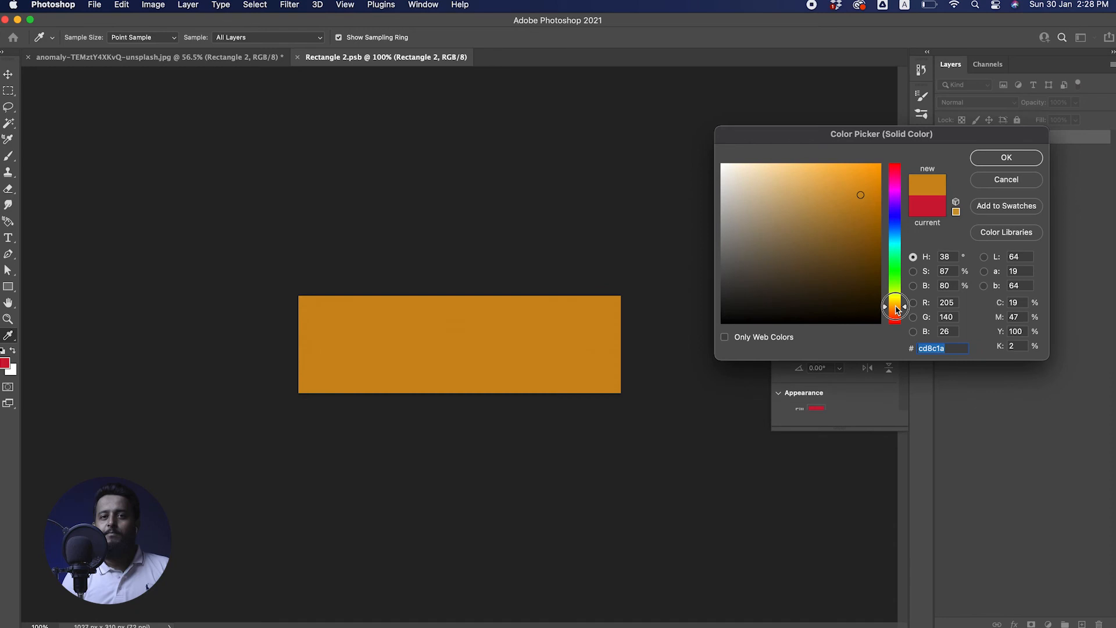
pyautogui.moveTo(866, 181); pyautogui.dragTo(866, 167)
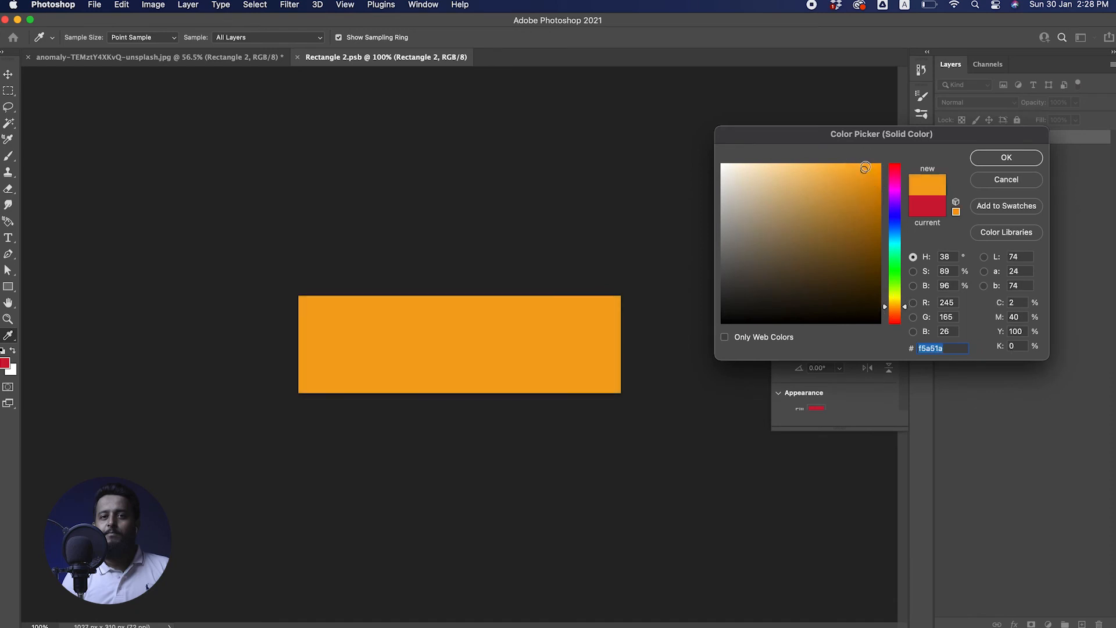
pyautogui.click(1006, 158)
pyautogui.press('super+s')
pyautogui.press('super+w')
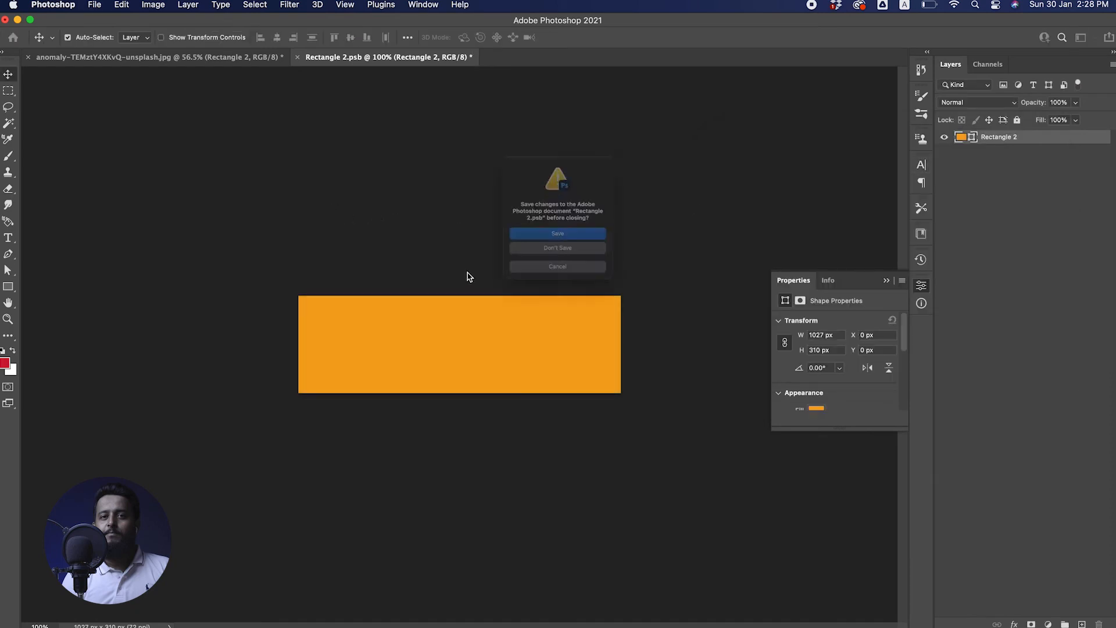
pyautogui.click(564, 240)
# - Scale down the 2PX artwork around its centre inside the cup's Rectangle 1 smart object, then save and close it
pyautogui.moveTo(468, 274)
pyautogui.mouseDown()
pyautogui.moveTo(455, 271)
pyautogui.moveTo(469, 282)
pyautogui.mouseUp()
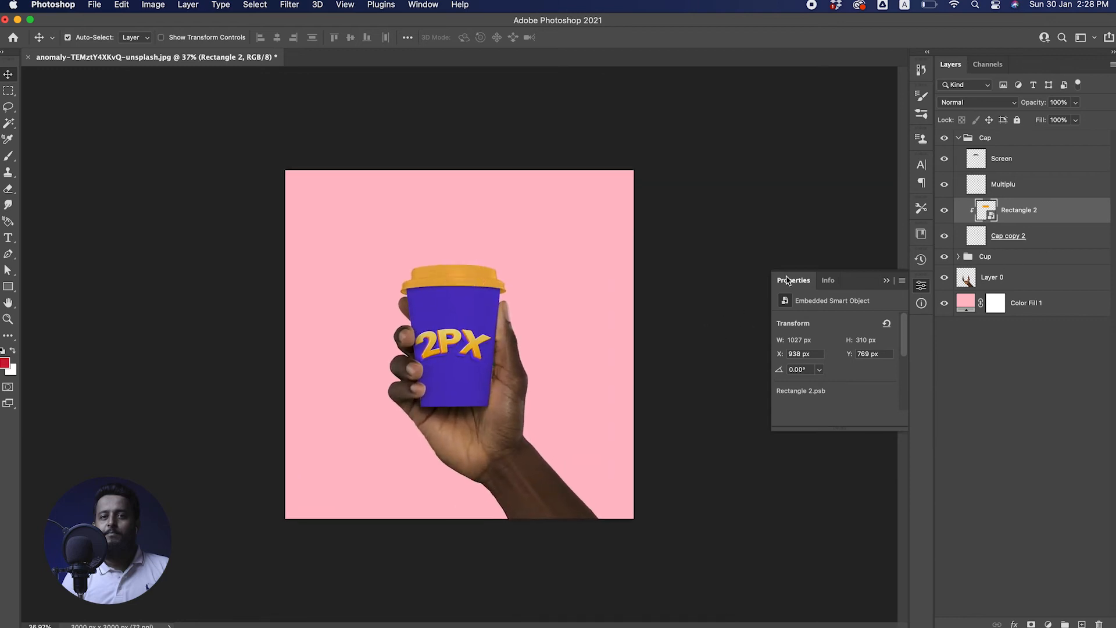
pyautogui.click(452, 347)
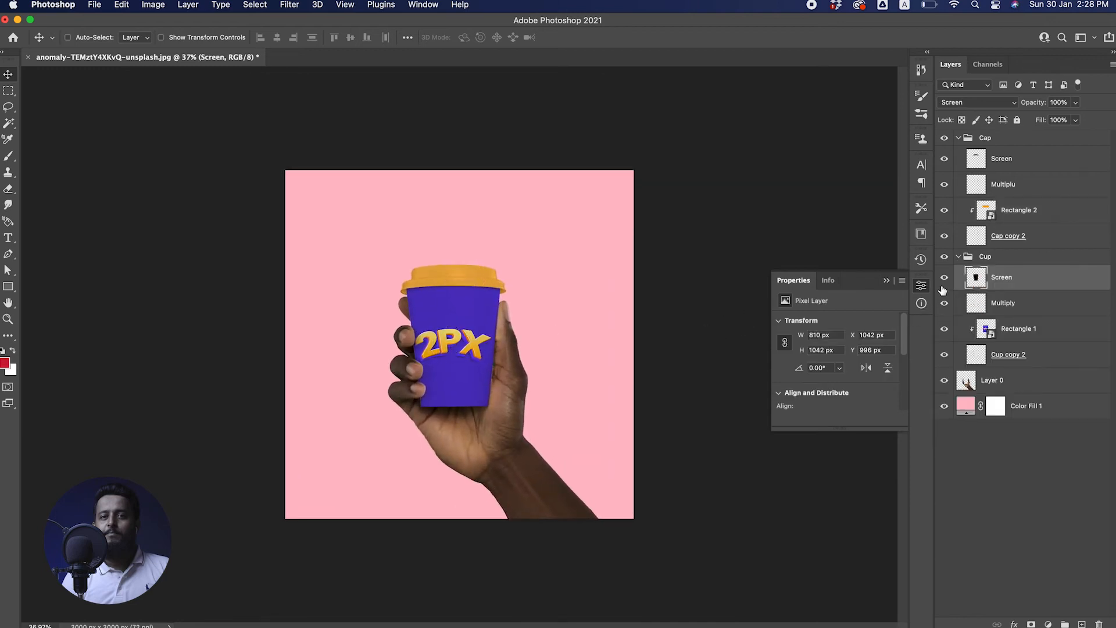
pyautogui.moveTo(497, 329); pyautogui.dragTo(516, 319)
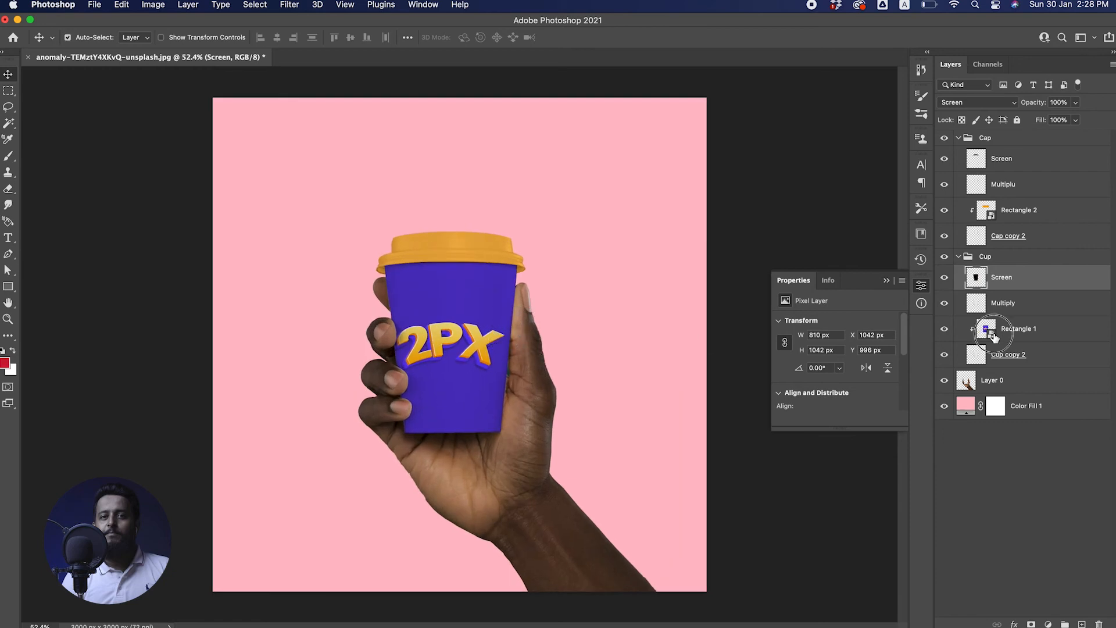
pyautogui.doubleClick(993, 336)
pyautogui.hotkey('ctrl', 'v')
pyautogui.hotkey('ctrl', 't')
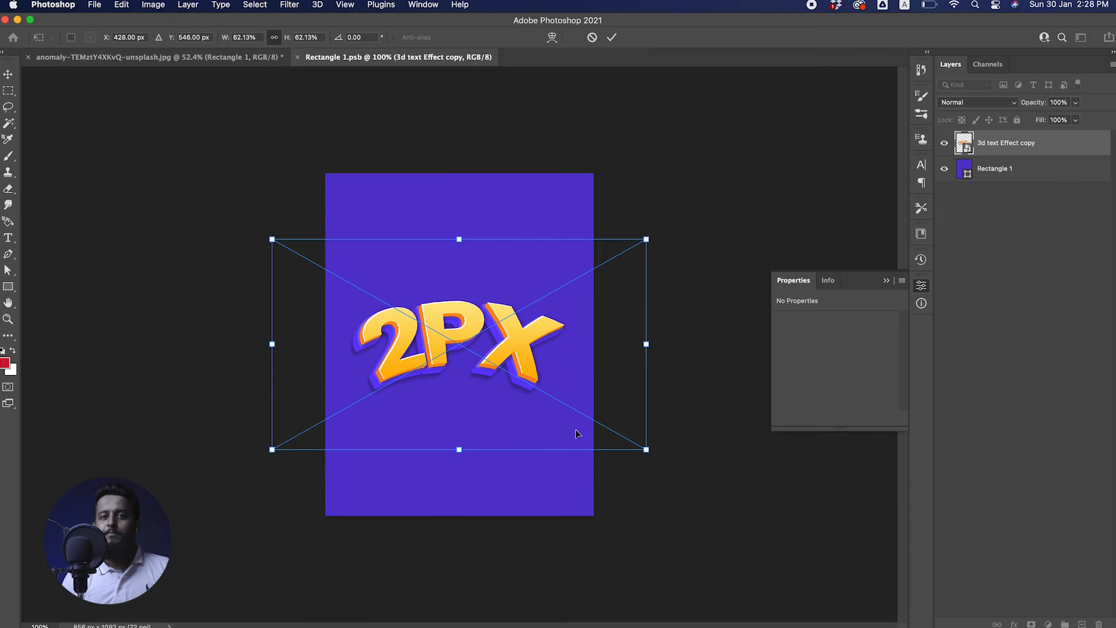
pyautogui.moveTo(645, 449); pyautogui.dragTo(608, 427)
pyautogui.press('Return')
pyautogui.hotkey('ctrl', 's')
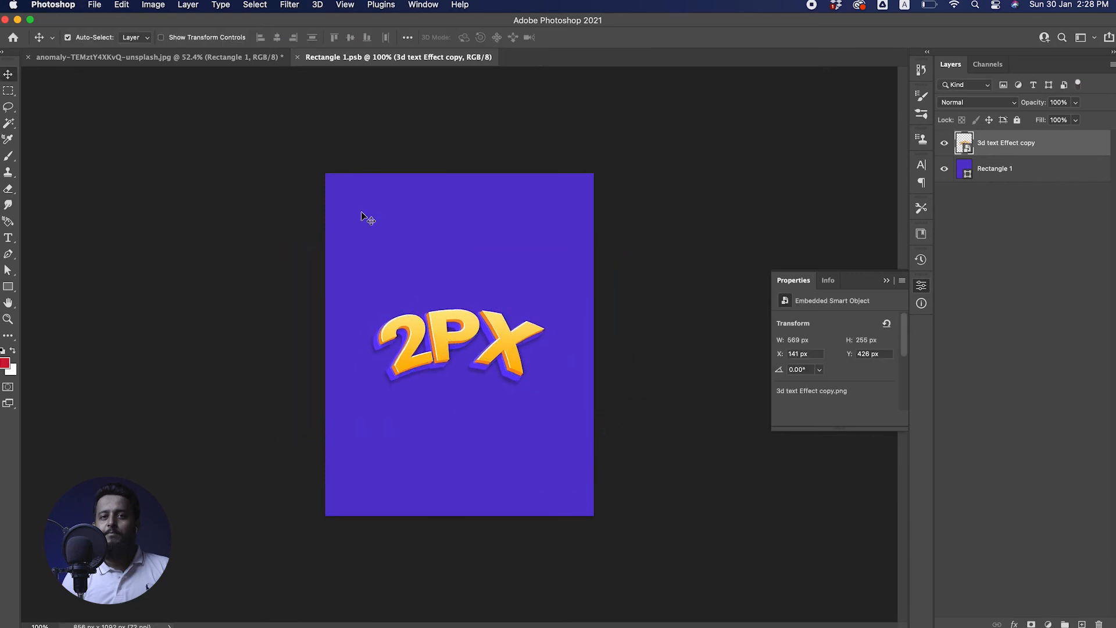
pyautogui.hotkey('ctrl', 'w')
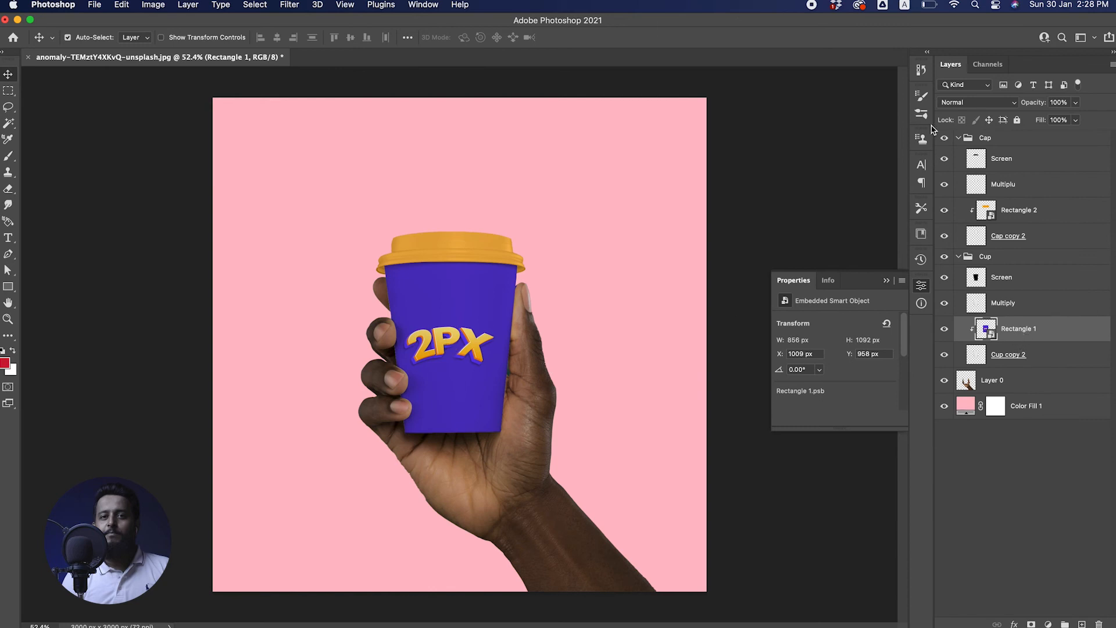
# - Duplicate the Cup group's Rectangle 1 smart object and move the copy above all groups in the layer stack
pyautogui.click(959, 138)
pyautogui.click(958, 154)
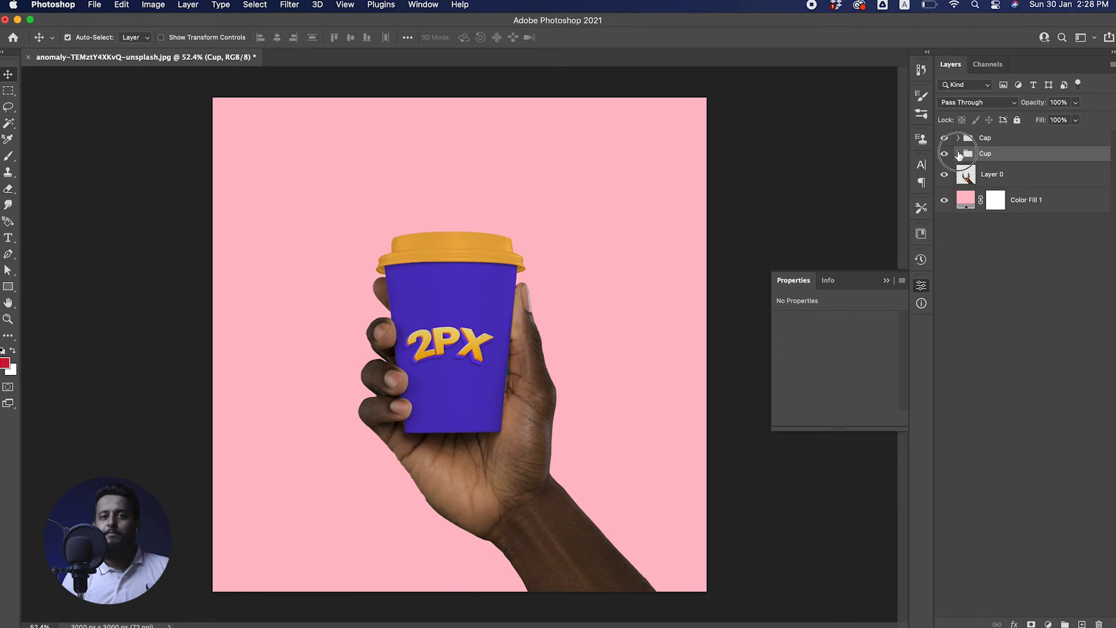
pyautogui.click(957, 154)
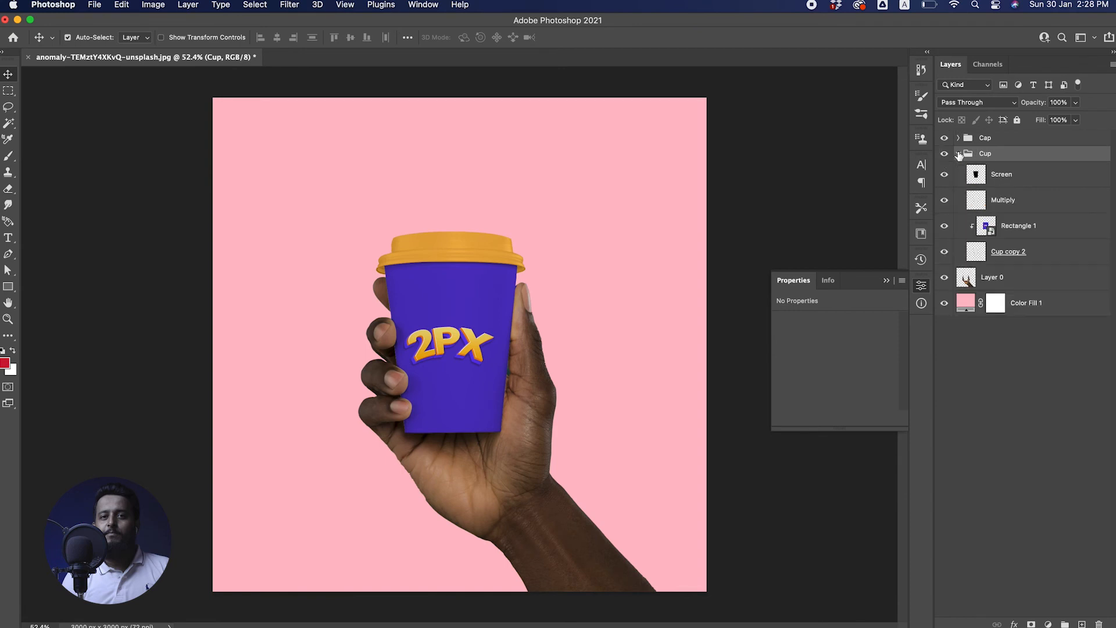
pyautogui.click(1014, 233)
pyautogui.press('super+j')
pyautogui.moveTo(1014, 233); pyautogui.dragTo(1017, 137)
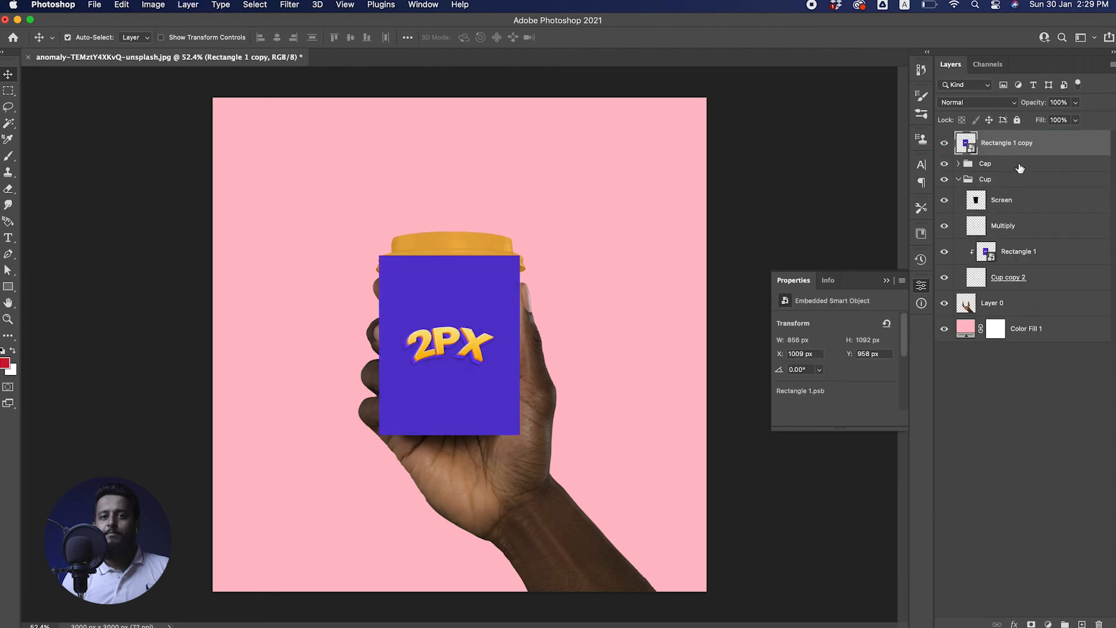
# - Duplicate the Cap group's Rectangle 2 smart object and move the copy to the top of the layer stack
pyautogui.click(959, 180)
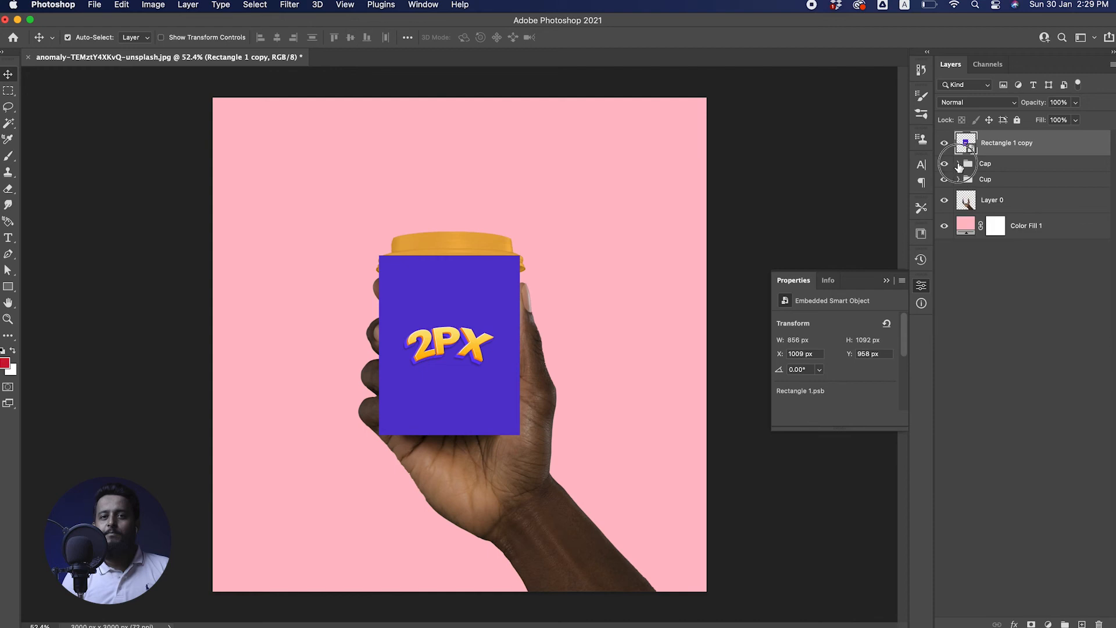
pyautogui.click(957, 164)
pyautogui.click(1031, 239)
pyautogui.press('super+j')
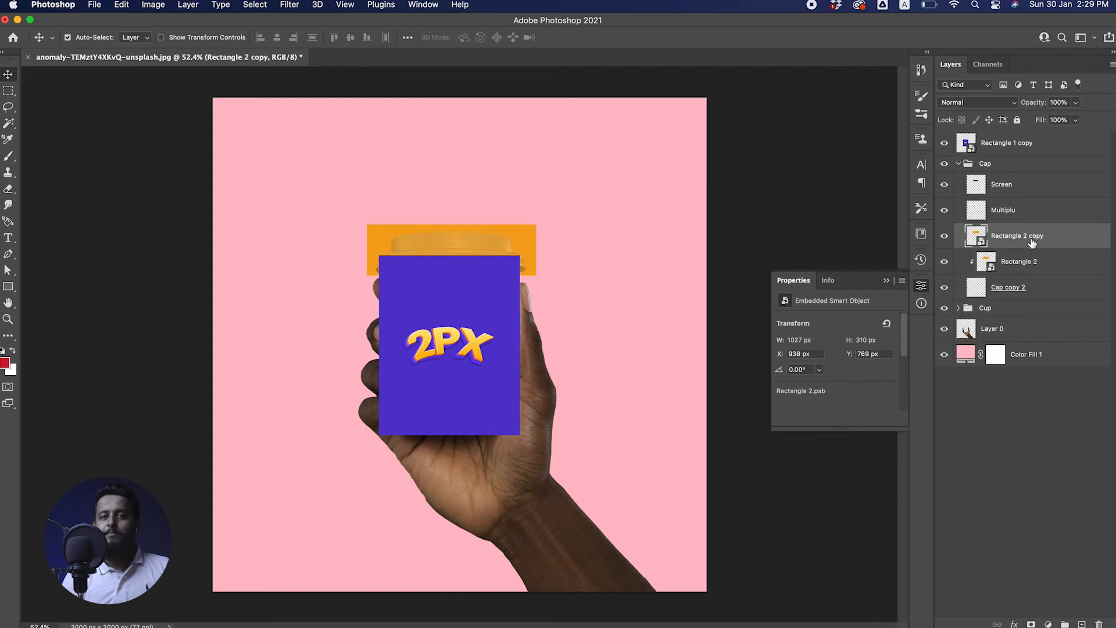
pyautogui.moveTo(1026, 244); pyautogui.dragTo(1025, 139)
pyautogui.click(958, 189)
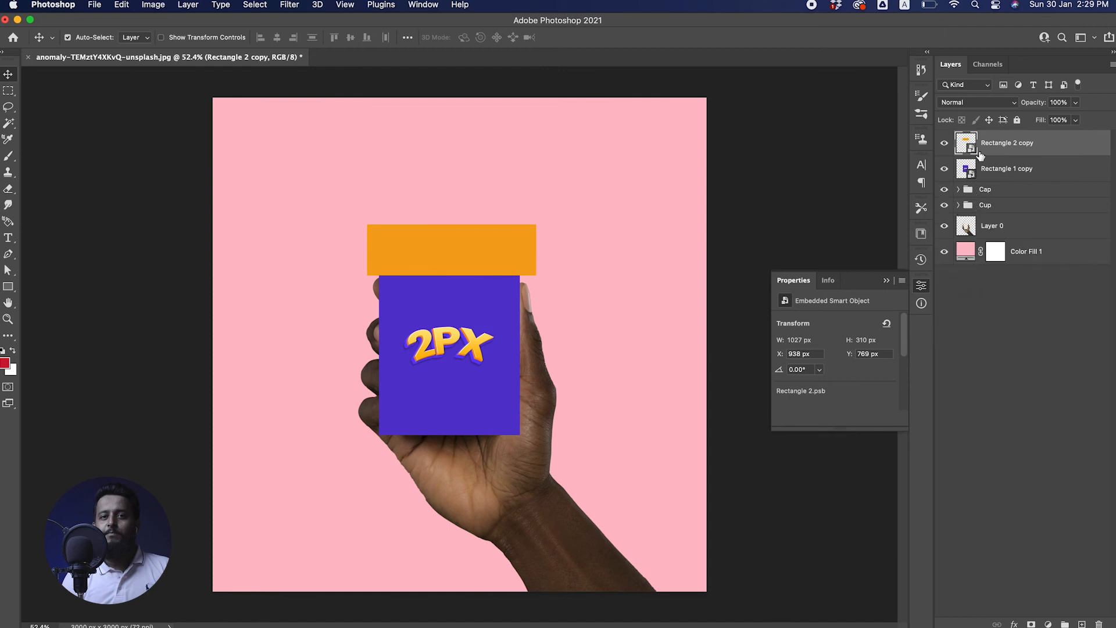
# - Set the fill of the Rectangle 2 copy and Rectangle 1 copy layers to 0%
pyautogui.keyDown('shift'); pyautogui.click(1041, 168); pyautogui.keyUp('shift')
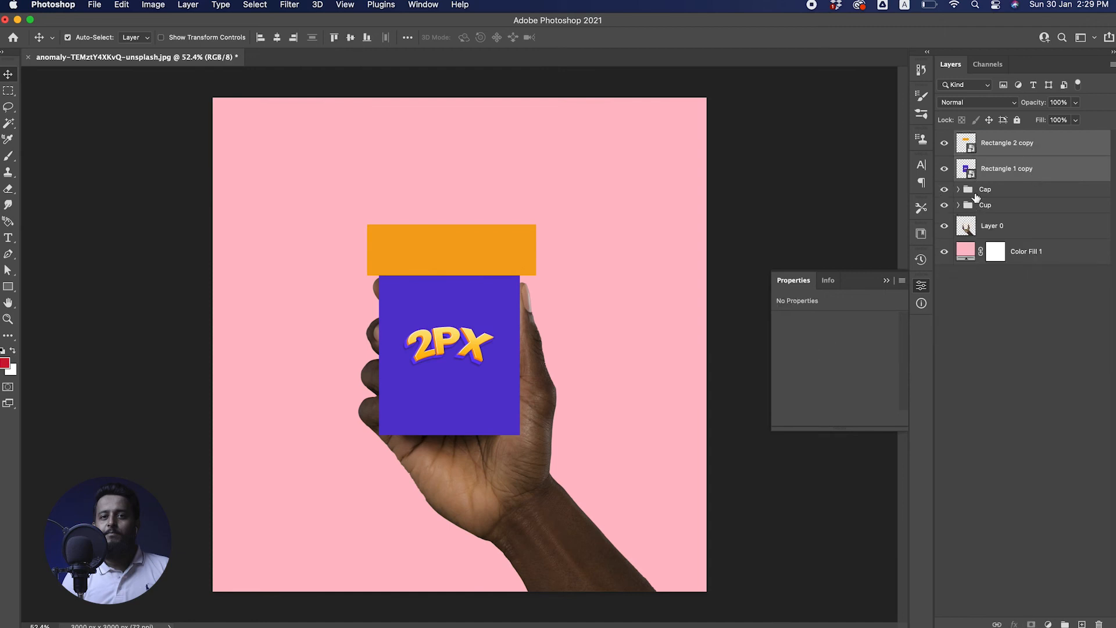
pyautogui.click(1076, 121)
pyautogui.moveTo(1058, 140); pyautogui.dragTo(783, 143)
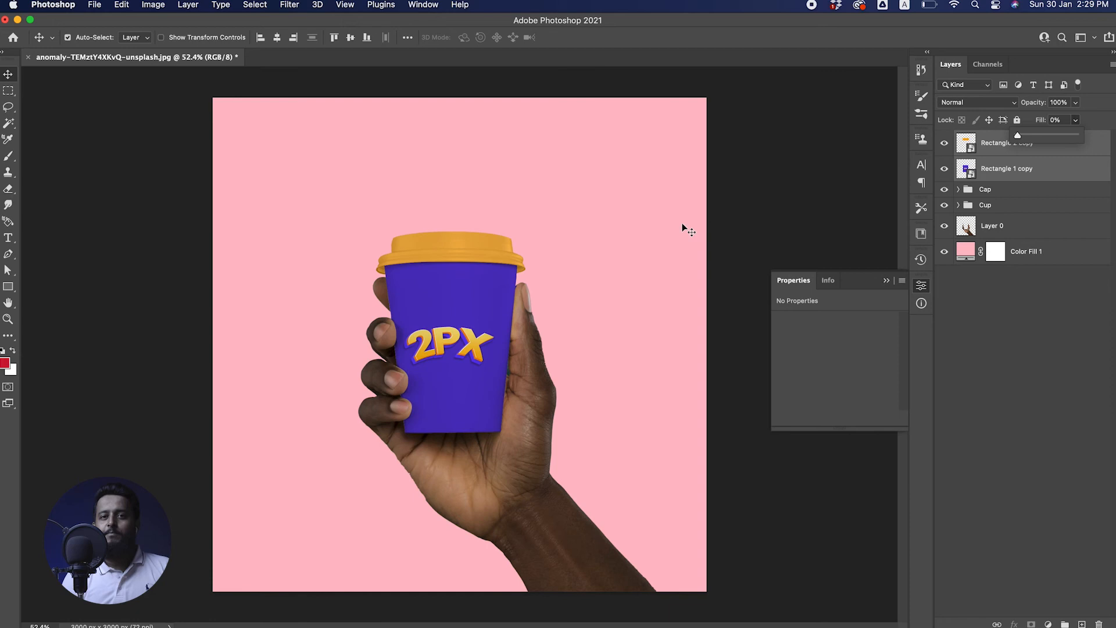
pyautogui.click(704, 226)
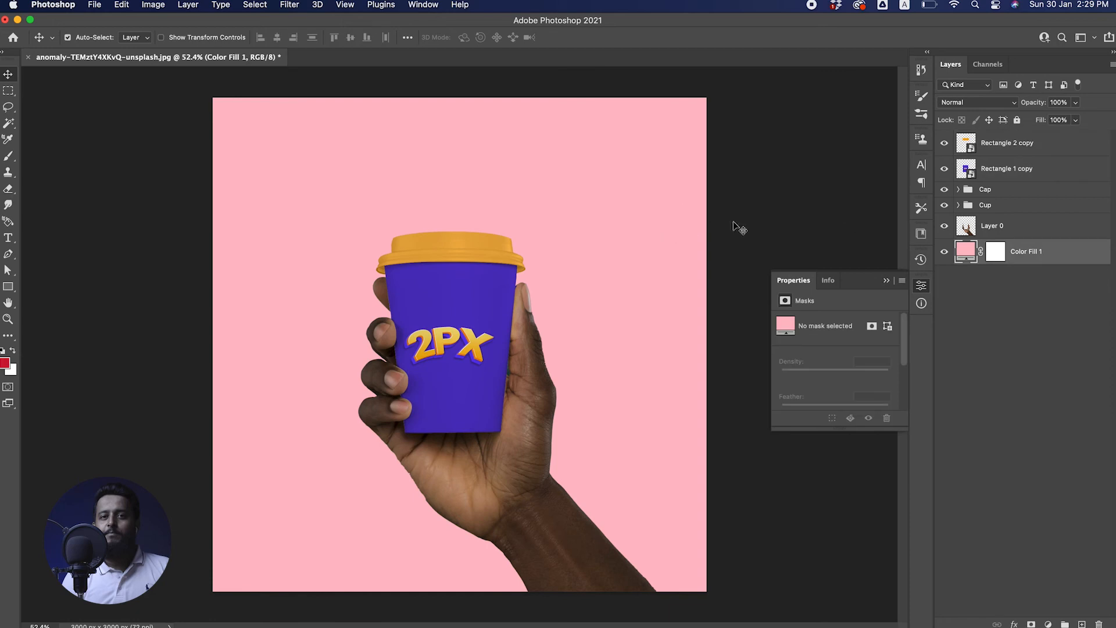
# - Rename the Rectangle 2 copy layer as Cap and the Rectangle 1 copy layer as Cup
pyautogui.click(1014, 151)
pyautogui.write('Cap')
pyautogui.press('Return')
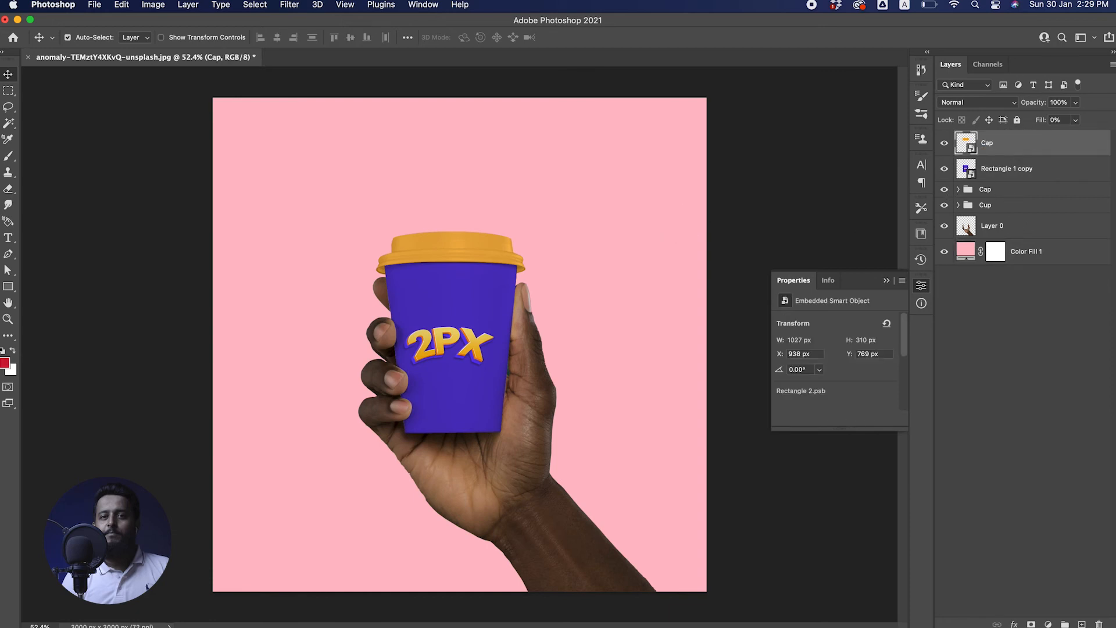
pyautogui.doubleClick(1020, 170)
pyautogui.write('Cup')
pyautogui.press('Return')
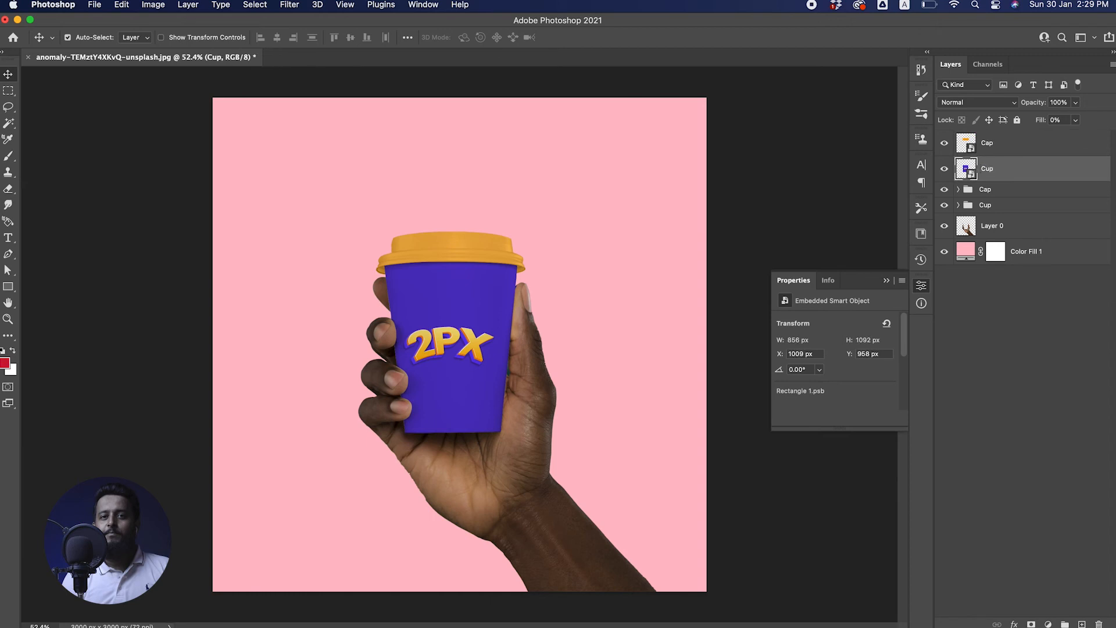
# - Recolor the Rectangle 1 shape inside the Cup smart object to yellow #ffd334, save it and return to the mockup document
pyautogui.doubleClick(965, 168)
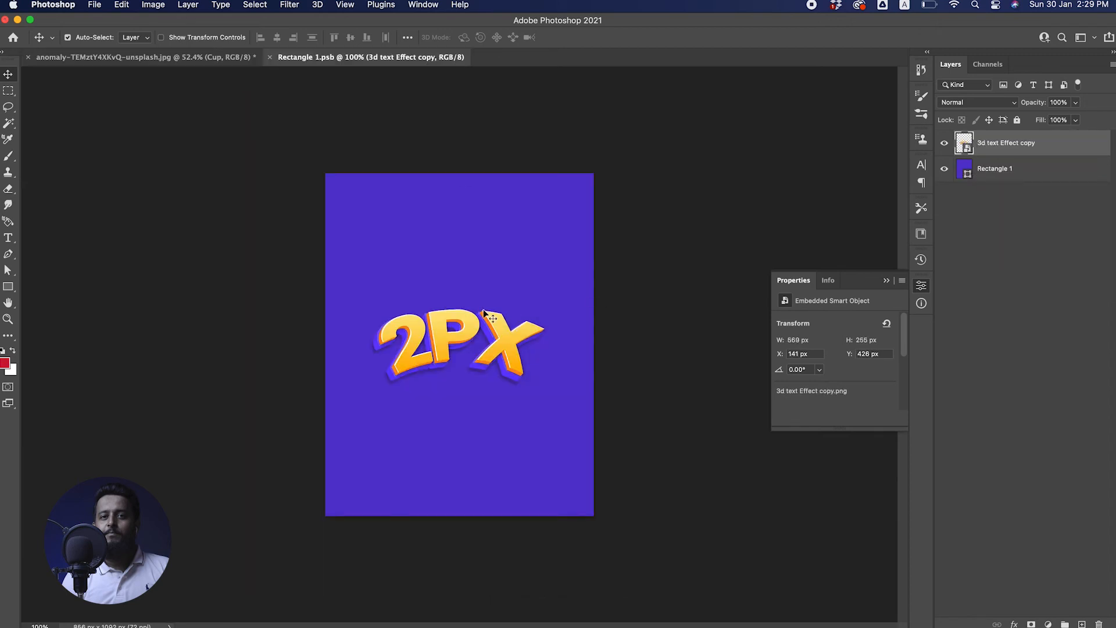
pyautogui.doubleClick(964, 169)
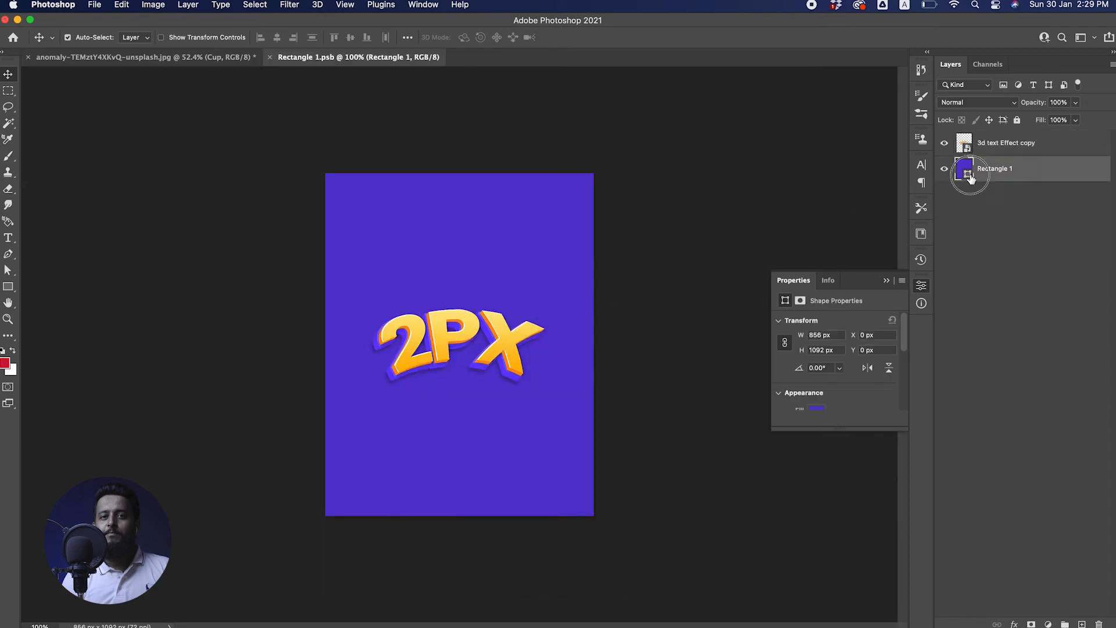
pyautogui.click(447, 323)
pyautogui.moveTo(813, 165)
pyautogui.mouseDown()
pyautogui.moveTo(820, 219)
pyautogui.moveTo(828, 161)
pyautogui.moveTo(847, 155)
pyautogui.mouseUp()
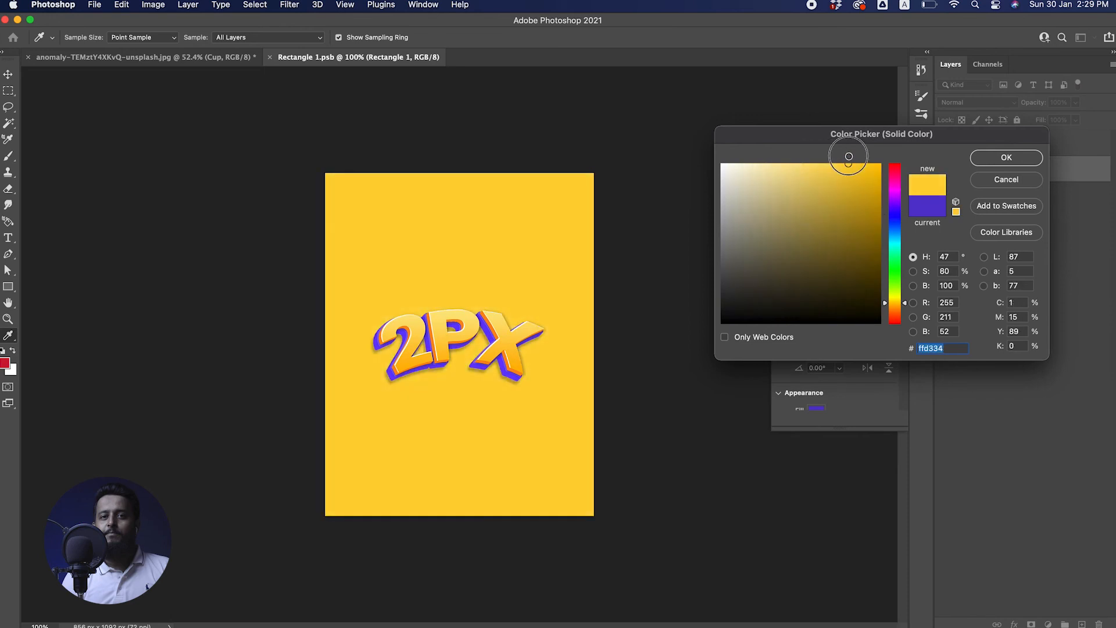
pyautogui.click(981, 161)
pyautogui.click(231, 58)
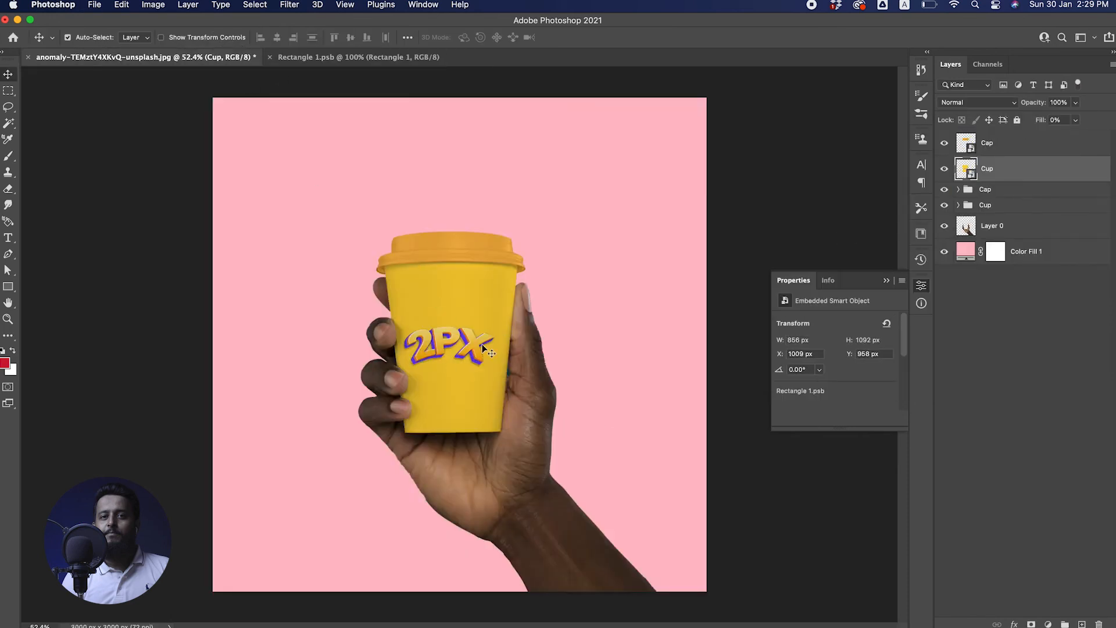
# - Recolor the Rectangle 1 shape inside the Cup smart object to purple #623afc, then save and close the smart object
pyautogui.doubleClick(965, 169)
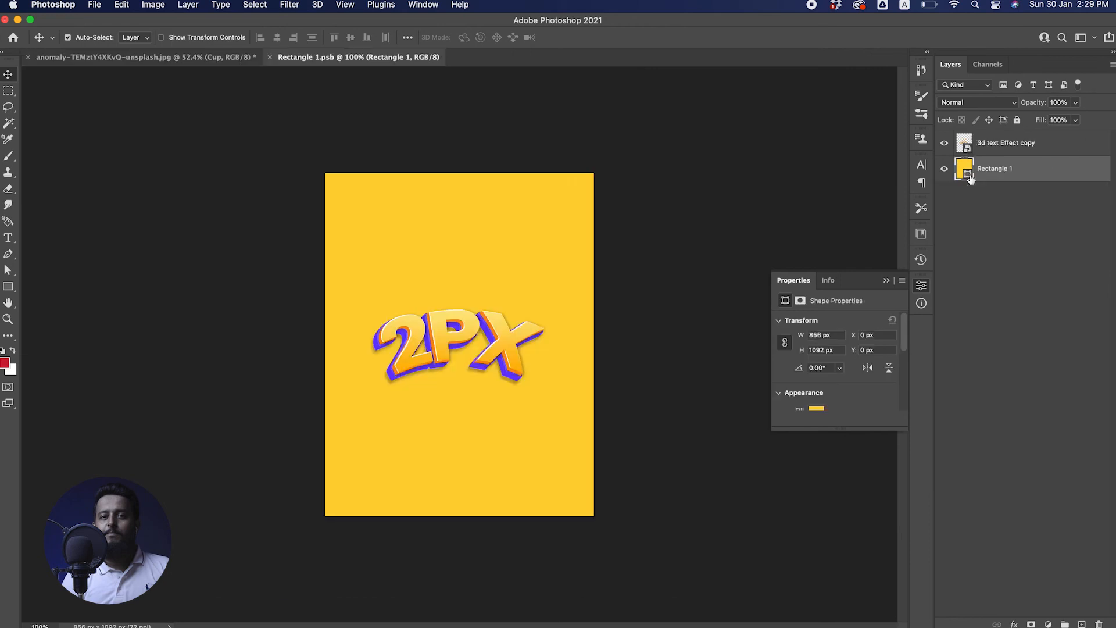
pyautogui.doubleClick(967, 175)
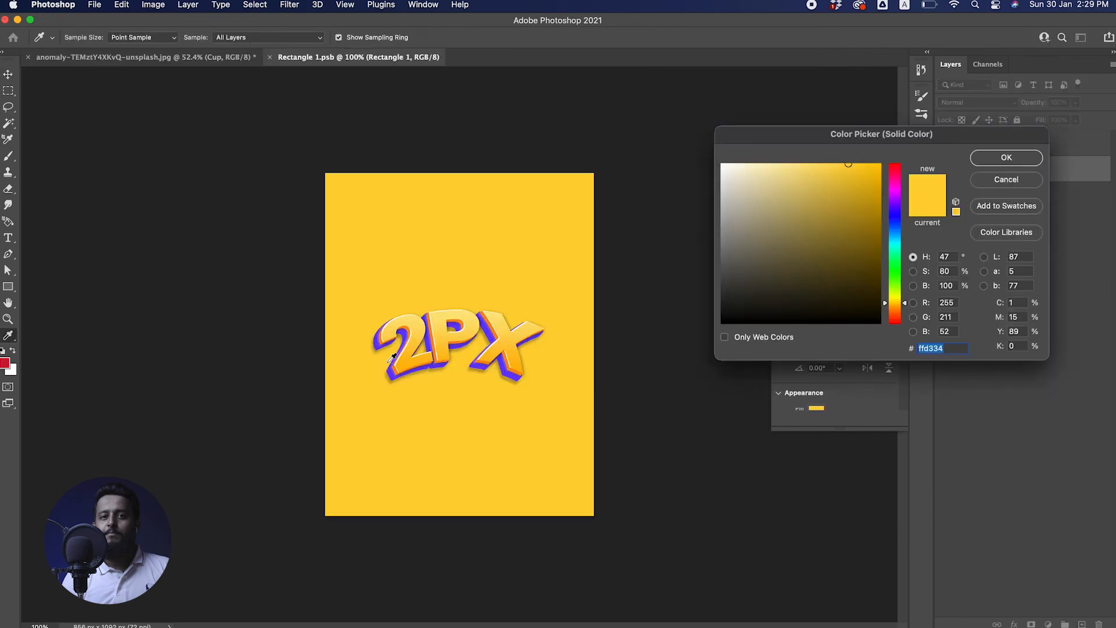
pyautogui.click(386, 335)
pyautogui.click(851, 186)
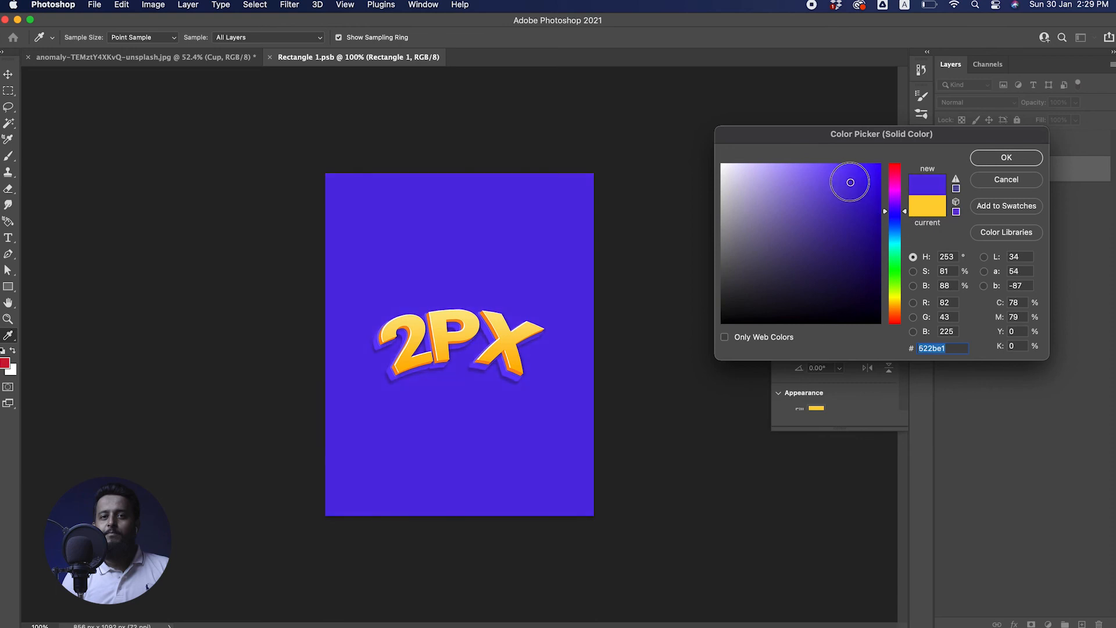
pyautogui.moveTo(854, 190); pyautogui.dragTo(865, 167)
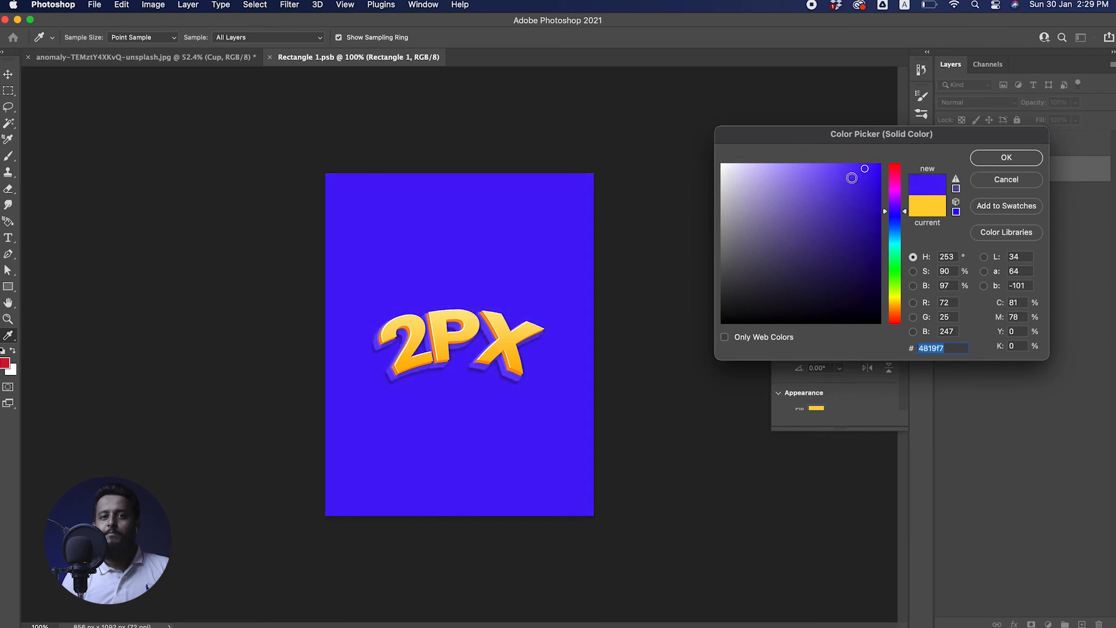
pyautogui.click(845, 178)
pyautogui.click(463, 347)
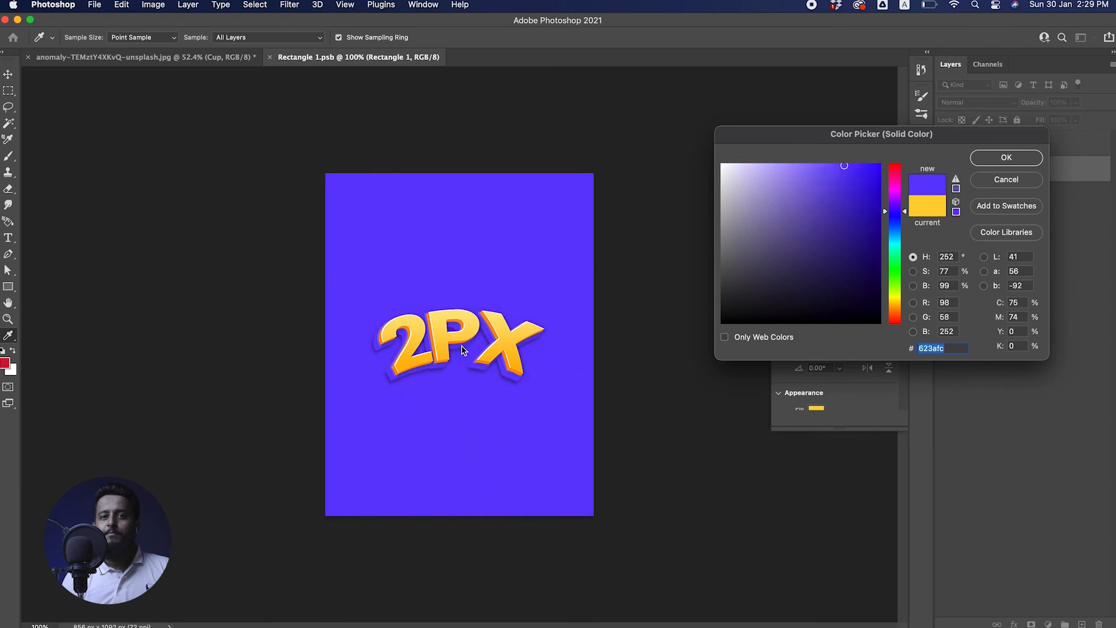
pyautogui.click(1013, 163)
pyautogui.press('super+w')
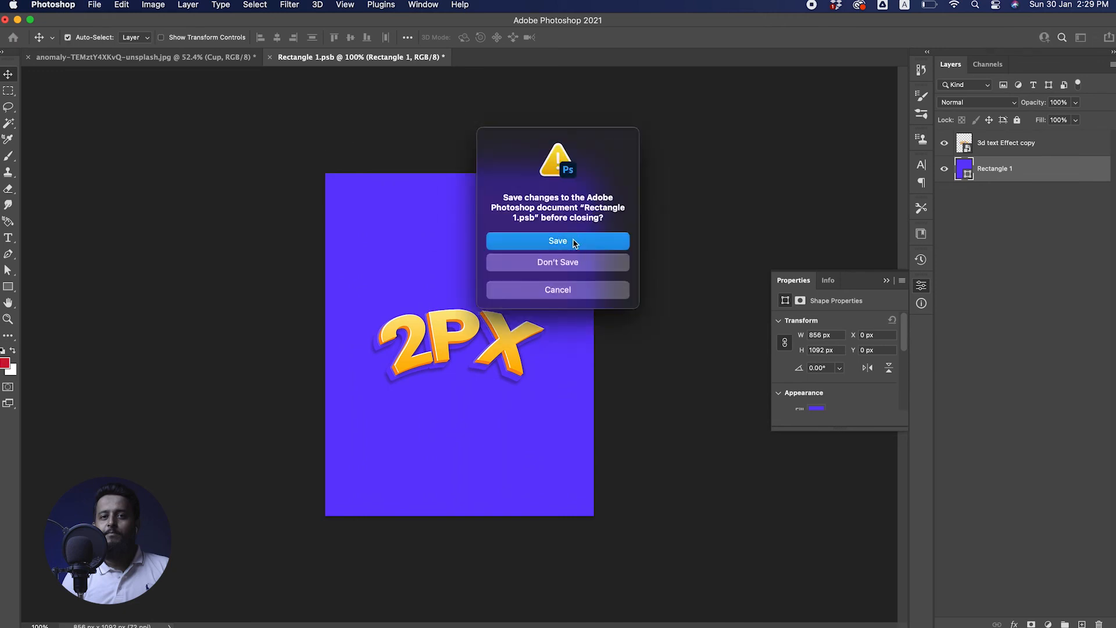
pyautogui.click(574, 243)
pyautogui.moveTo(537, 308)
pyautogui.mouseDown()
pyautogui.moveTo(496, 311)
pyautogui.moveTo(555, 315)
pyautogui.mouseUp()
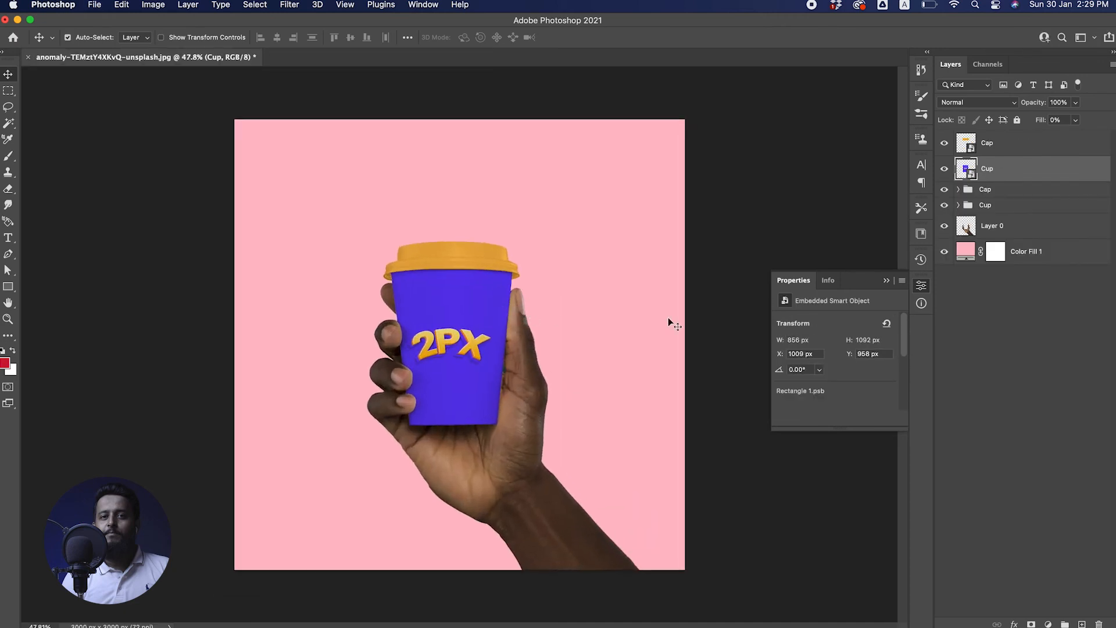
# - Change the Color Fill 1 background to a light purple derived from the cup's colour
pyautogui.doubleClick(966, 253)
pyautogui.click(468, 294)
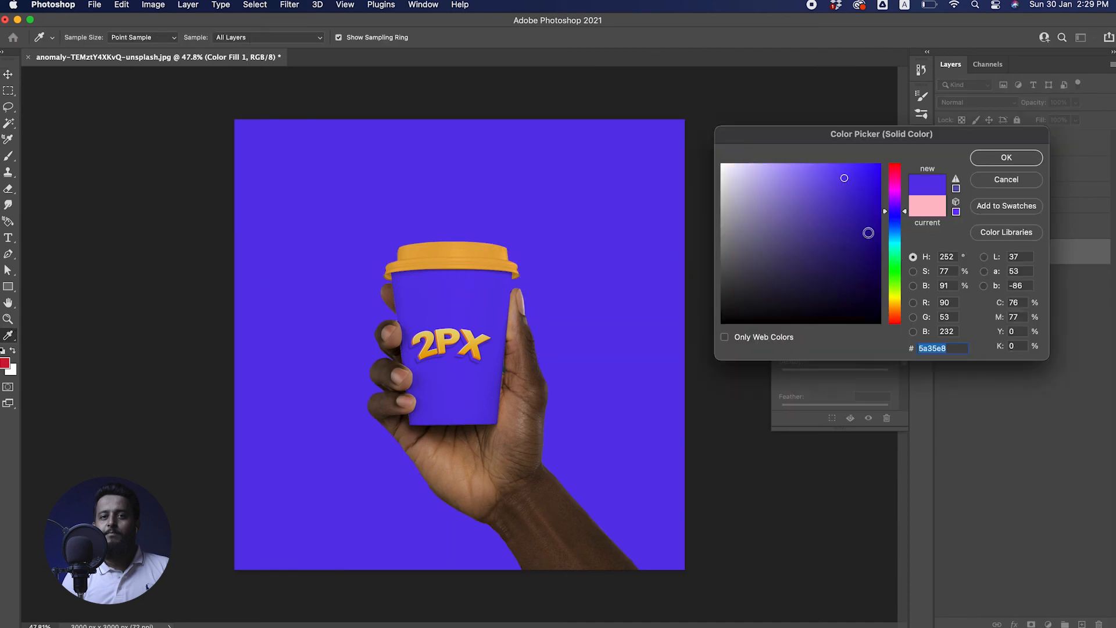
pyautogui.moveTo(822, 174)
pyautogui.mouseDown()
pyautogui.moveTo(802, 155)
pyautogui.moveTo(814, 154)
pyautogui.moveTo(807, 160)
pyautogui.mouseUp()
pyautogui.click(1006, 159)
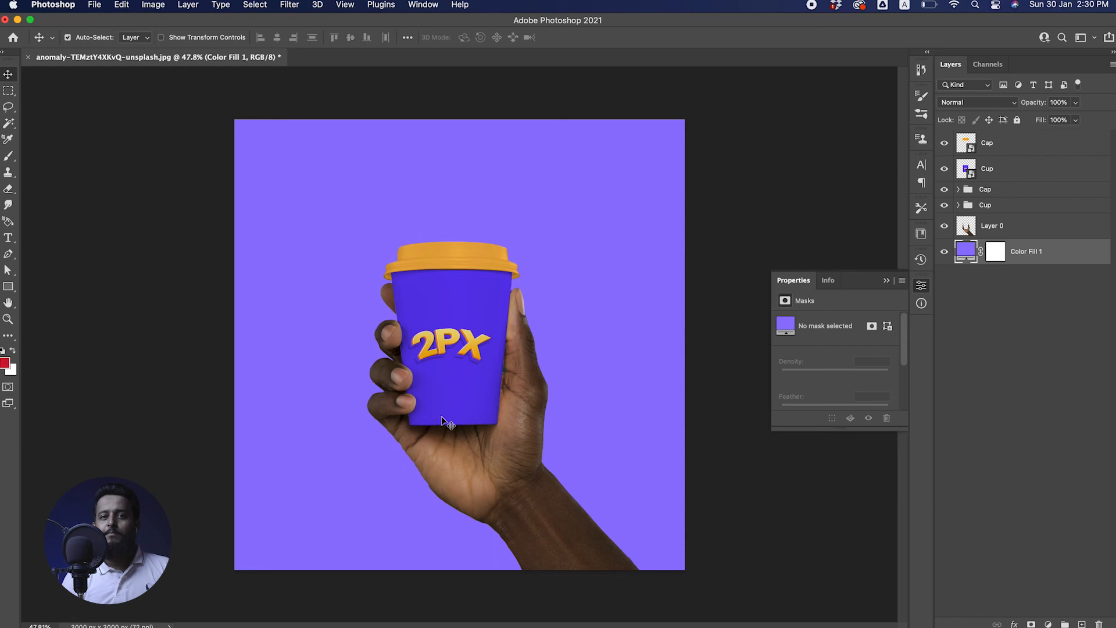
# - Desaturate the hand on Layer 0 to turn it black and white
pyautogui.click(491, 482)
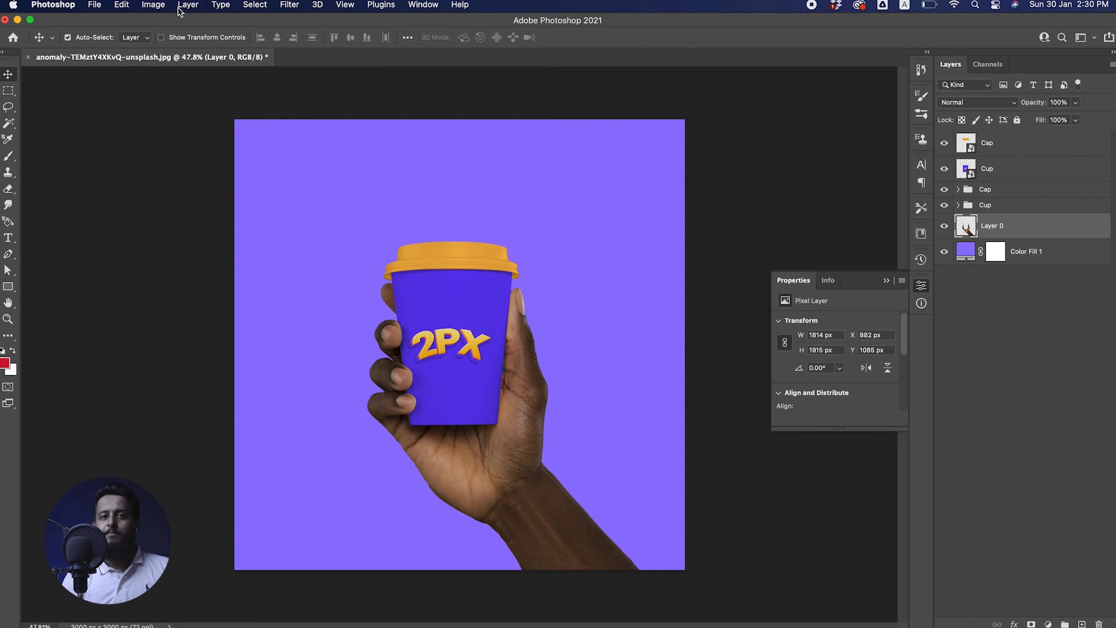
pyautogui.click(153, 5)
pyautogui.moveTo(161, 39)
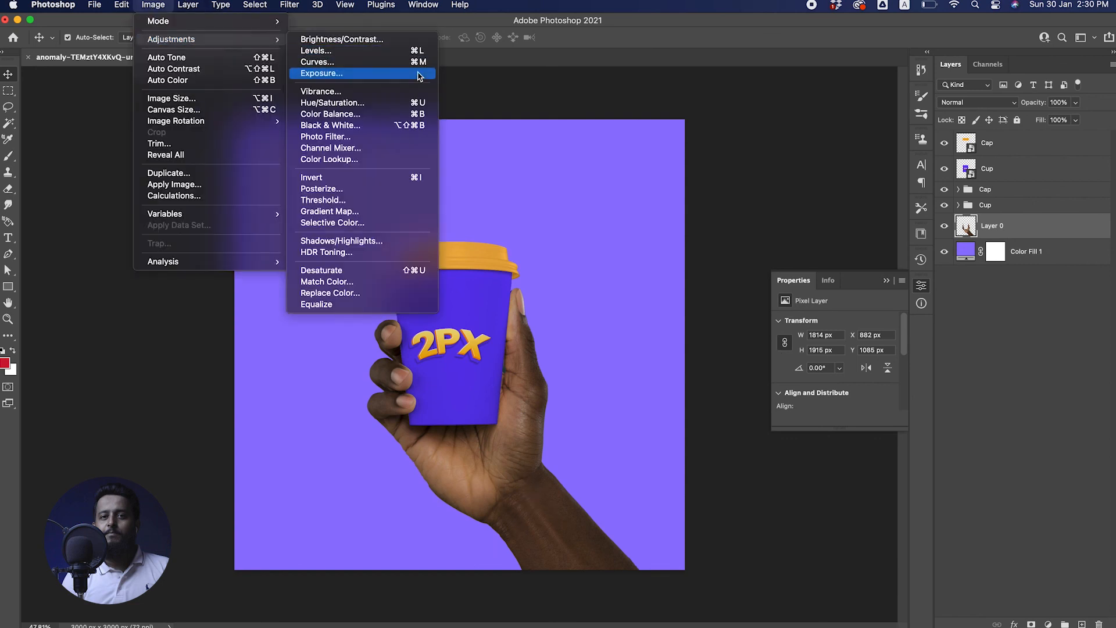
pyautogui.click(339, 276)
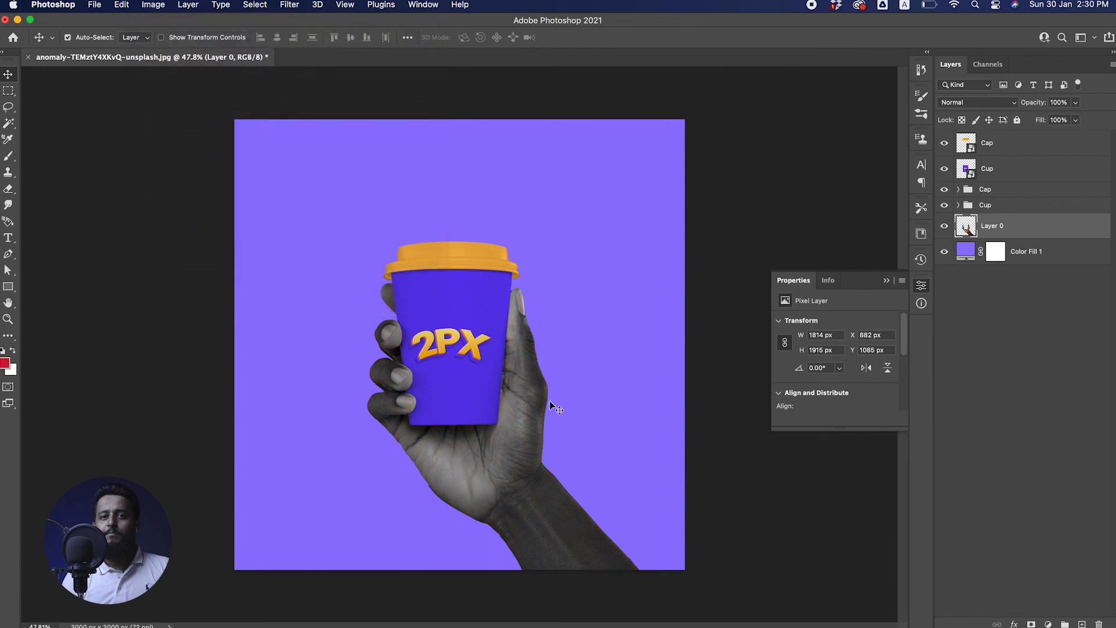
# - Brighten the hand on Layer 0 with a Curves adjustment, raising input 100 to output 168
pyautogui.scroll(-2, 547, 404)
pyautogui.scroll(3, 567, 412)
pyautogui.press('super+m')
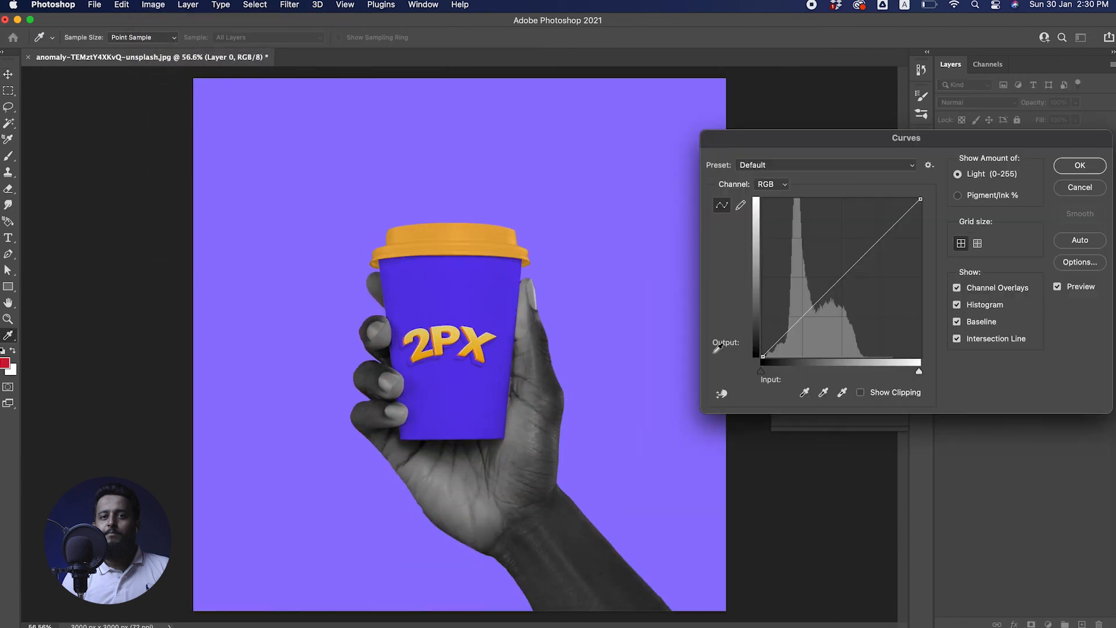
pyautogui.moveTo(856, 263); pyautogui.dragTo(824, 252)
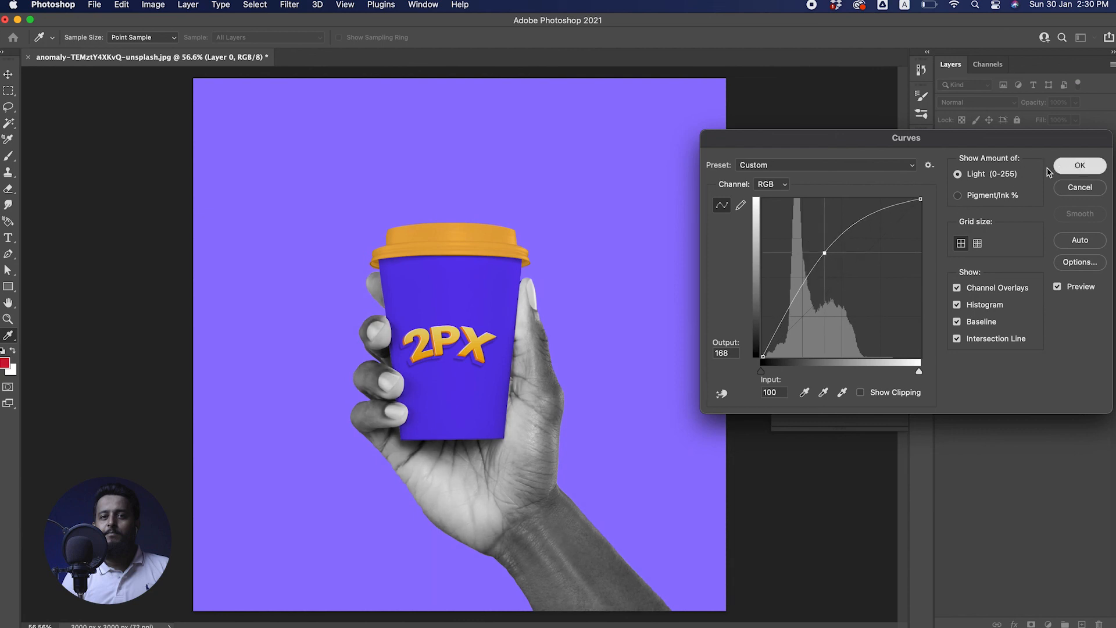
pyautogui.click(1079, 165)
pyautogui.press('v')
pyautogui.scroll(-3, 640, 390)
pyautogui.scroll(3, 497, 325)
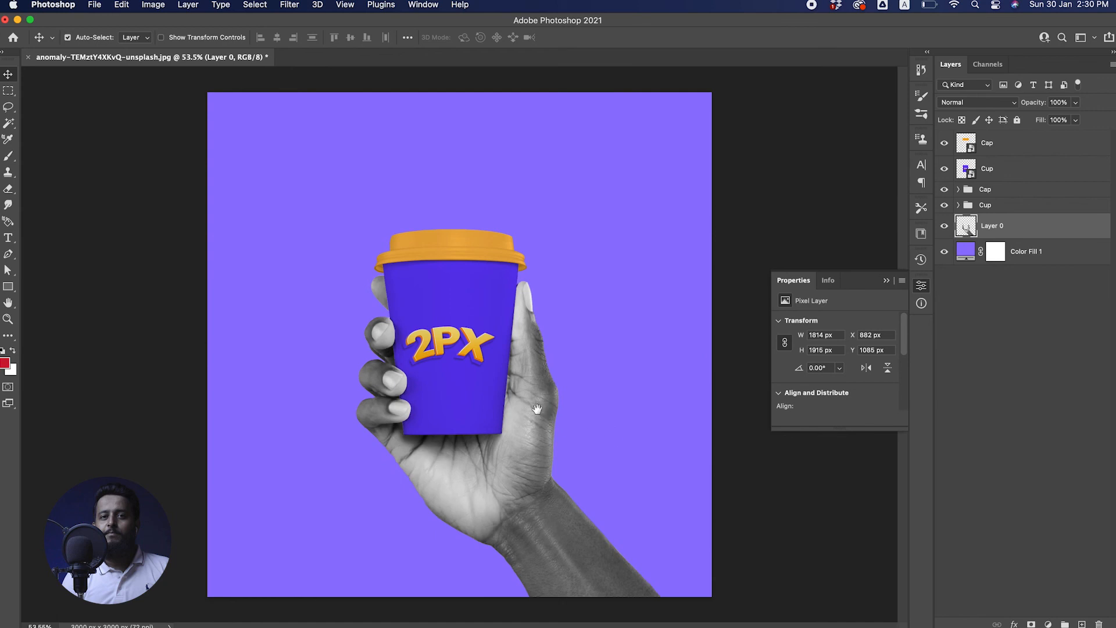
pyautogui.scroll(-3, 536, 409)
pyautogui.scroll(3, 515, 405)
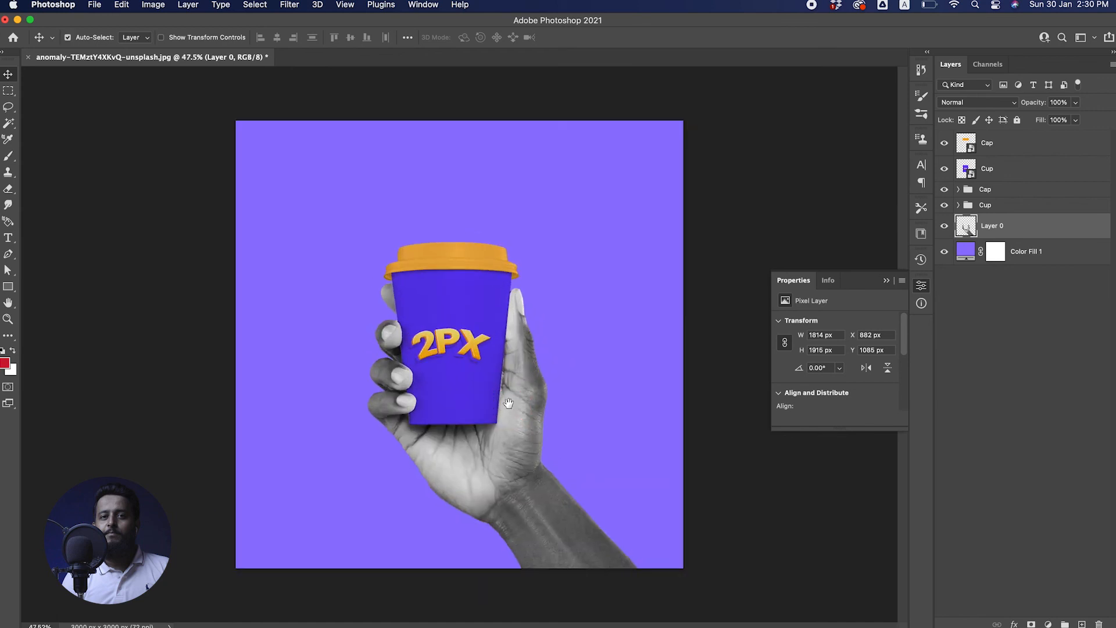
# - Change the Color Fill 1 background to bright orange #ffae21, starting from a colour sampled on the lid
pyautogui.doubleClick(971, 253)
pyautogui.moveTo(814, 272); pyautogui.dragTo(702, 296)
pyautogui.click(440, 348)
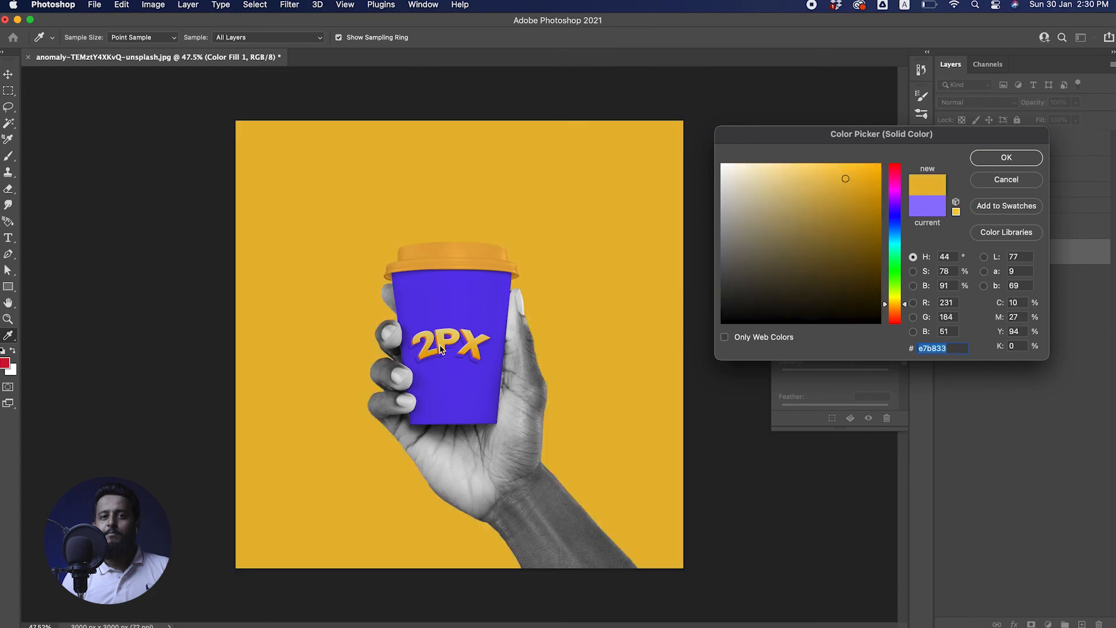
pyautogui.click(460, 265)
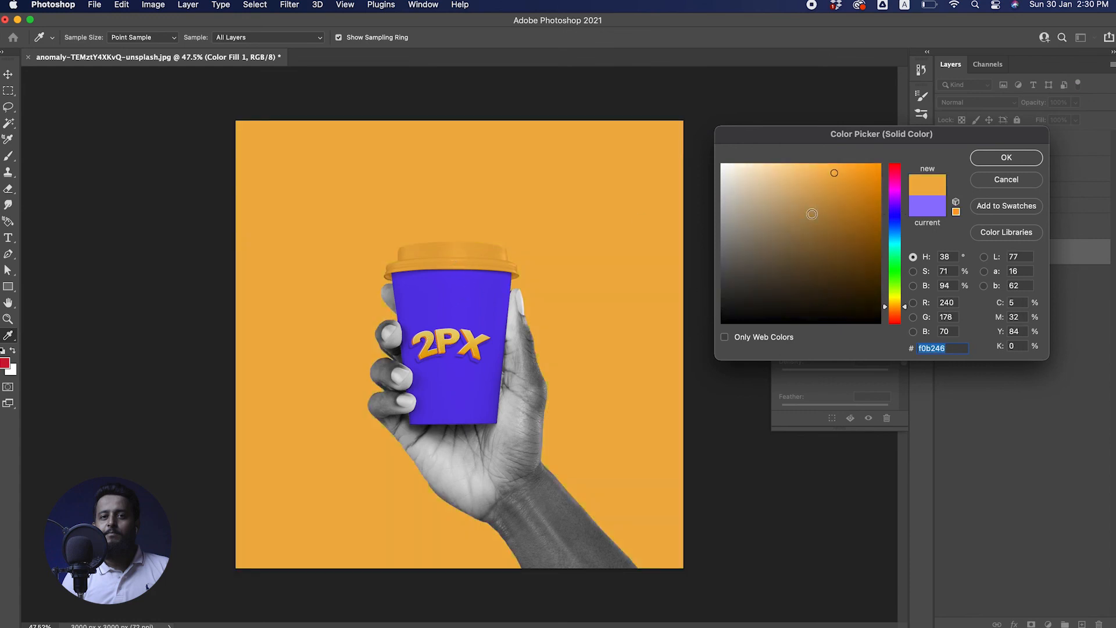
pyautogui.moveTo(847, 179)
pyautogui.mouseDown()
pyautogui.moveTo(847, 158)
pyautogui.moveTo(810, 158)
pyautogui.moveTo(866, 155)
pyautogui.moveTo(860, 164)
pyautogui.mouseUp()
pyautogui.click(1006, 158)
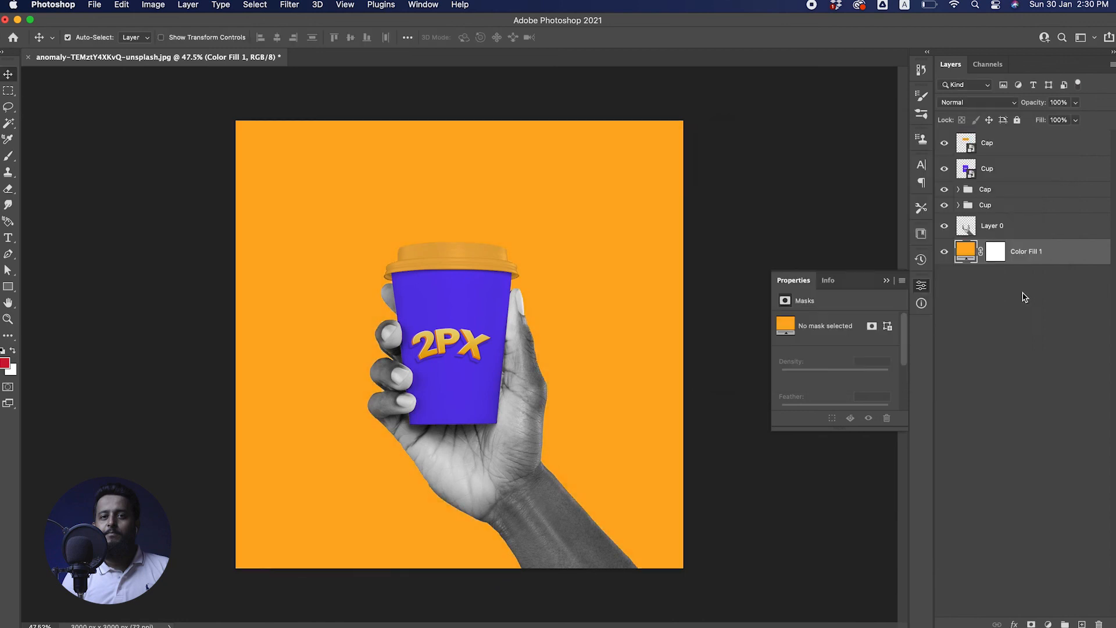
# - Add a new layer above Color Fill 1 and paint a soft white glow behind the cup with a 1600 px brush
pyautogui.click(1081, 623)
pyautogui.press('b')
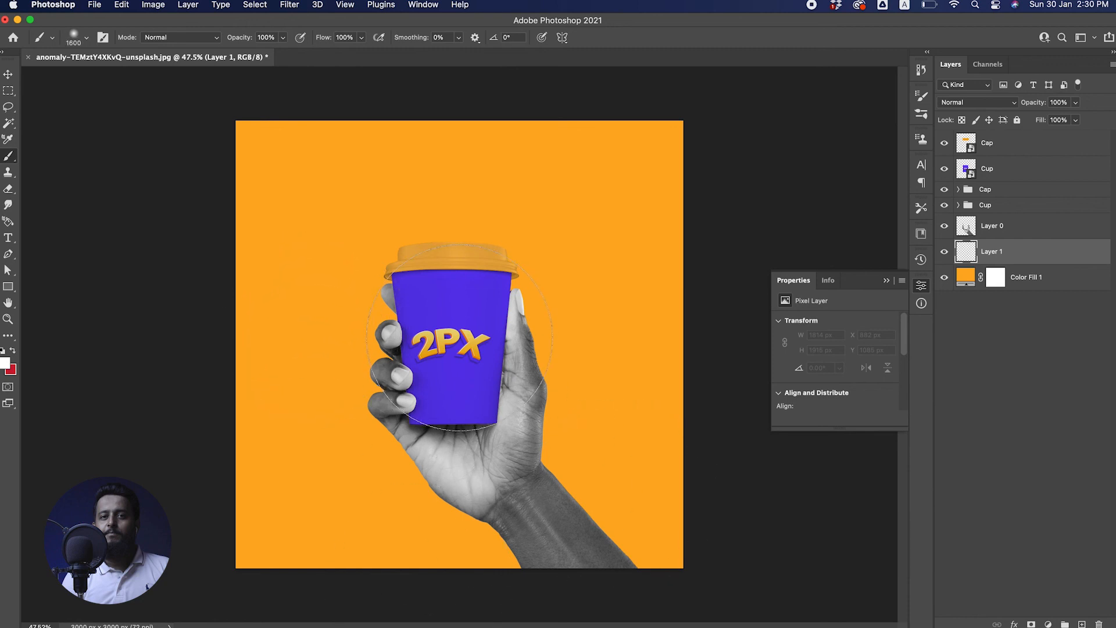
pyautogui.click(459, 337)
pyautogui.click(449, 356)
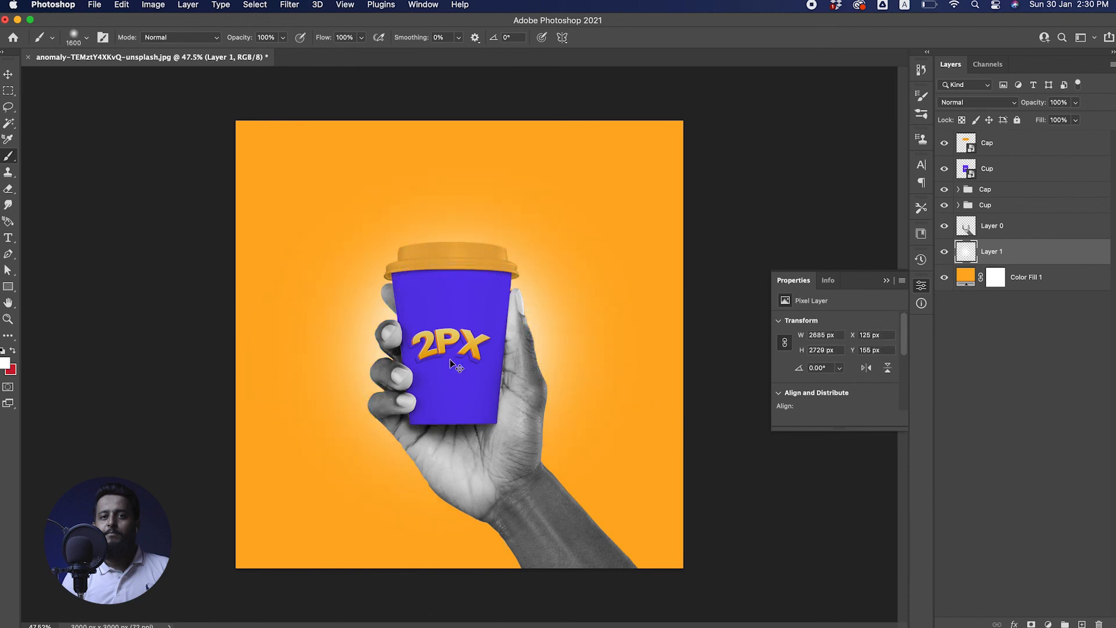
# - Scale up the white glow on Layer 1 so it spreads further around the hand and cup
pyautogui.press('super+t')
pyautogui.moveTo(649, 548); pyautogui.dragTo(759, 625)
pyautogui.press('Return')
pyautogui.scroll(-6, 500, 406)
pyautogui.scroll(4, 501, 407)
pyautogui.press('v')
# - Set the Color Fill 1 background to muted orange #e4a83f sampled from the cup's lid
pyautogui.doubleClick(965, 285)
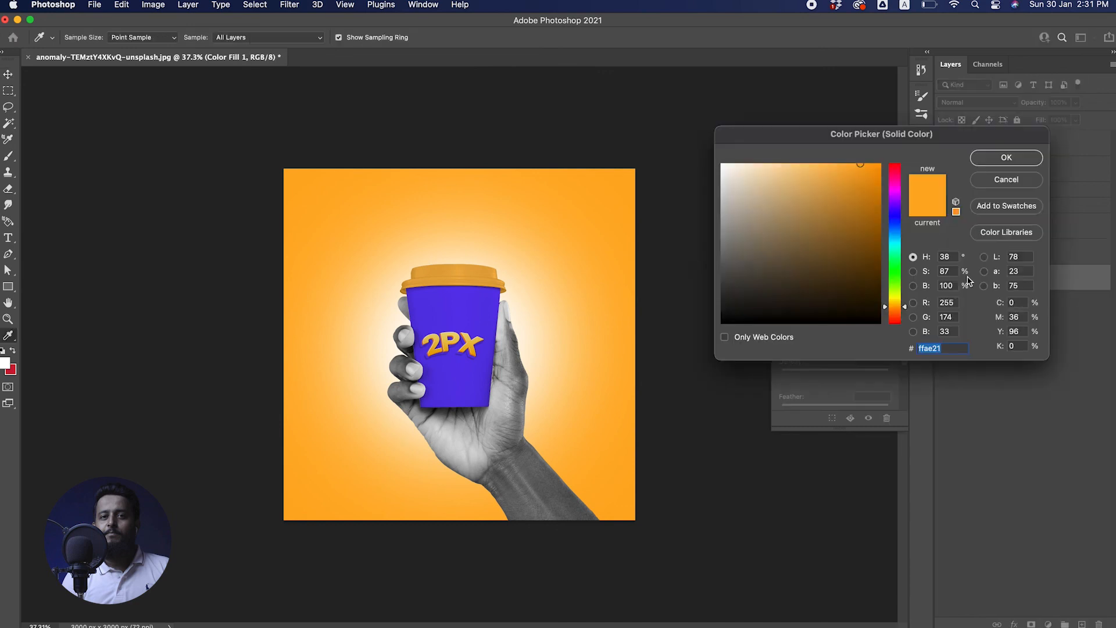
pyautogui.moveTo(904, 212); pyautogui.dragTo(892, 296)
pyautogui.click(447, 301)
pyautogui.click(452, 272)
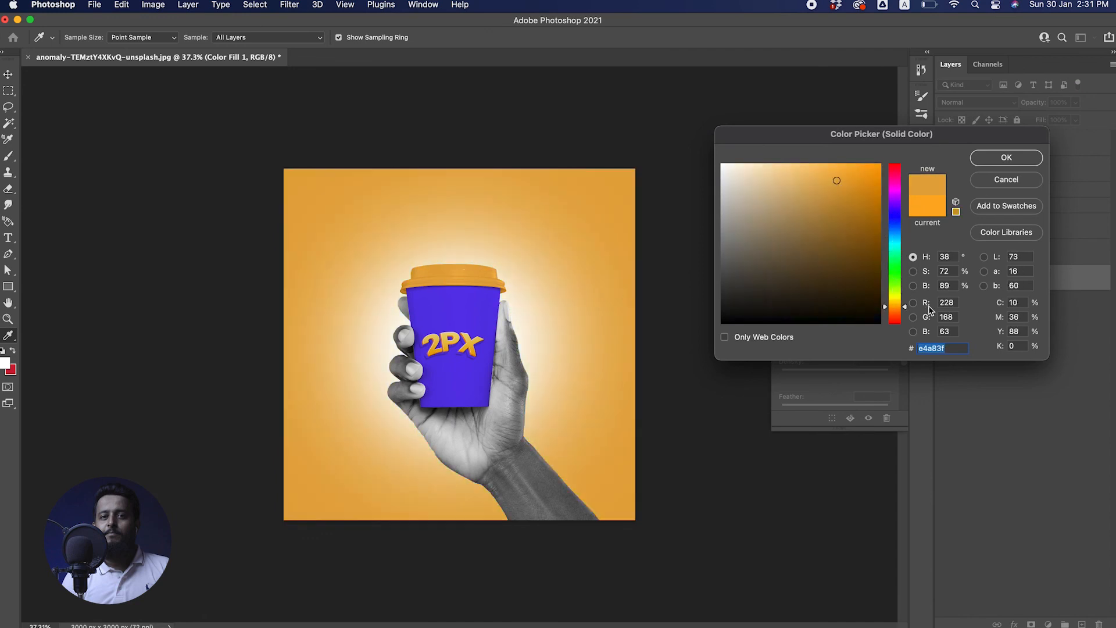
pyautogui.click(1003, 159)
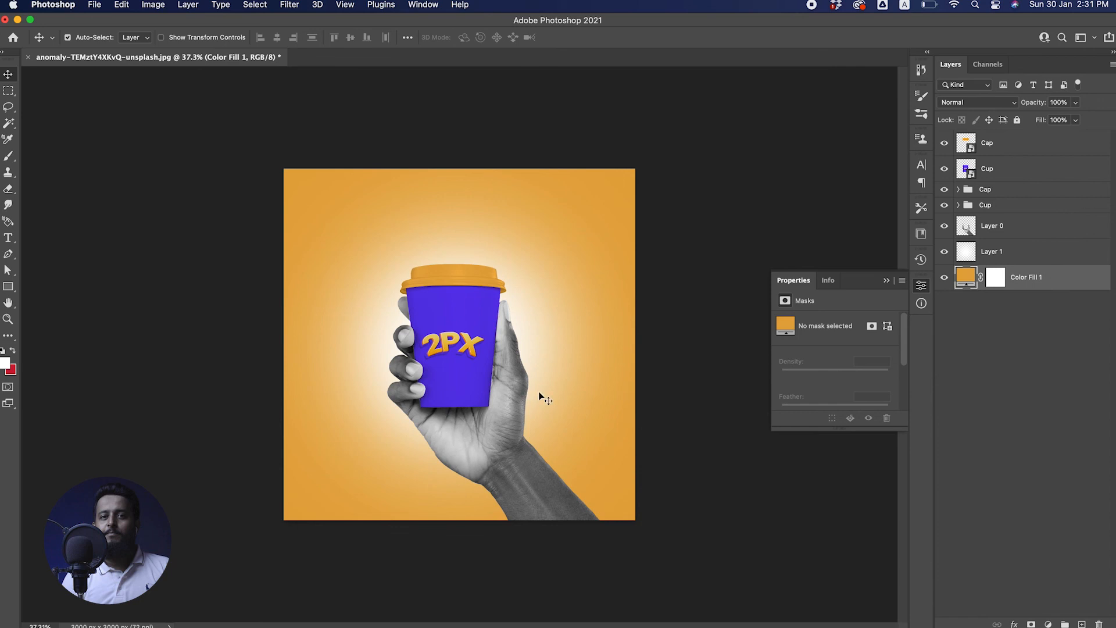